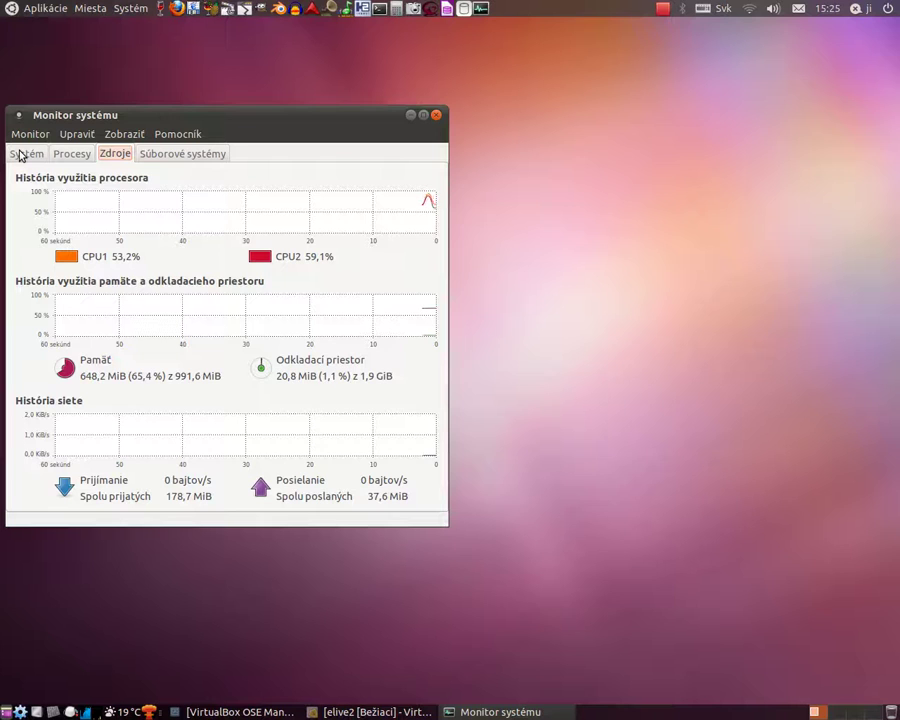
Review the system information, running processes and file systems in the system monitor, and close it.
{"action": "left_click", "coordinate": [20, 155]}
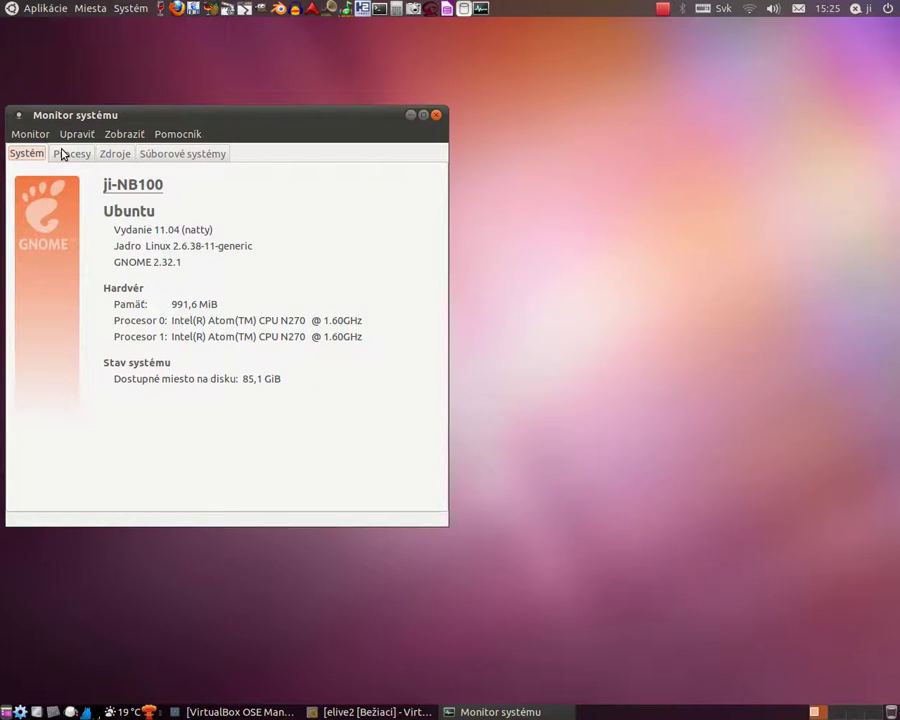
{"action": "left_click", "coordinate": [62, 153]}
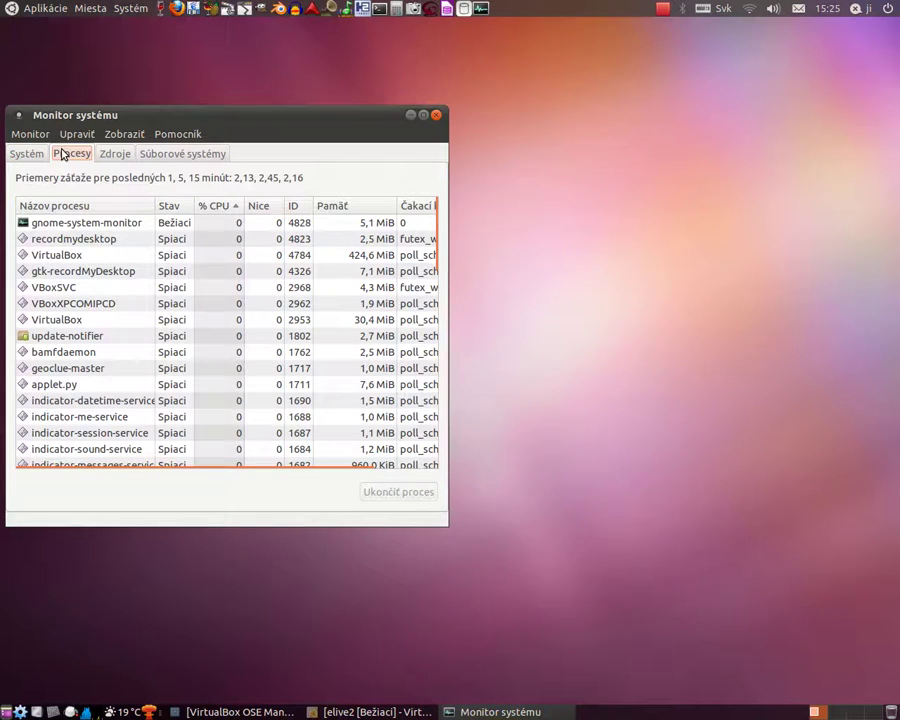
{"action": "left_click", "coordinate": [149, 152]}
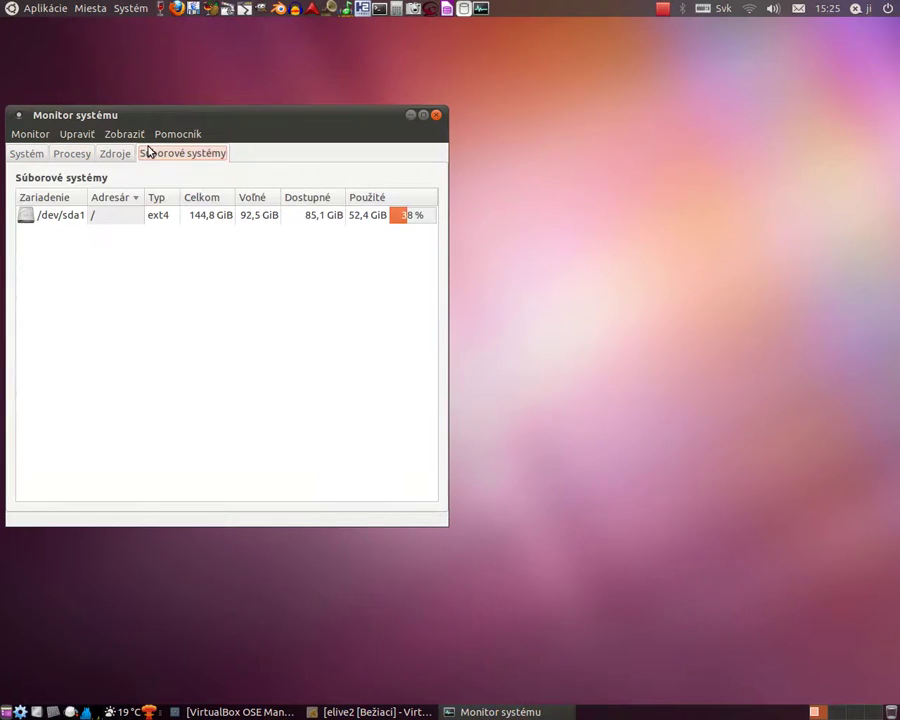
{"action": "left_click", "coordinate": [436, 116]}
Open the appearance preferences (Vzhľad) and look through the available desktop themes.
{"action": "left_click", "coordinate": [129, 9]}
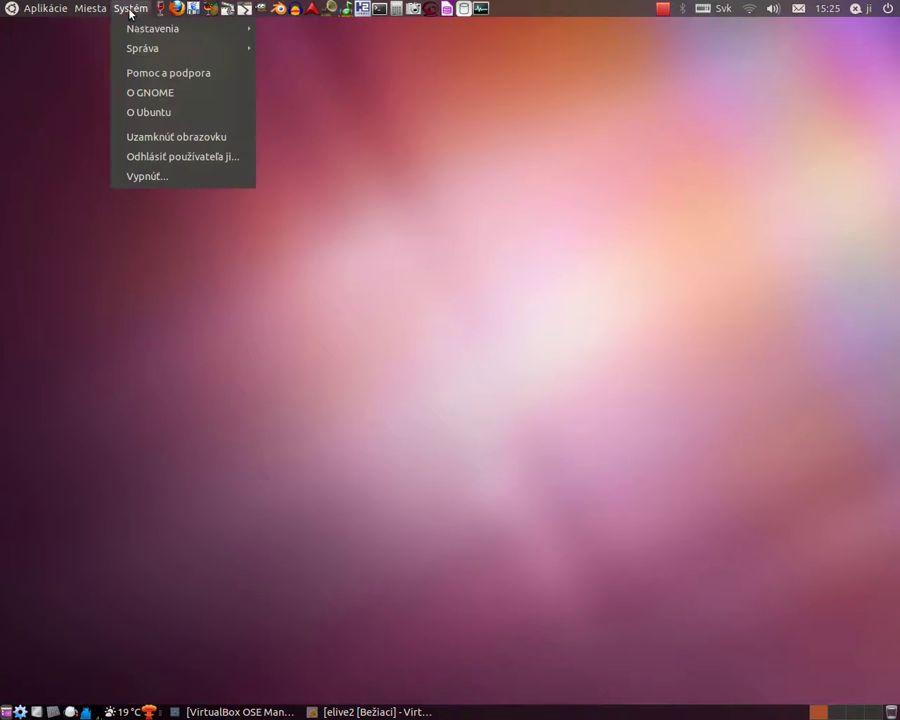
{"action": "mouse_move", "coordinate": [236, 30]}
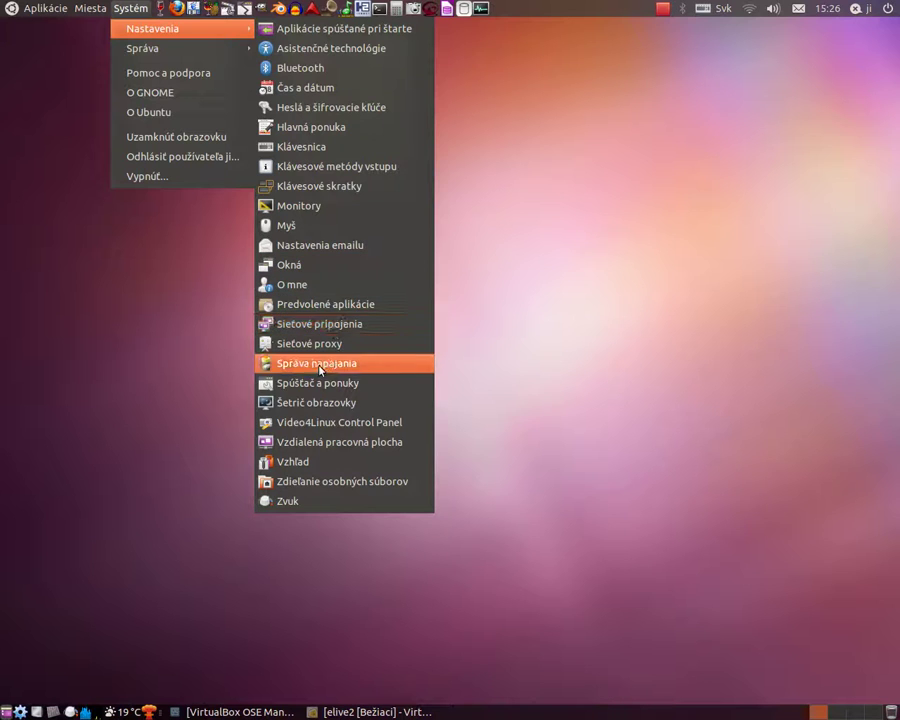
{"action": "left_click", "coordinate": [331, 464]}
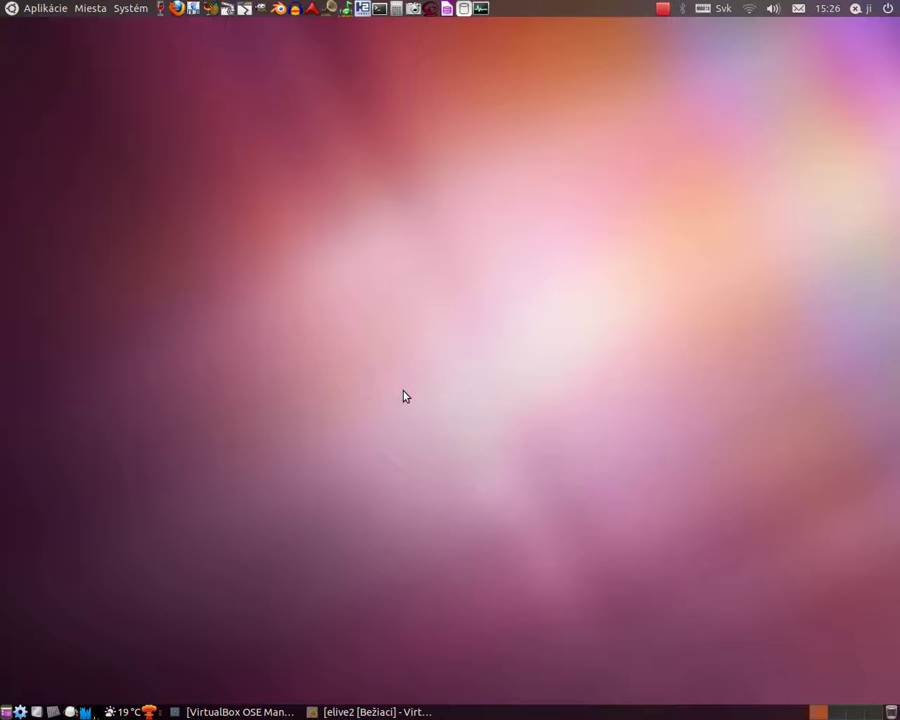
{"action": "left_click_drag", "start_coordinate": [480, 162], "coordinate": [432, 70]}
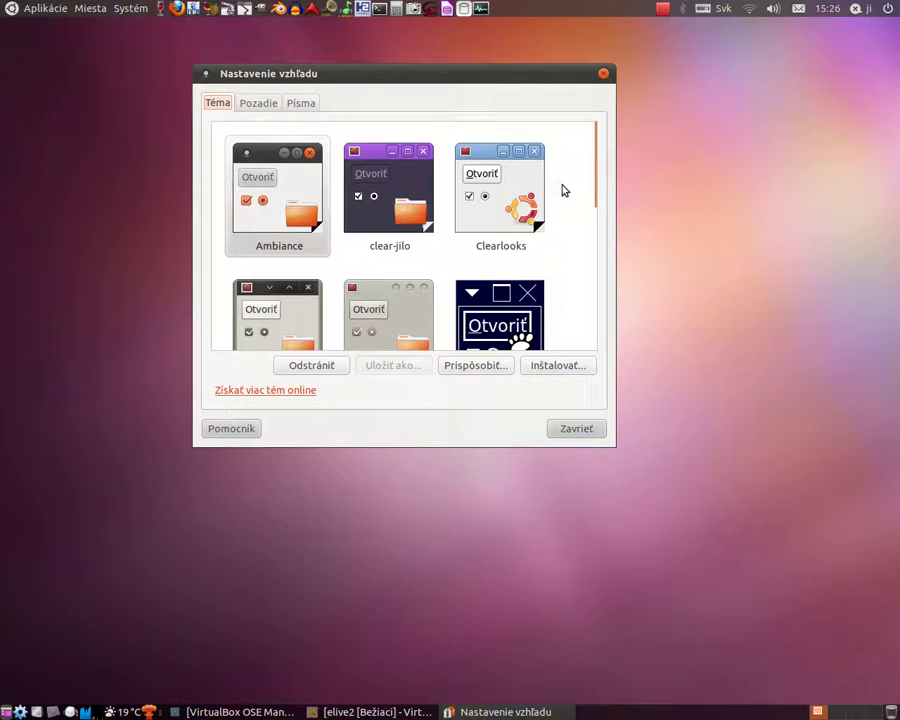
{"action": "scroll", "coordinate": [561, 190], "scroll_direction": "down", "scroll_amount": 3}
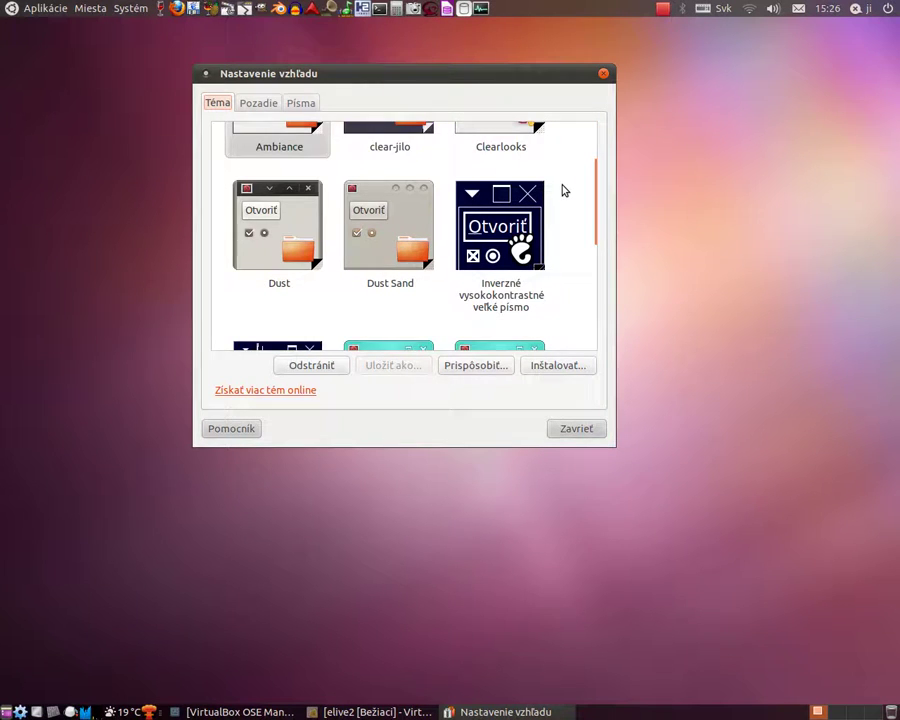
{"action": "scroll", "coordinate": [563, 190], "scroll_direction": "down", "scroll_amount": 1}
Look through the desktop backgrounds and the font settings, and close the appearance preferences.
{"action": "left_click", "coordinate": [267, 106]}
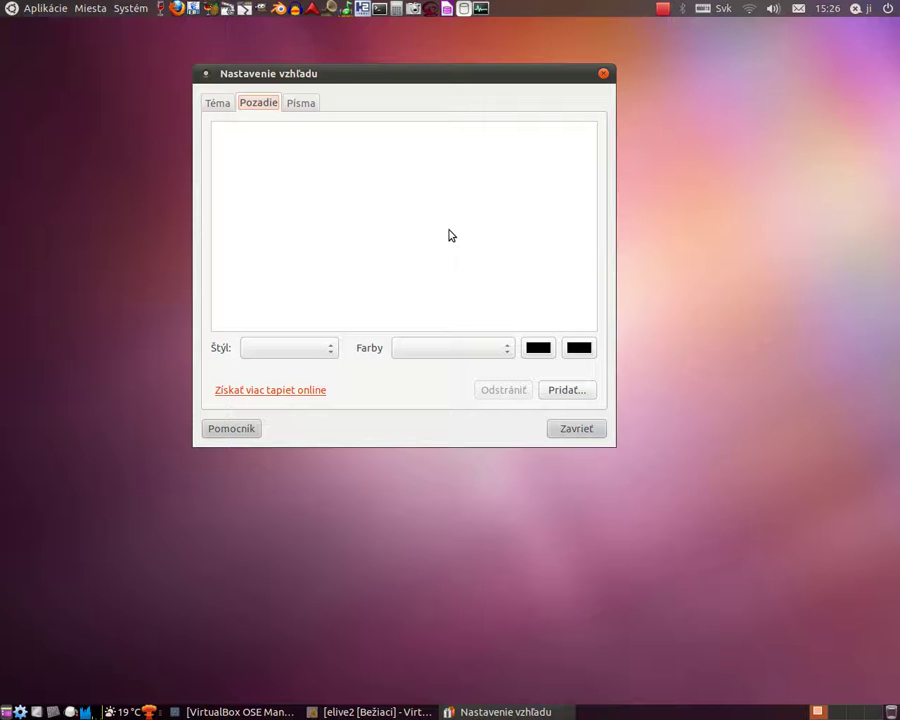
{"action": "scroll", "coordinate": [534, 261], "scroll_direction": "down", "scroll_amount": 3}
{"action": "scroll", "coordinate": [534, 261], "scroll_direction": "down", "scroll_amount": 15}
{"action": "scroll", "coordinate": [534, 260], "scroll_direction": "down", "scroll_amount": 2}
{"action": "scroll", "coordinate": [534, 259], "scroll_direction": "up", "scroll_amount": 20}
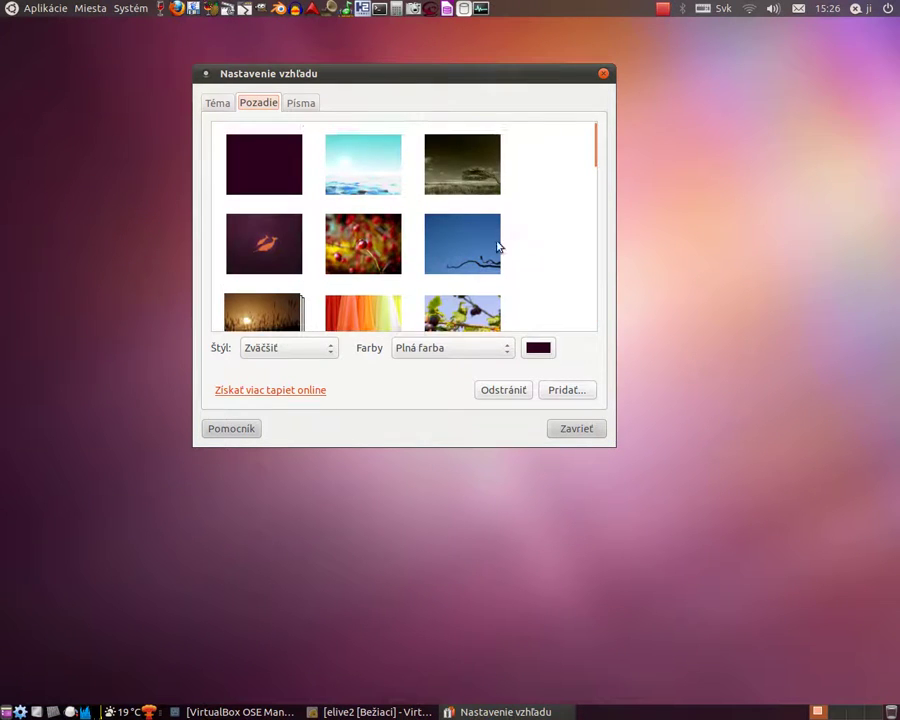
{"action": "left_click", "coordinate": [294, 106]}
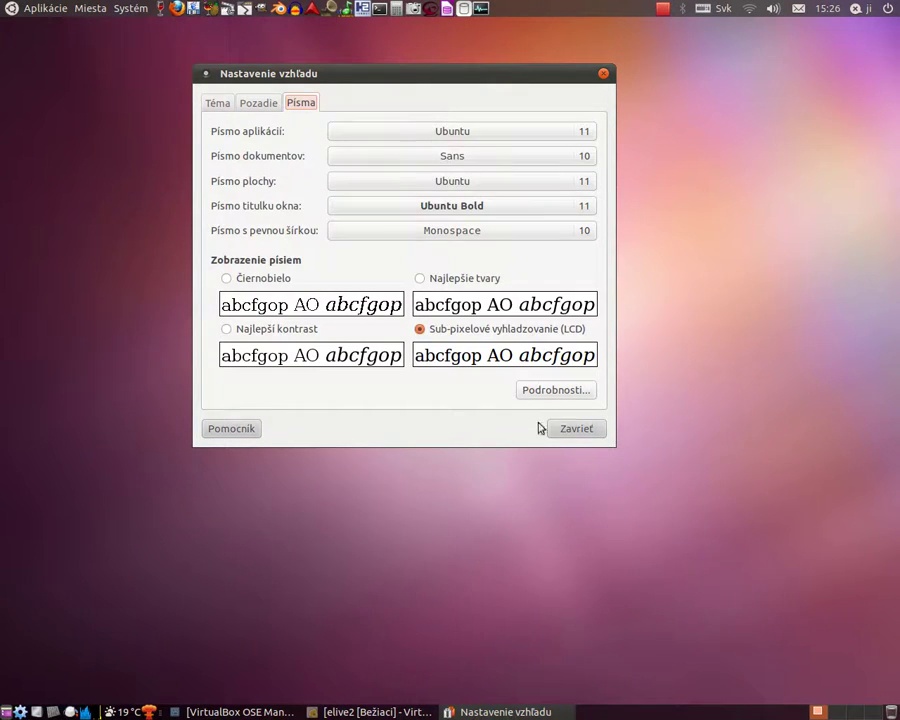
{"action": "left_click", "coordinate": [573, 429]}
View the list of applications launched at startup (Aplikácie spúšťané pri štarte) and close it.
{"action": "left_click", "coordinate": [128, 10]}
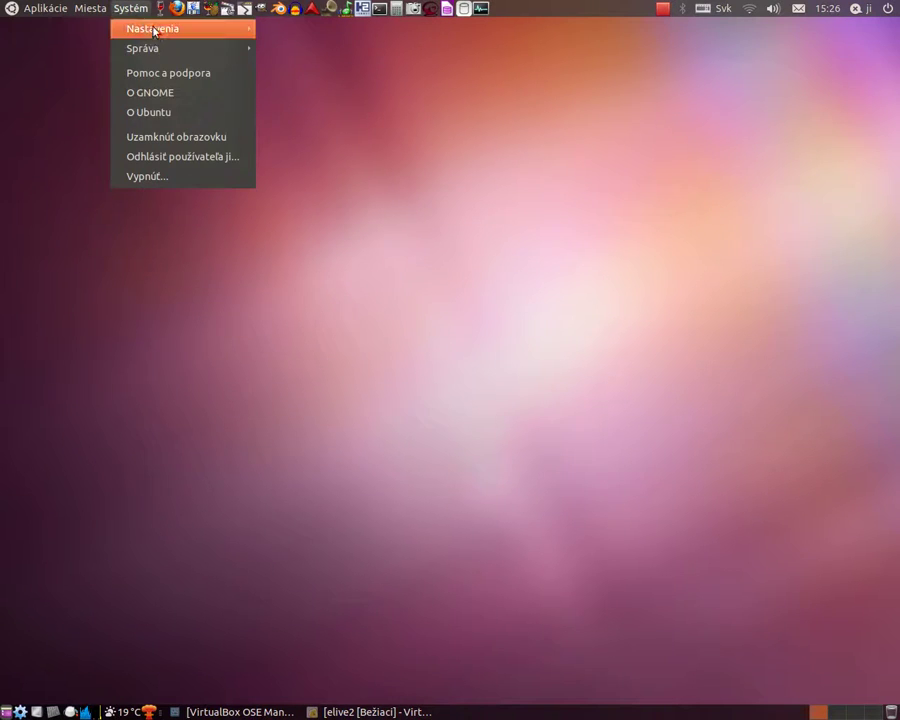
{"action": "mouse_move", "coordinate": [161, 33]}
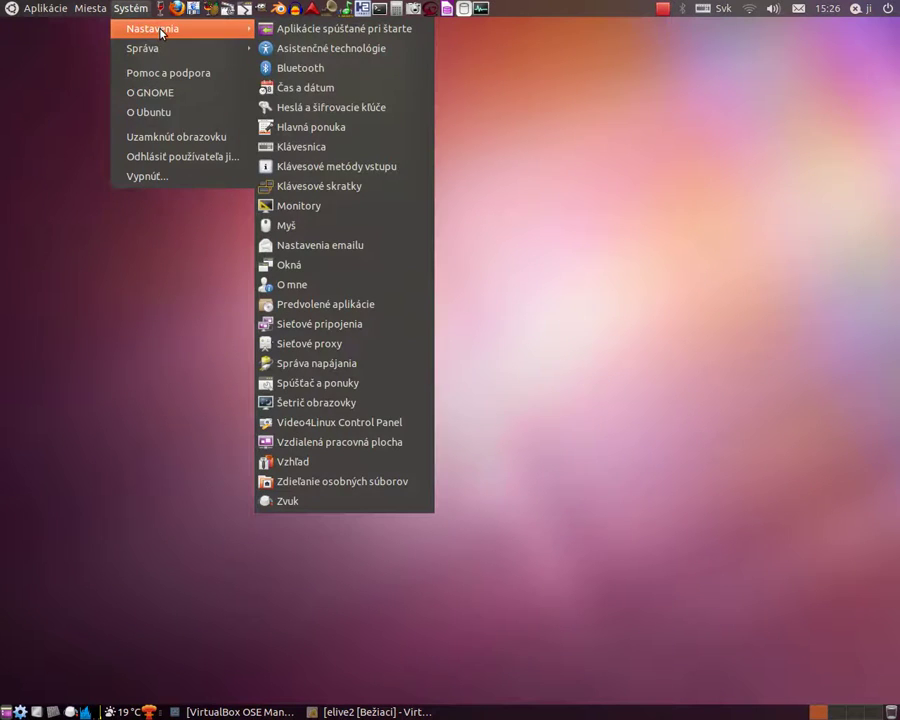
{"action": "left_click", "coordinate": [288, 29]}
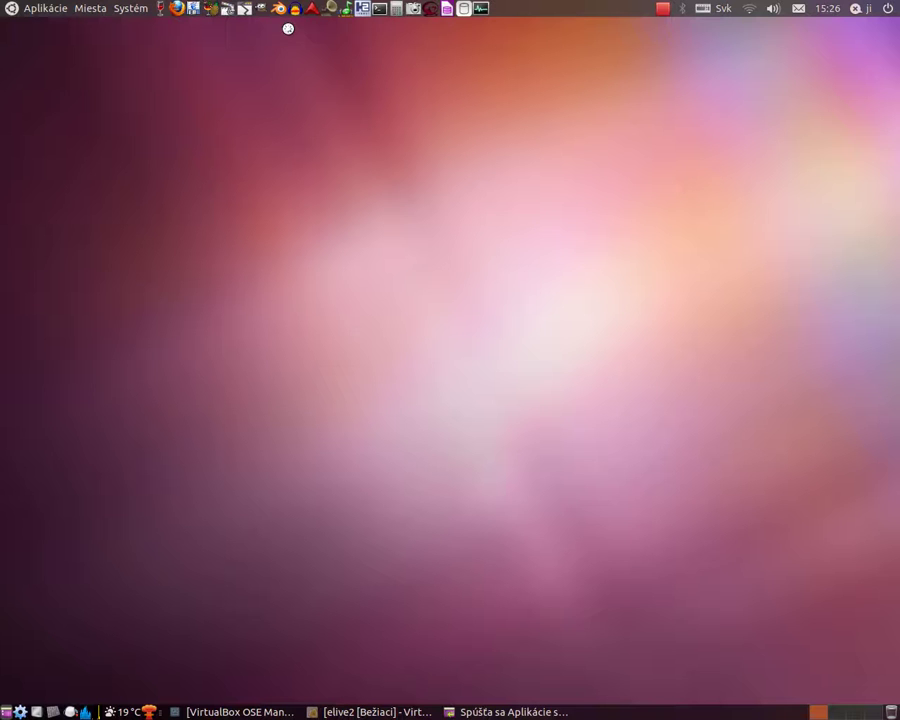
{"action": "left_click_drag", "start_coordinate": [398, 194], "coordinate": [240, 122]}
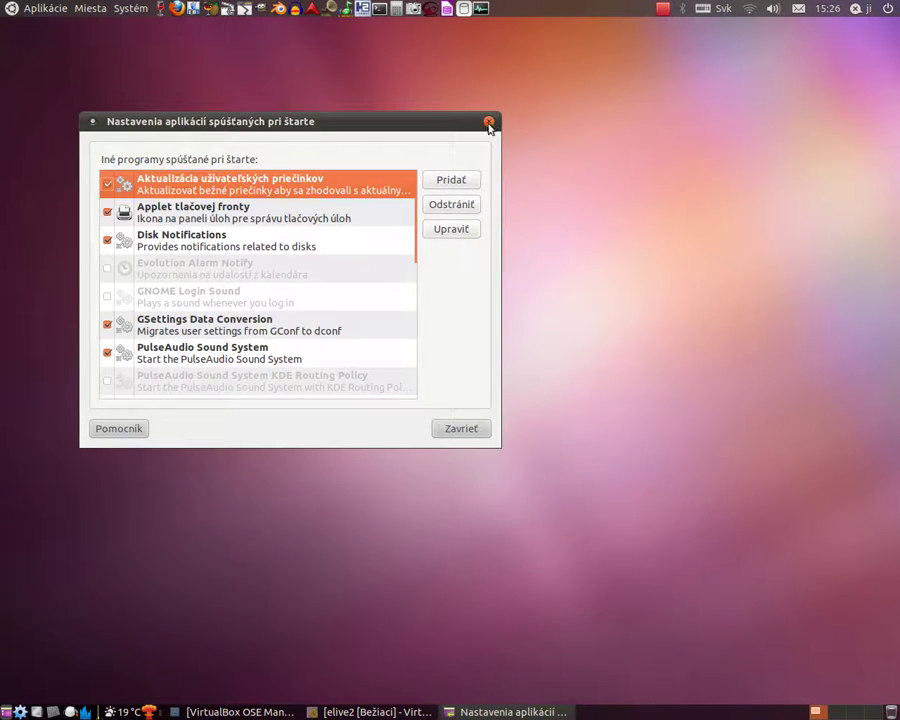
{"action": "left_click", "coordinate": [489, 123]}
Open the login screen settings (Prihlasovacia obrazovka) and unlock them by authenticating with the account password.
{"action": "left_click", "coordinate": [131, 8]}
{"action": "mouse_move", "coordinate": [183, 55]}
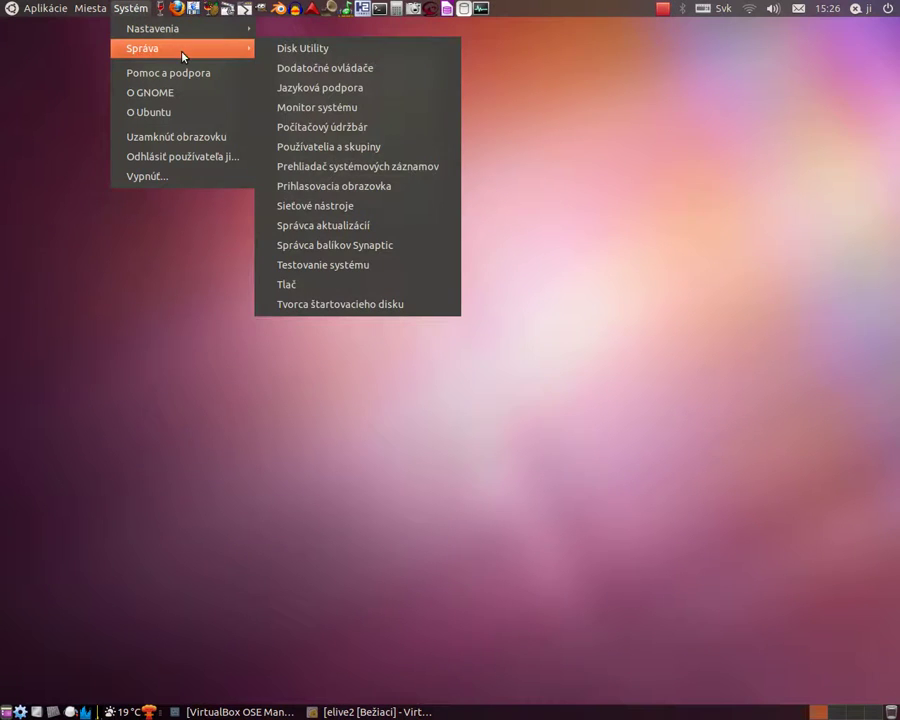
{"action": "left_click", "coordinate": [374, 189]}
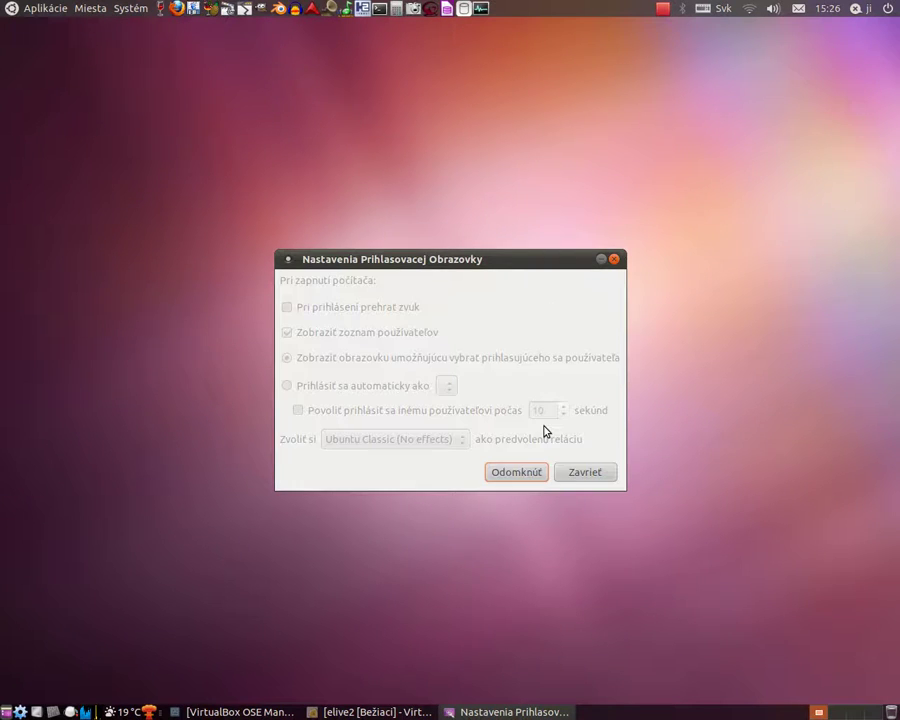
{"action": "left_click", "coordinate": [516, 472]}
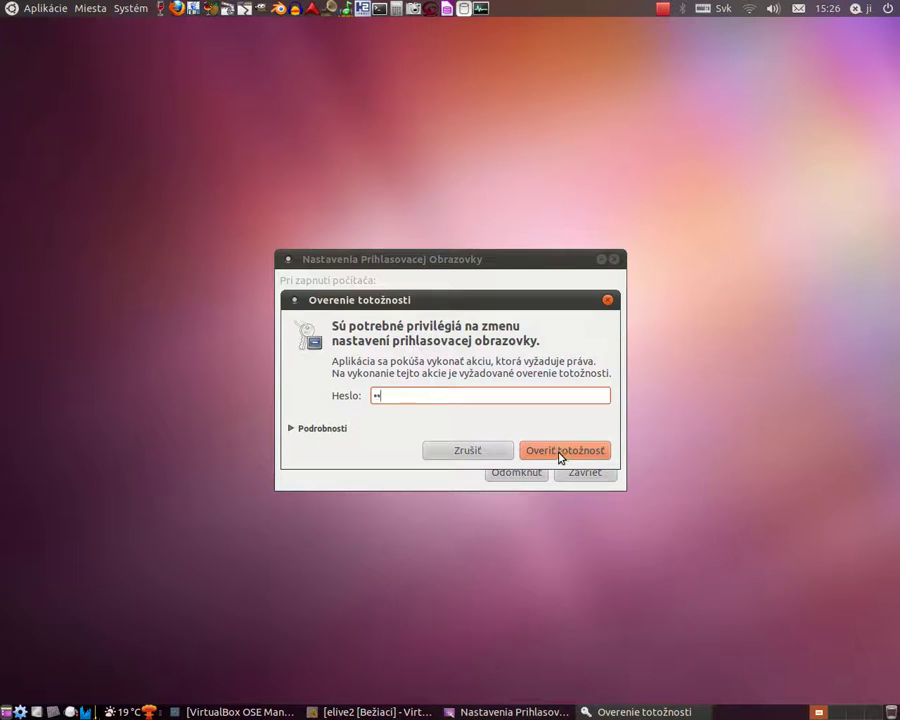
{"action": "left_click", "coordinate": [561, 451]}
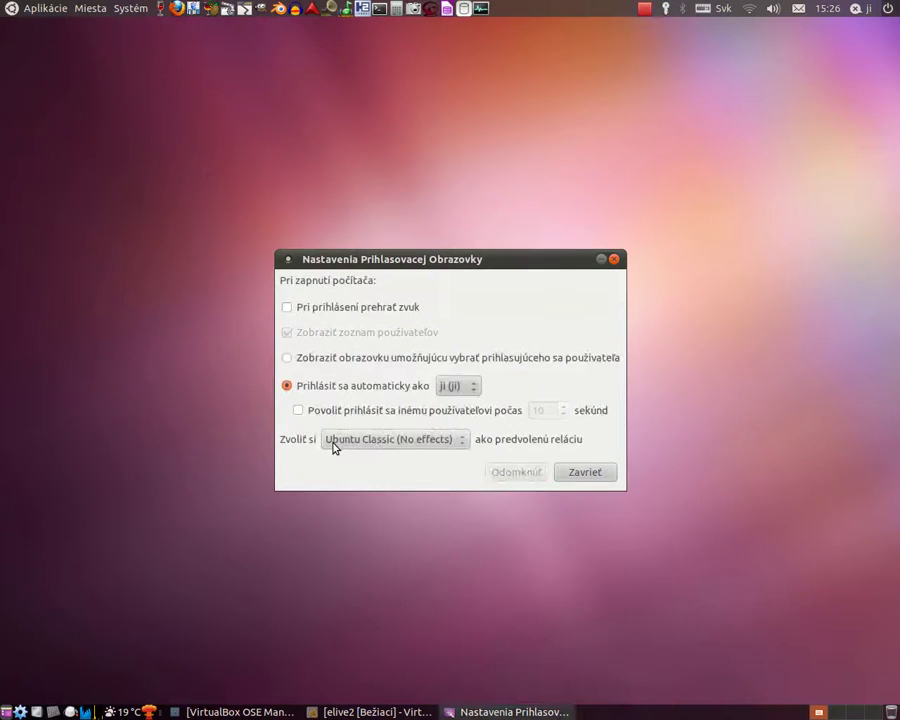
Check which sessions are offered as the default login session, and close the settings without changing the selection.
{"action": "left_click_drag", "start_coordinate": [409, 259], "coordinate": [347, 174]}
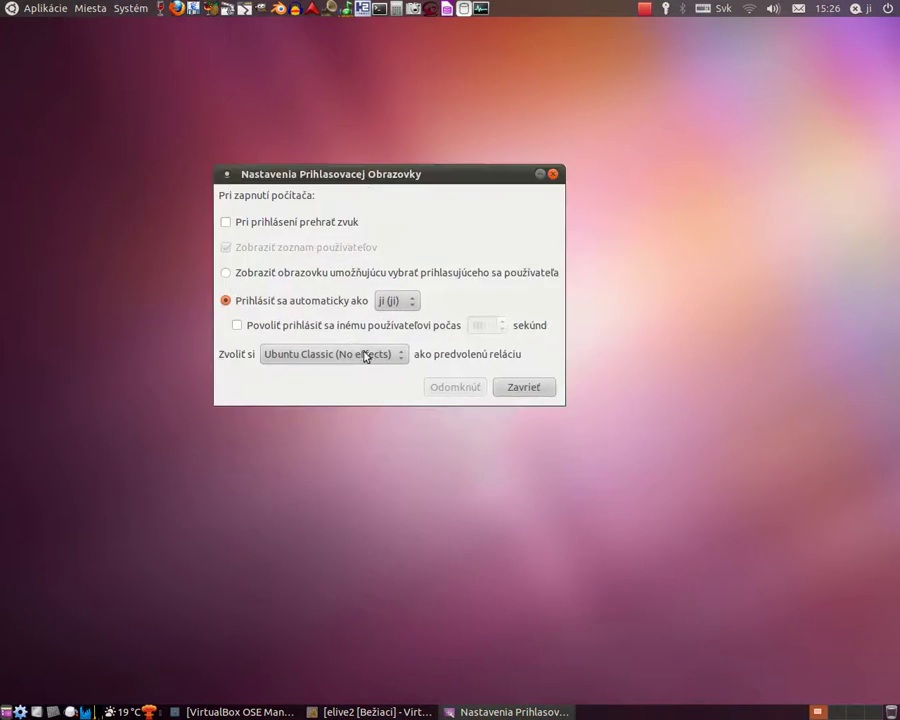
{"action": "left_click", "coordinate": [398, 357]}
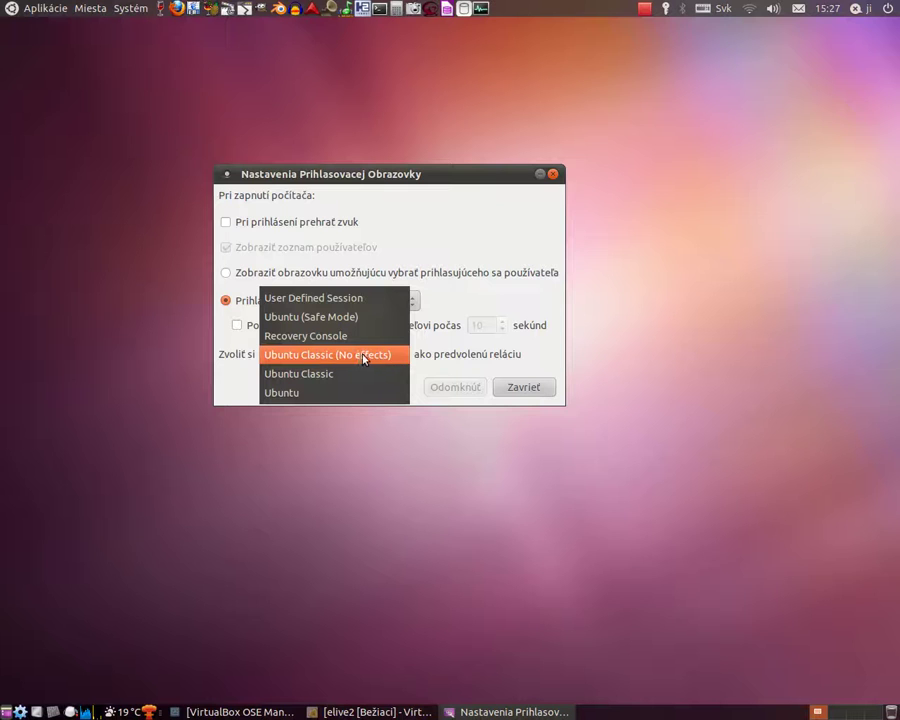
{"action": "left_click", "coordinate": [489, 186]}
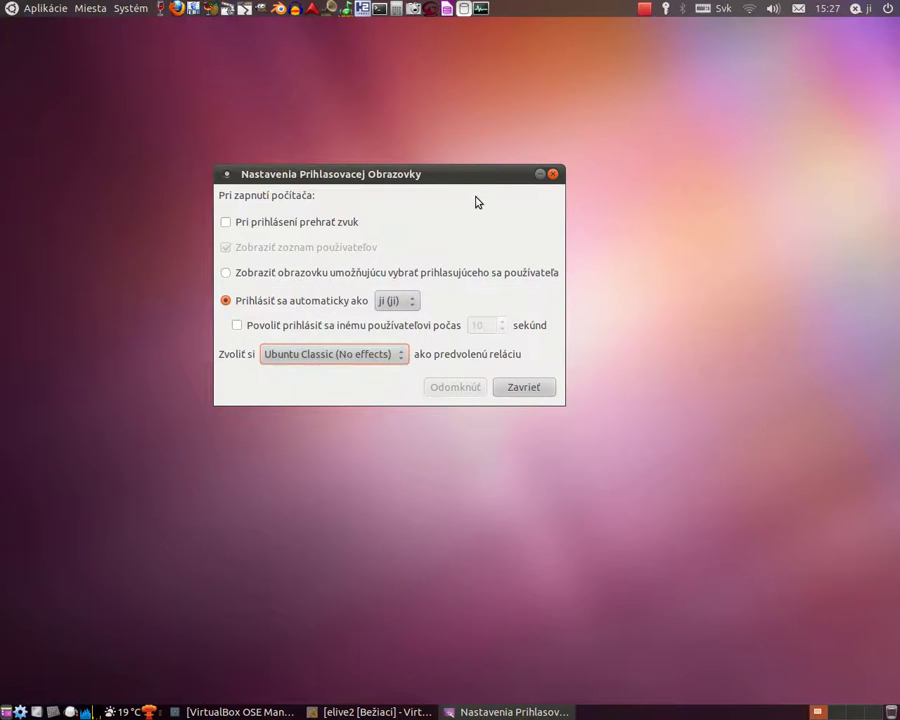
{"action": "left_click", "coordinate": [532, 390]}
Open the power management settings (Správa napájania), review the battery and general options, and close them.
{"action": "left_click", "coordinate": [130, 8]}
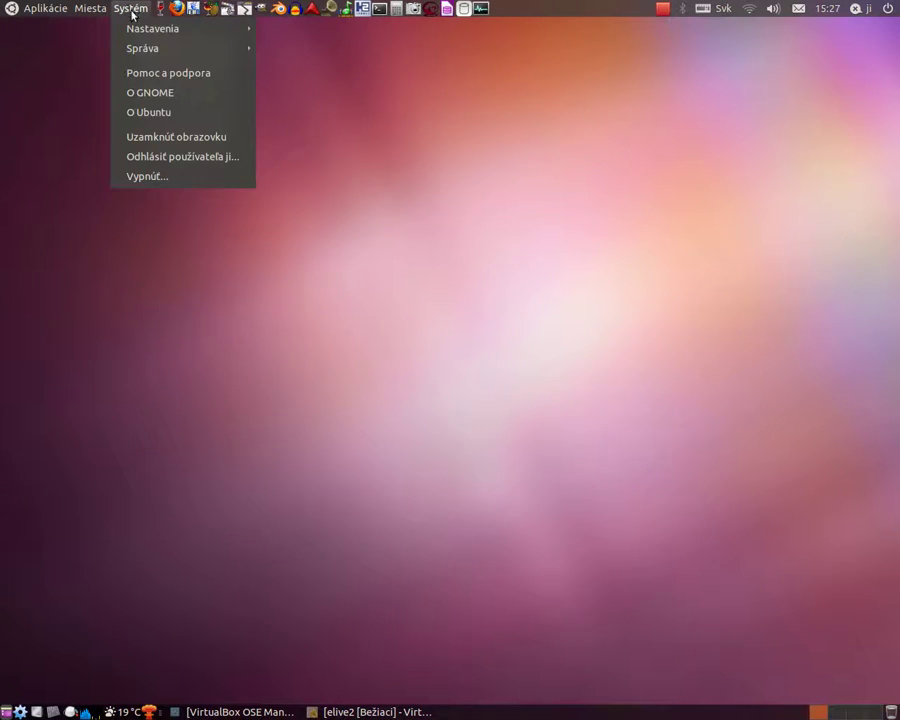
{"action": "mouse_move", "coordinate": [185, 36]}
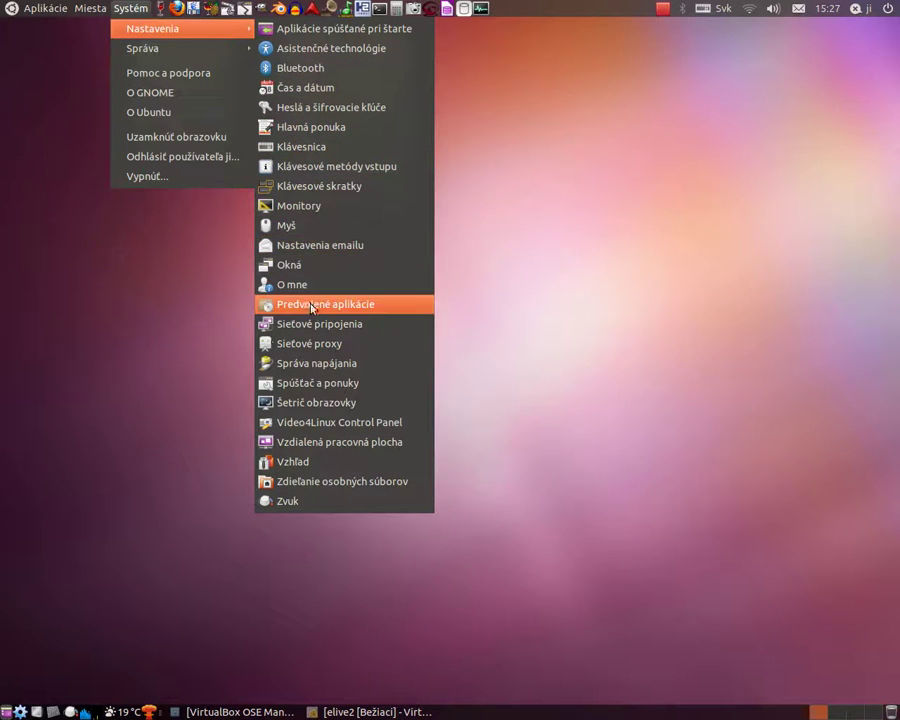
{"action": "left_click", "coordinate": [338, 365]}
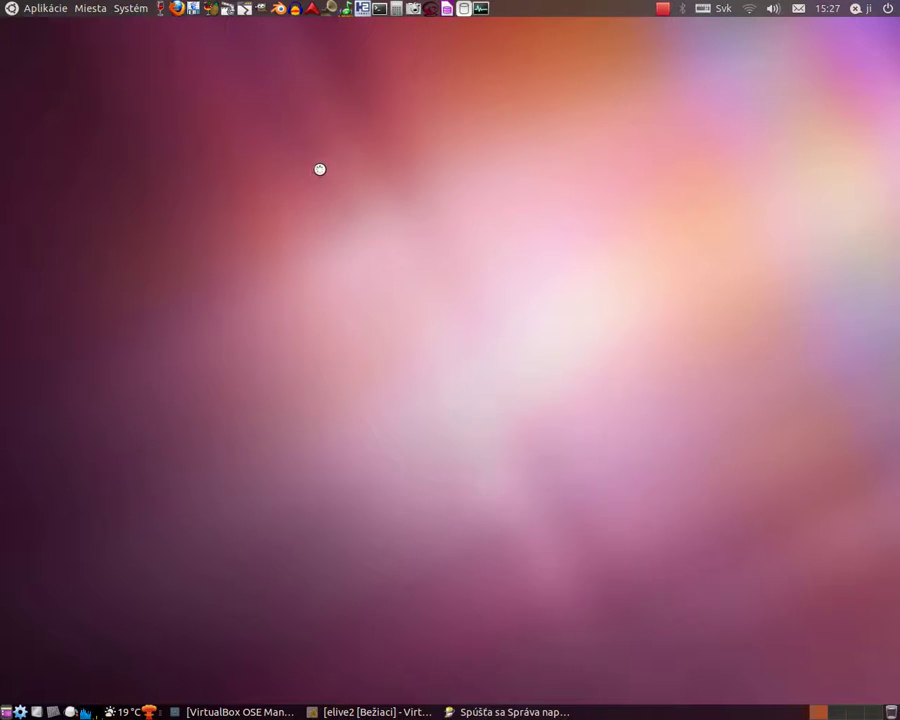
{"action": "left_click_drag", "start_coordinate": [378, 206], "coordinate": [197, 94]}
{"action": "left_click", "coordinate": [190, 126]}
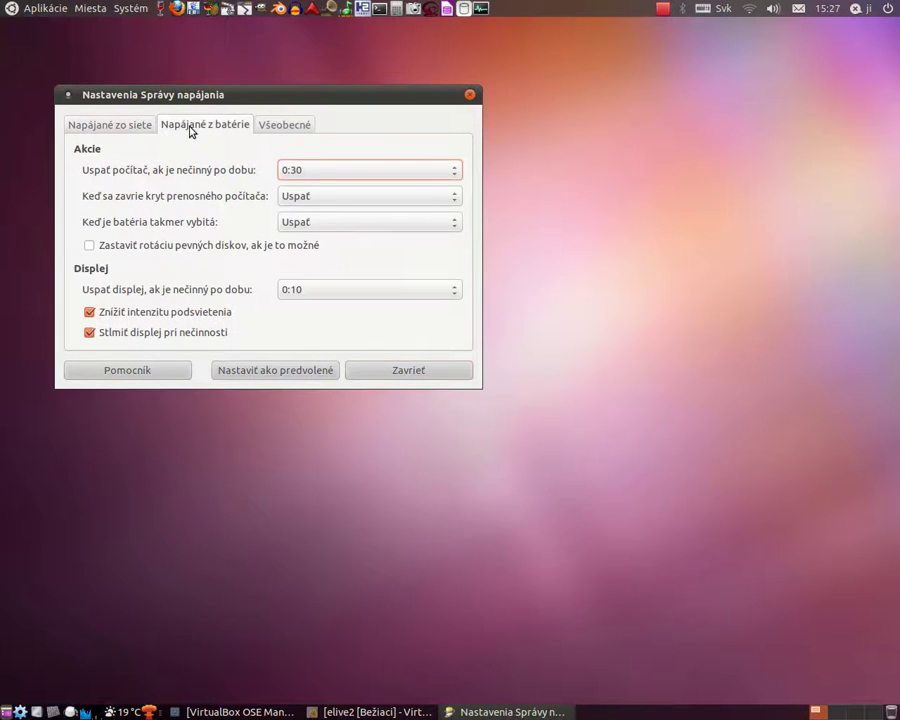
{"action": "left_click", "coordinate": [273, 126]}
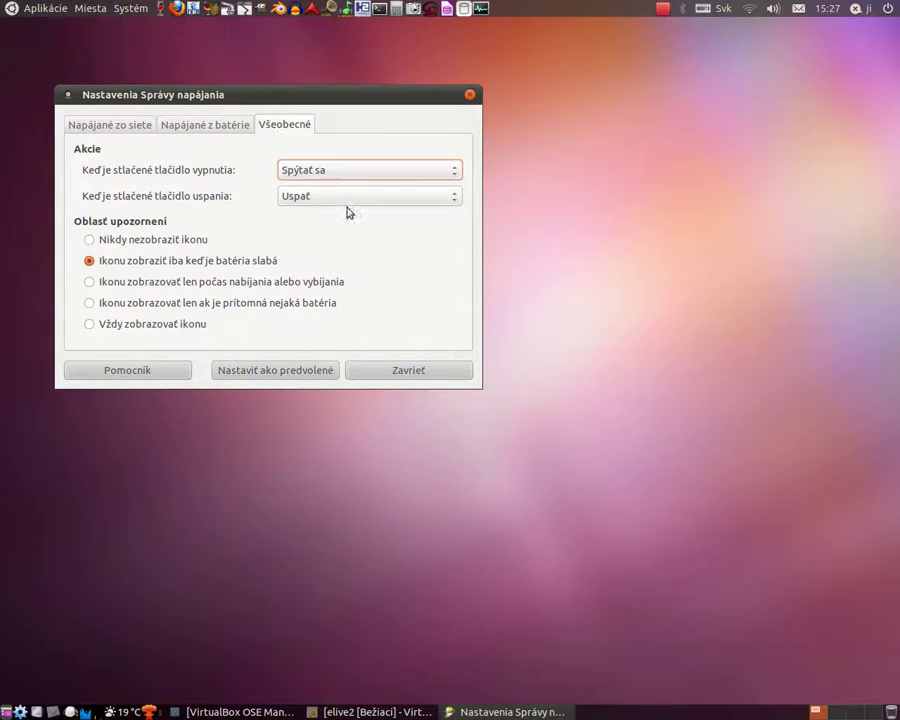
{"action": "left_click", "coordinate": [470, 96]}
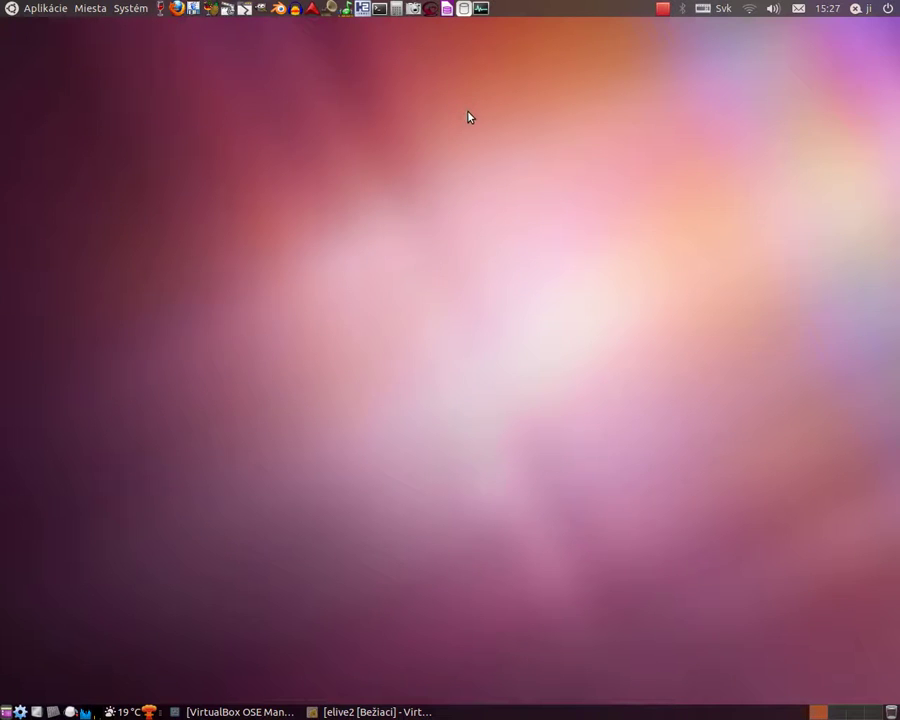
Switch to the running elive2 virtual machine, look through its applications menu, and close the menu.
{"action": "left_click", "coordinate": [397, 709]}
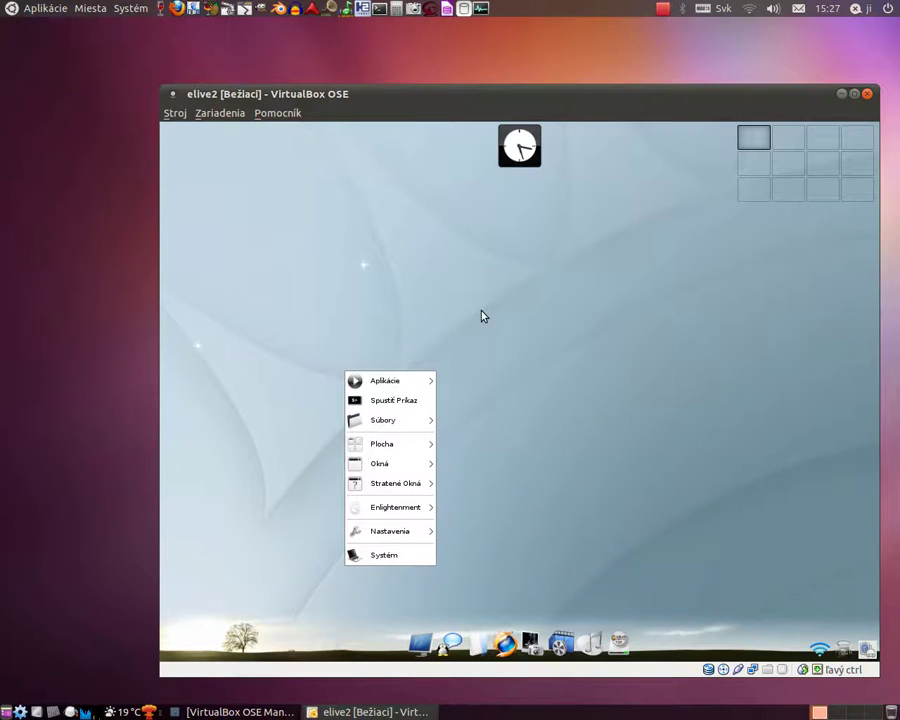
{"action": "left_click", "coordinate": [481, 316]}
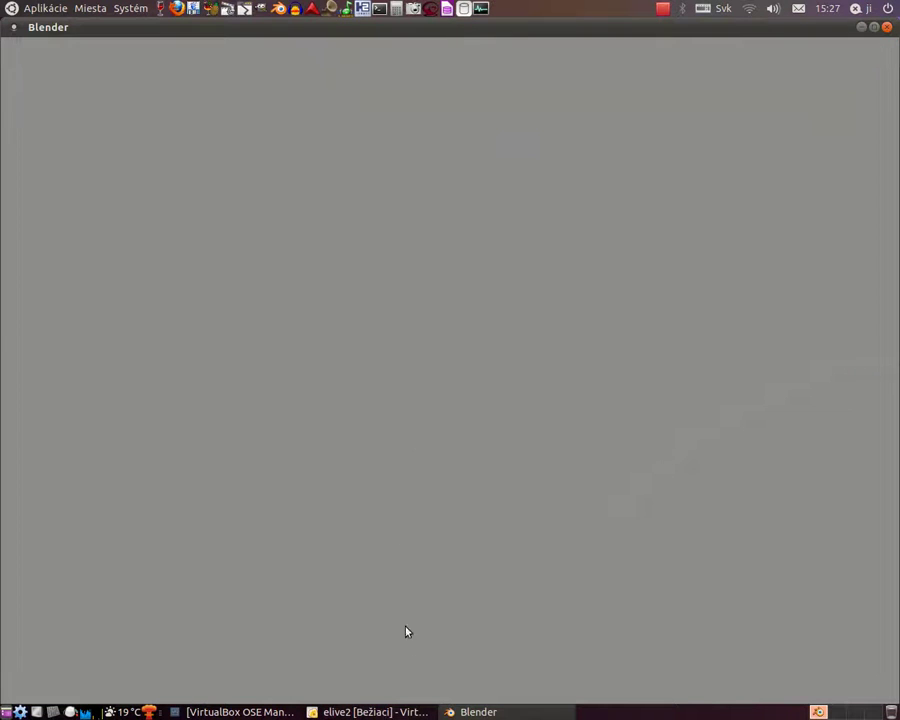
{"action": "left_click", "coordinate": [404, 711]}
{"action": "mouse_move", "coordinate": [452, 253]}
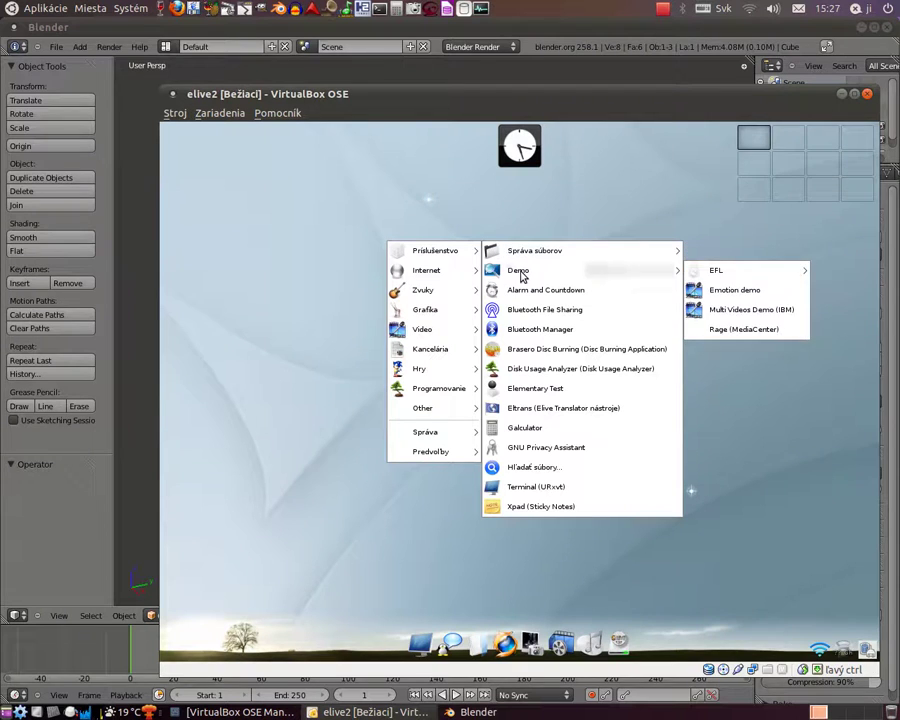
{"action": "left_click", "coordinate": [288, 319]}
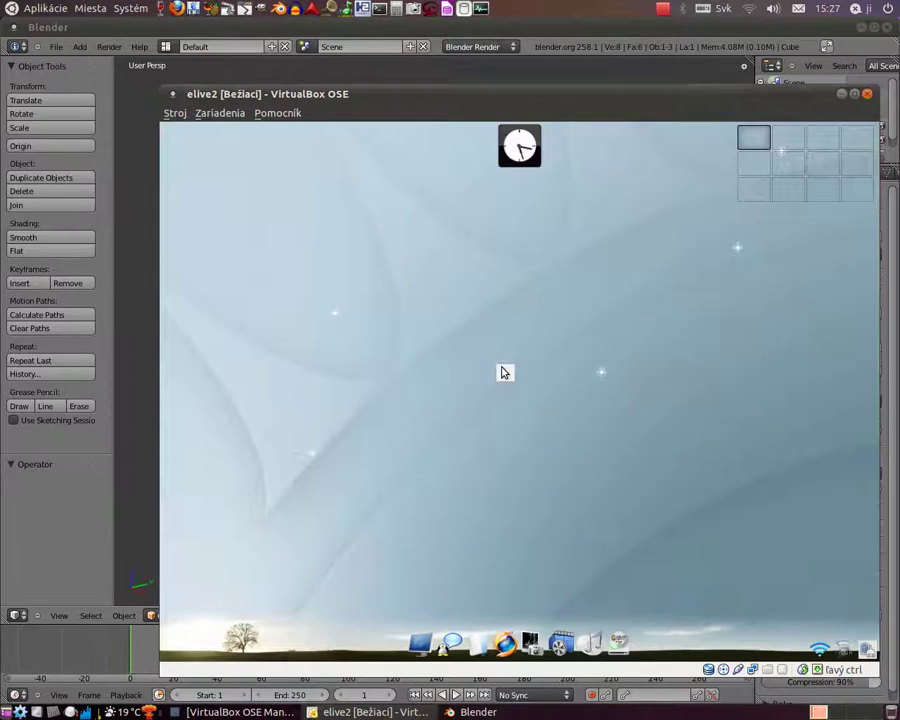
Close the elive2 virtual machine with its state saved, and bring up the VirtualBox OSE Manager.
{"action": "key", "text": "ctrl+q"}
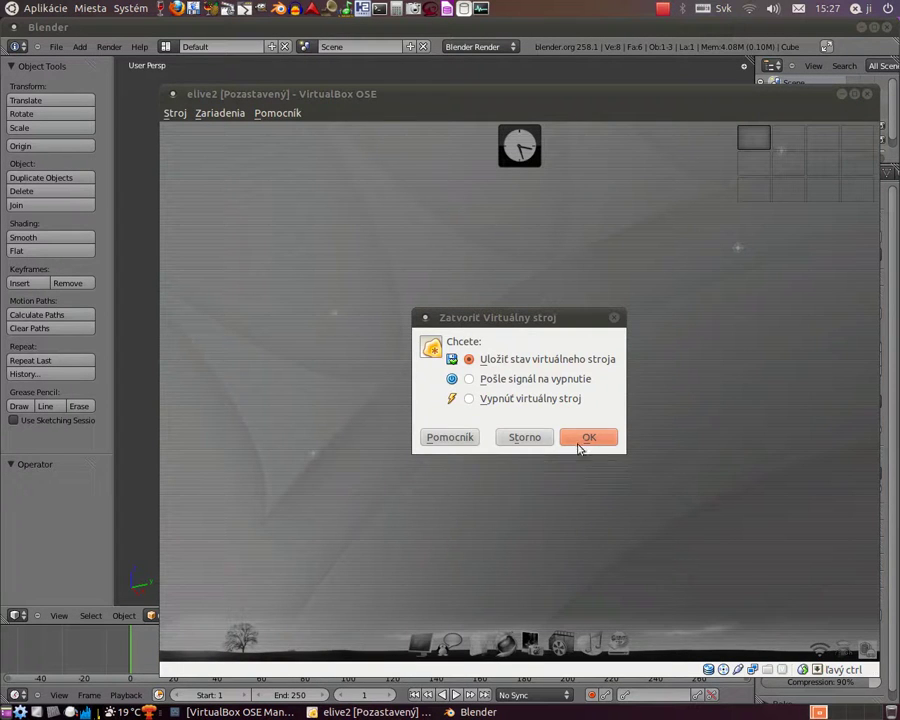
{"action": "left_click", "coordinate": [577, 442]}
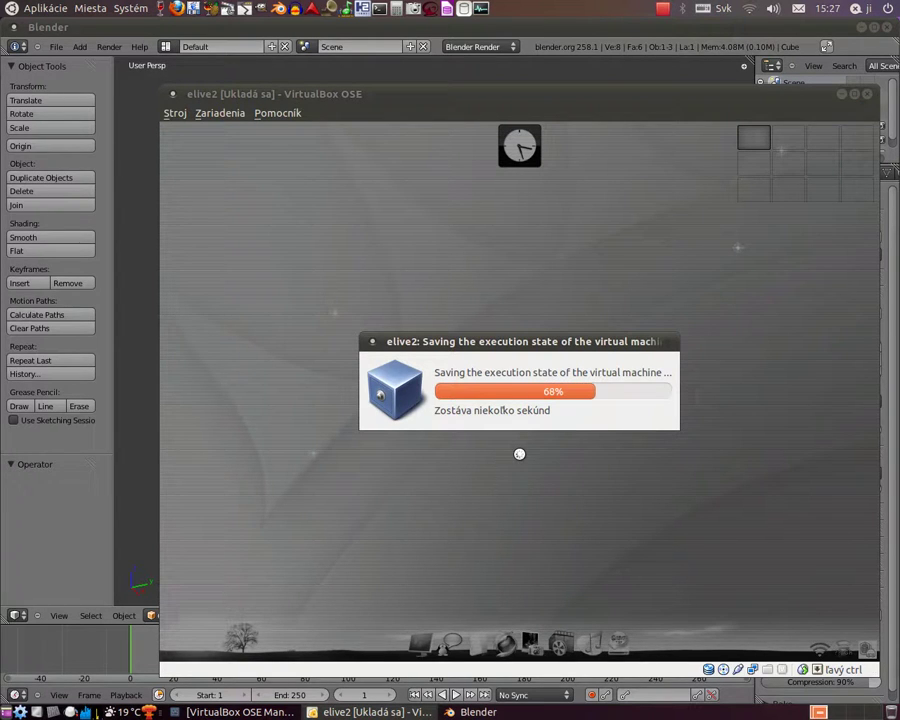
{"action": "left_click", "coordinate": [249, 712]}
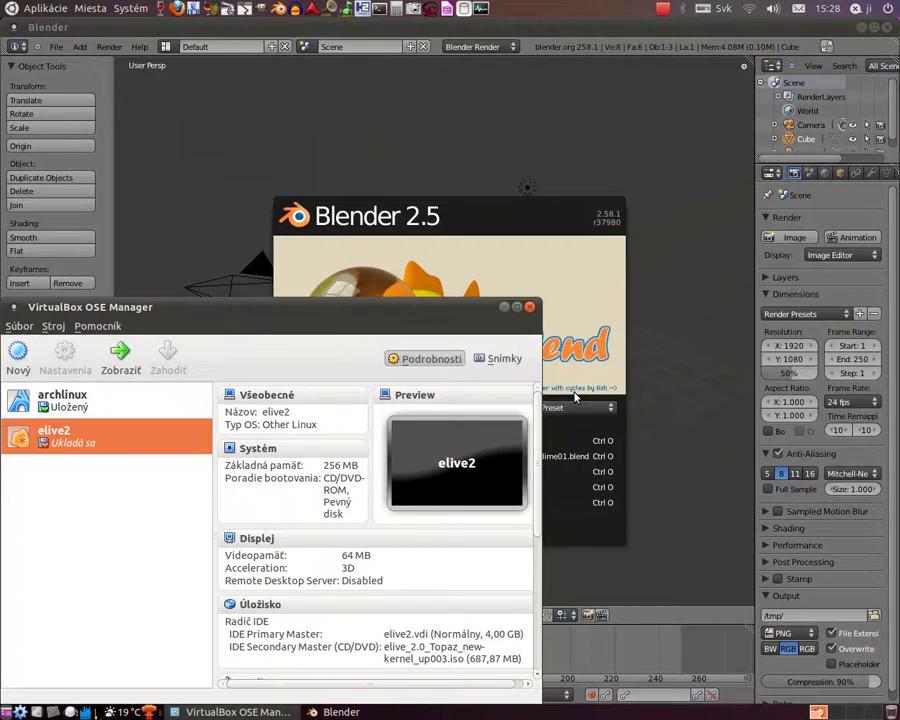
Close the VirtualBox OSE Manager, dismiss Blender's splash screen, and bring the default cube into close view.
{"action": "left_click", "coordinate": [529, 306]}
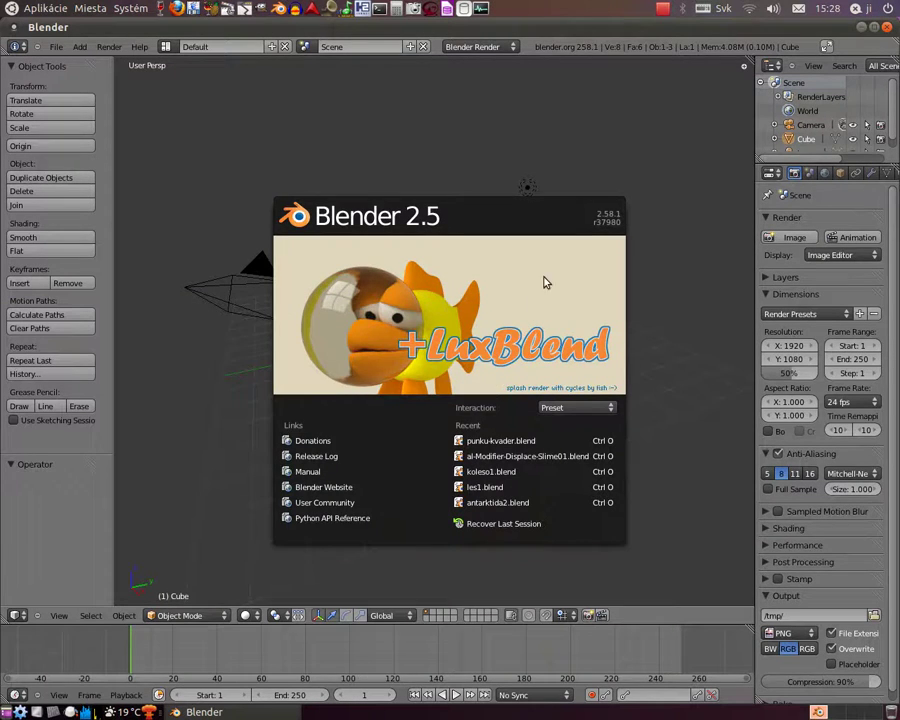
{"action": "left_click", "coordinate": [535, 302]}
{"action": "left_click_drag", "start_coordinate": [378, 382], "coordinate": [418, 436]}
{"action": "scroll", "coordinate": [440, 378], "scroll_direction": "up", "scroll_amount": 3}
{"action": "scroll", "coordinate": [450, 378], "scroll_direction": "up", "scroll_amount": 2}
Enter Edit Mode and move the cube's side face facing negative Y by about -1.03 units along the Y axis.
{"action": "left_click", "coordinate": [178, 614]}
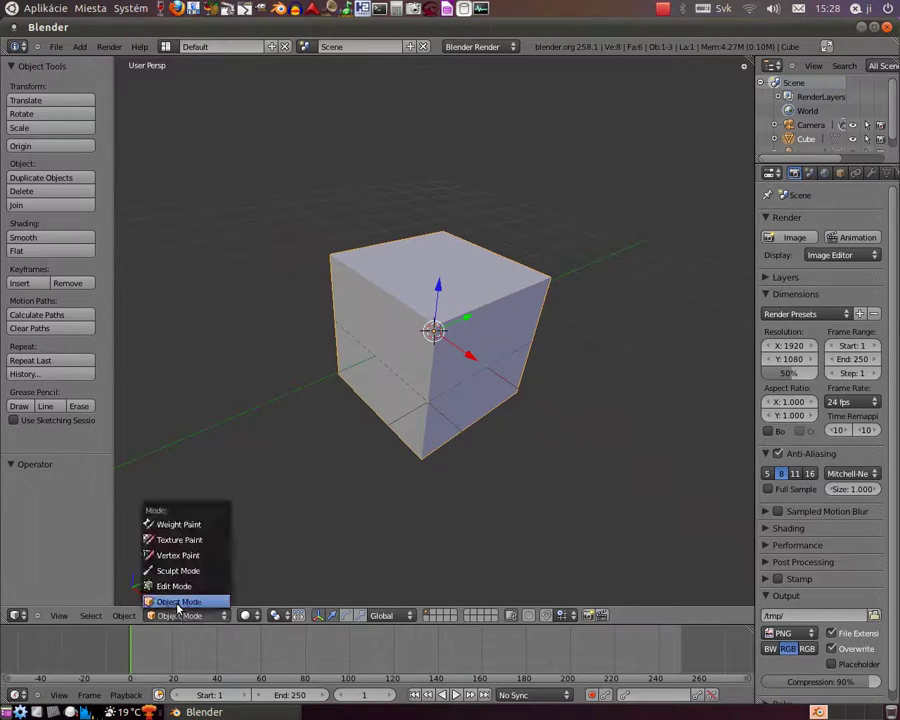
{"action": "left_click", "coordinate": [174, 586]}
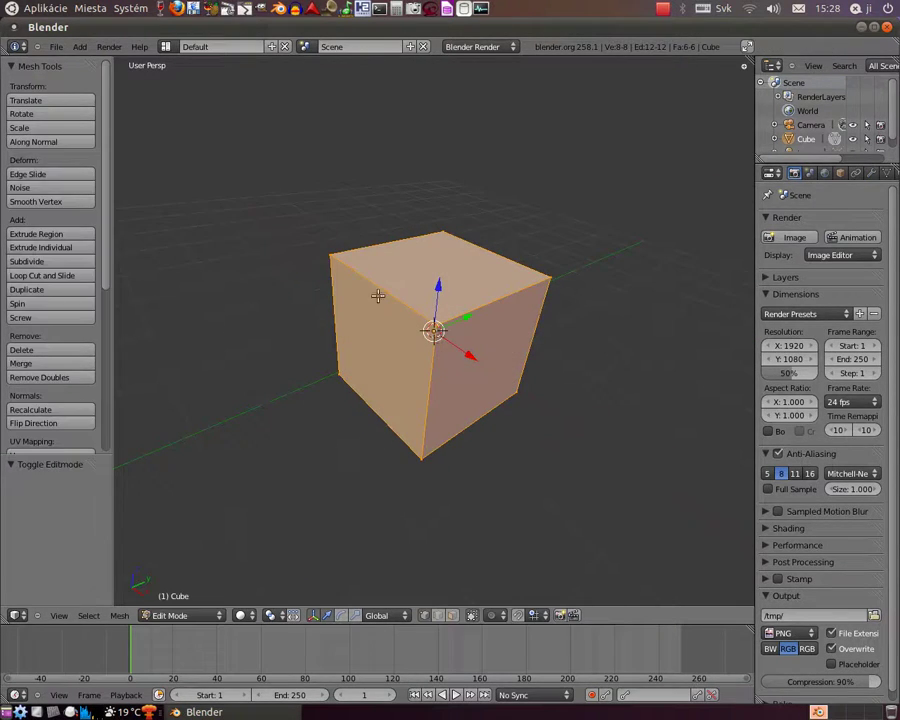
{"action": "left_click", "coordinate": [331, 254]}
{"action": "right_click", "coordinate": [331, 254]}
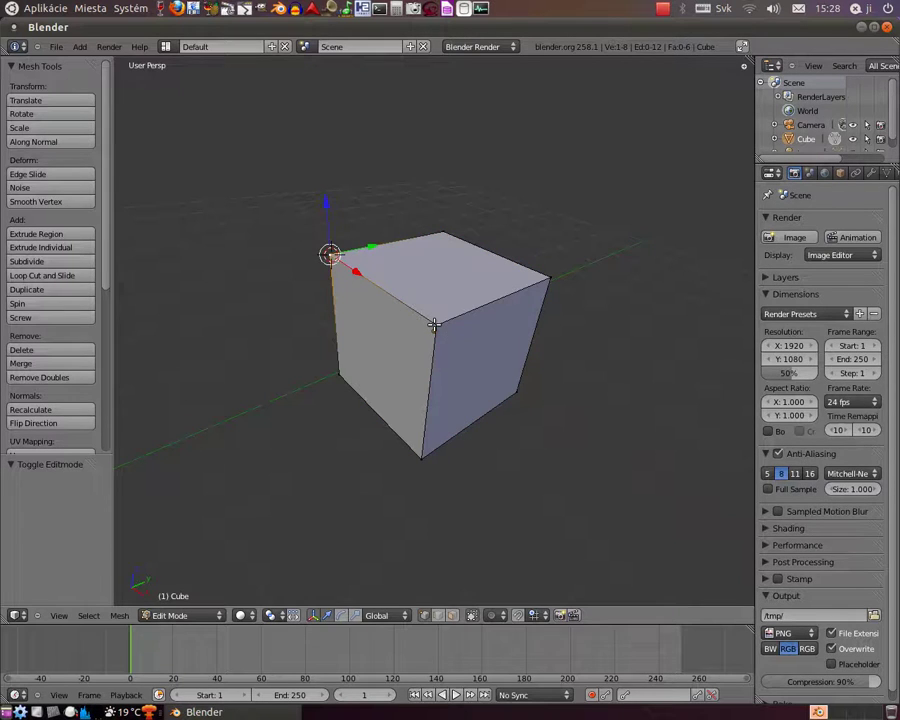
{"action": "right_click", "coordinate": [434, 325], "text": "shift"}
{"action": "right_click", "coordinate": [419, 451], "text": "shift"}
{"action": "right_click", "coordinate": [341, 373], "text": "shift"}
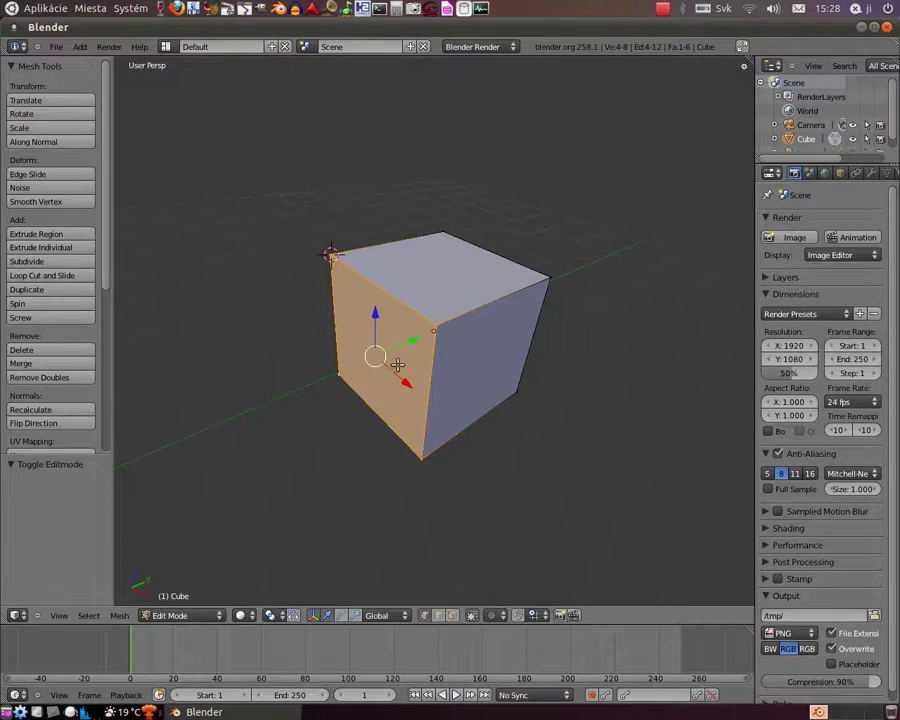
{"action": "key", "text": "g"}
{"action": "key", "text": "y"}
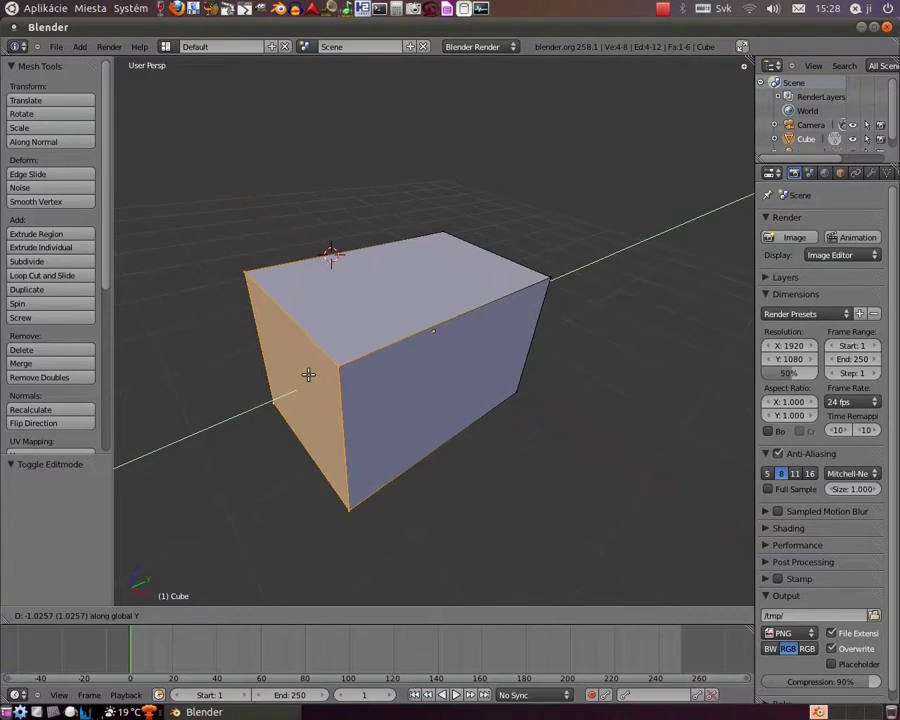
{"action": "left_click", "coordinate": [308, 374]}
Move only the bottom edge of the extended face along the X axis, and shift it about 0.6 units along Y.
{"action": "right_click", "coordinate": [340, 368], "text": "shift"}
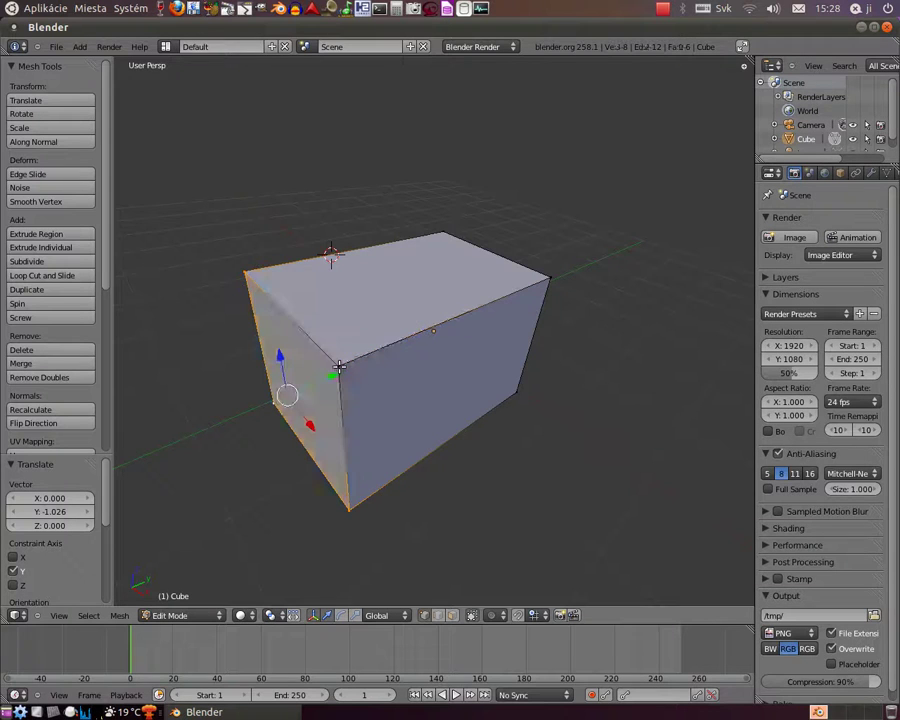
{"action": "right_click", "coordinate": [244, 272], "text": "shift"}
{"action": "key", "text": "g"}
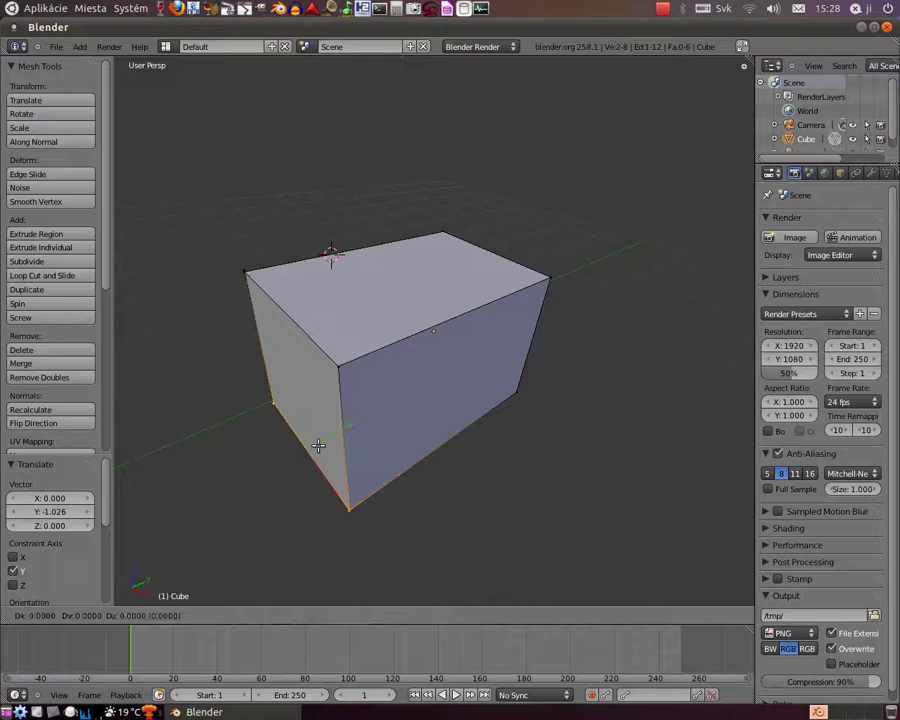
{"action": "key", "text": "x"}
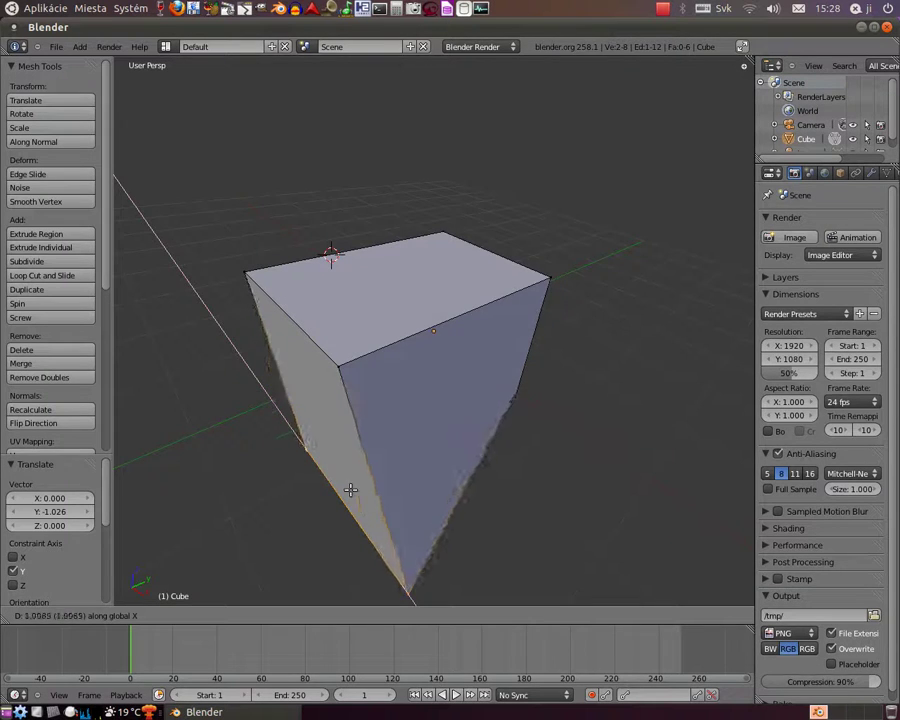
{"action": "left_click", "coordinate": [290, 381]}
{"action": "key", "text": "g"}
{"action": "key", "text": "y"}
{"action": "left_click", "coordinate": [331, 371]}
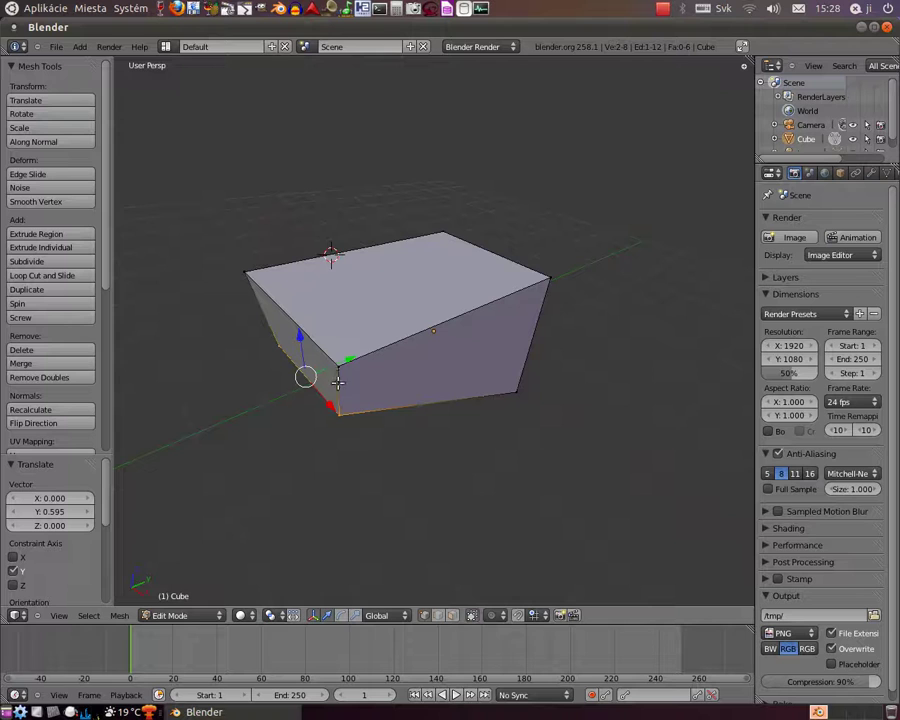
Return to Object Mode and inspect the reshaped cube in Wireframe viewport shading from another angle.
{"action": "left_click", "coordinate": [217, 617]}
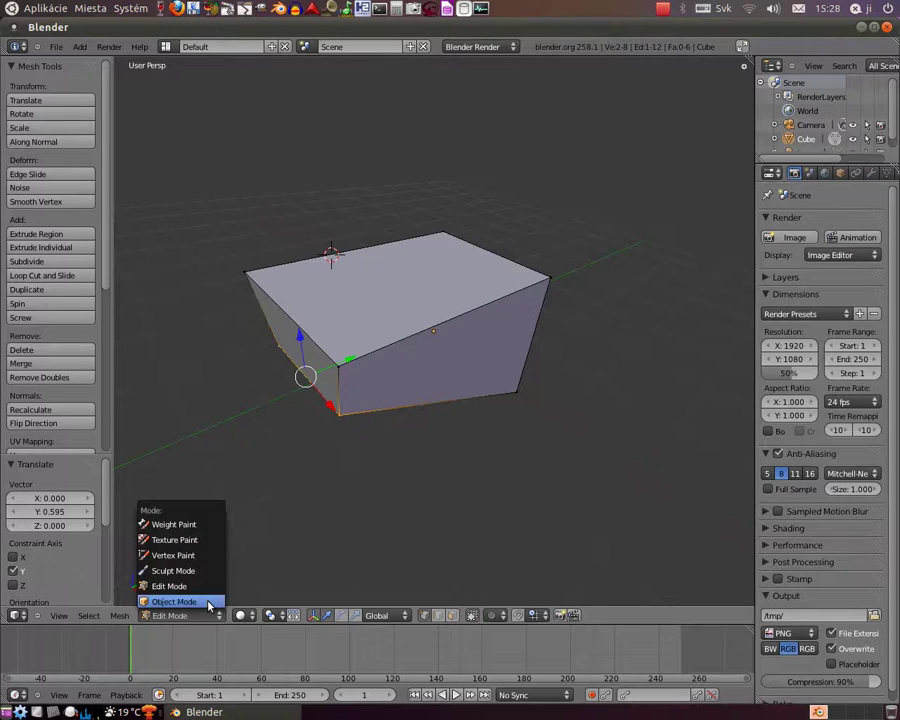
{"action": "left_click", "coordinate": [211, 599]}
{"action": "left_click", "coordinate": [250, 616]}
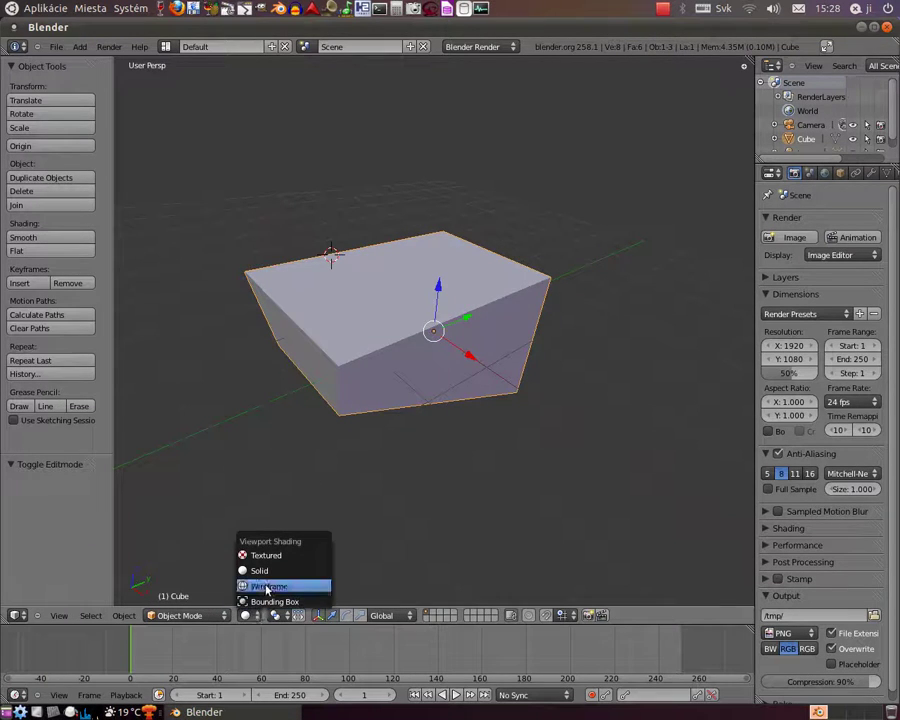
{"action": "left_click", "coordinate": [264, 586]}
{"action": "left_click", "coordinate": [257, 616]}
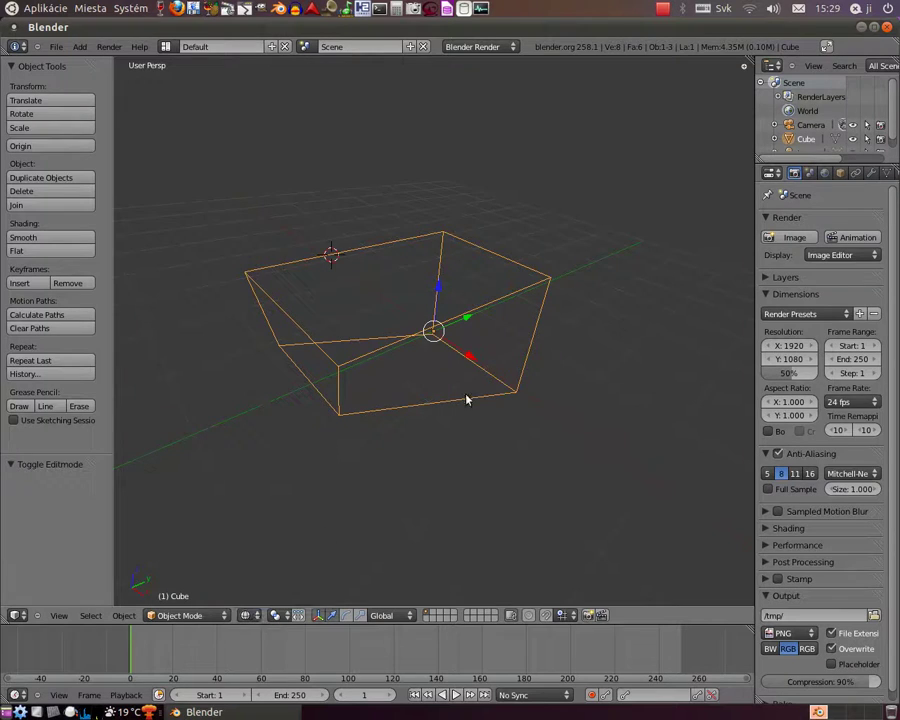
{"action": "left_click_drag", "start_coordinate": [410, 370], "coordinate": [556, 348]}
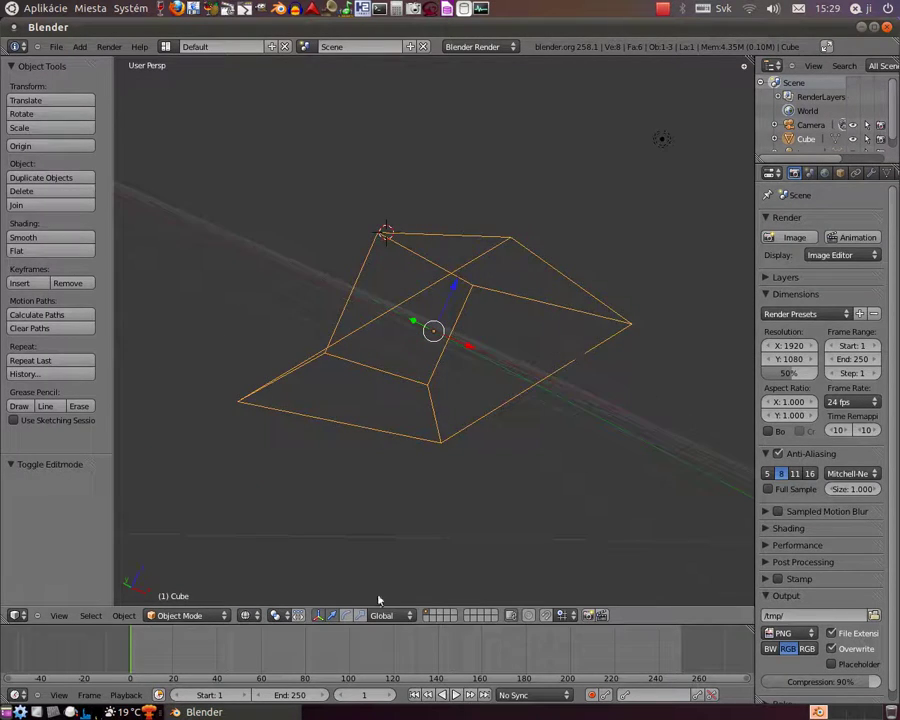
Switch the viewport shading back to Solid, view the shape from another angle, and quit Blender.
{"action": "left_click", "coordinate": [246, 616]}
{"action": "left_click", "coordinate": [256, 624]}
{"action": "left_click_drag", "start_coordinate": [388, 373], "coordinate": [511, 311]}
{"action": "left_click_drag", "start_coordinate": [381, 357], "coordinate": [369, 350]}
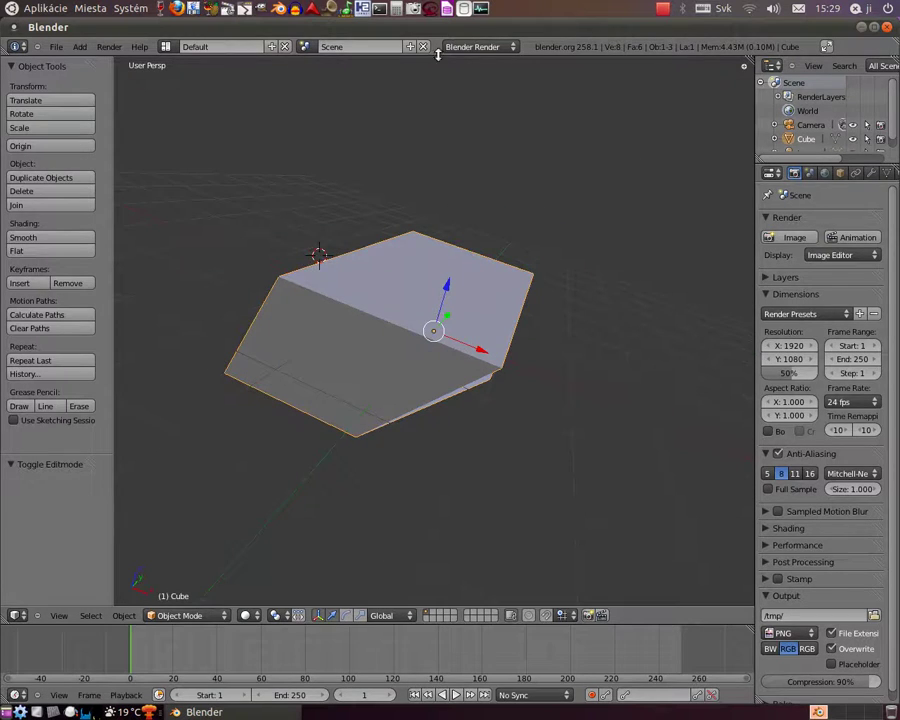
{"action": "key", "text": "ctrl+q"}
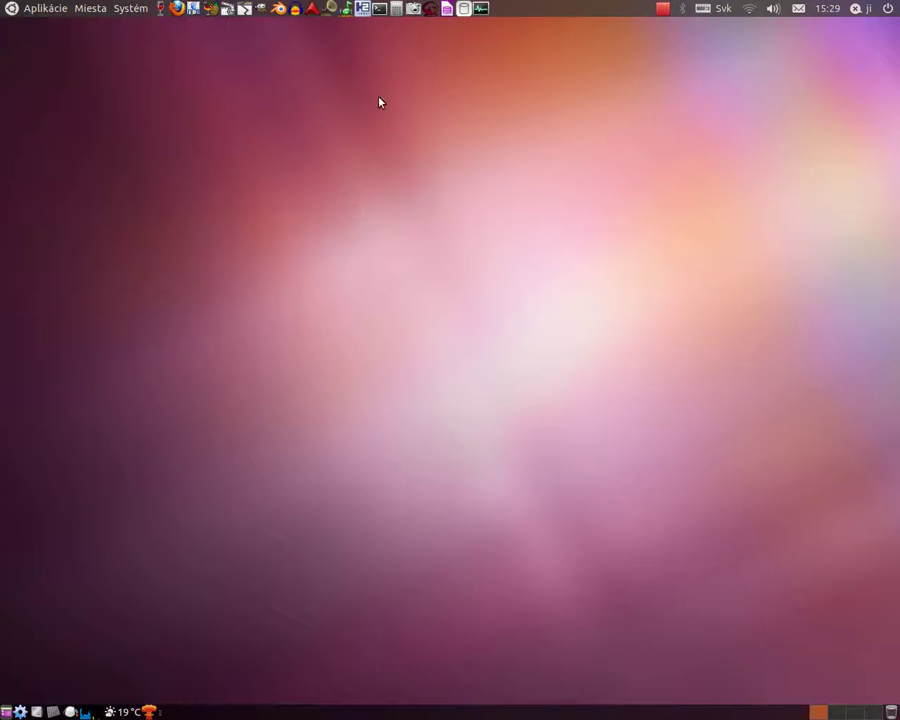
Launch the calculator (Kalkulačka) and the Mahjongg game from the installed games (Hry).
{"action": "left_click", "coordinate": [396, 9]}
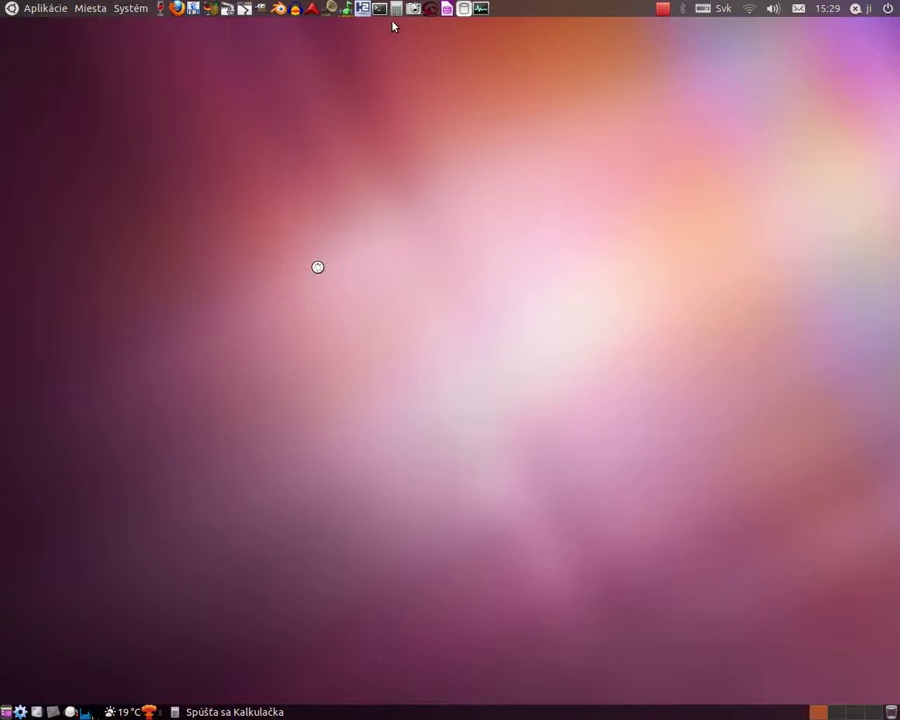
{"action": "left_click", "coordinate": [48, 8]}
{"action": "mouse_move", "coordinate": [90, 38]}
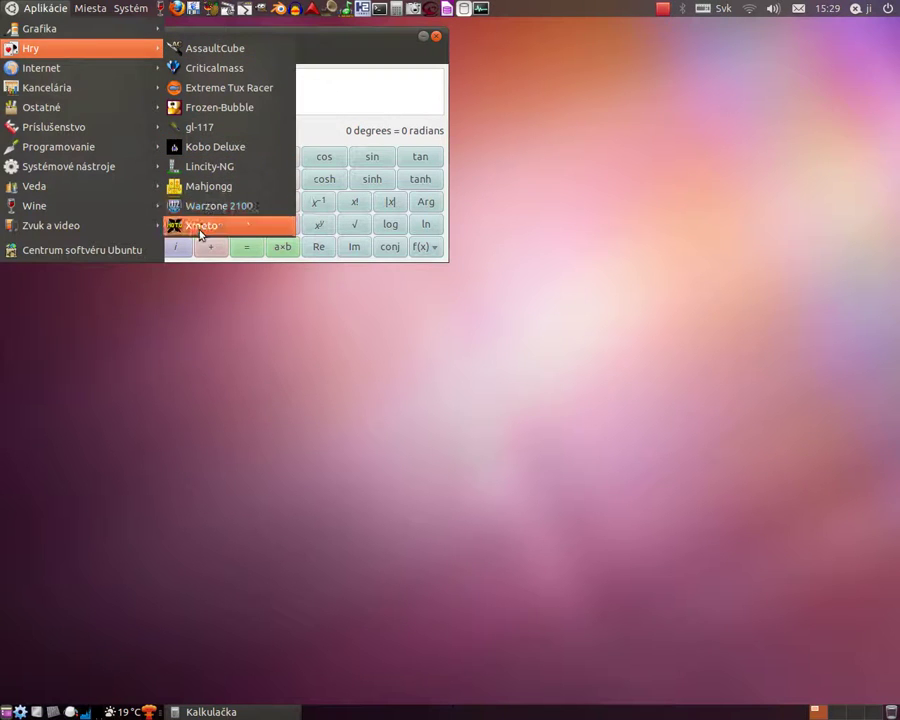
{"action": "left_click", "coordinate": [205, 188]}
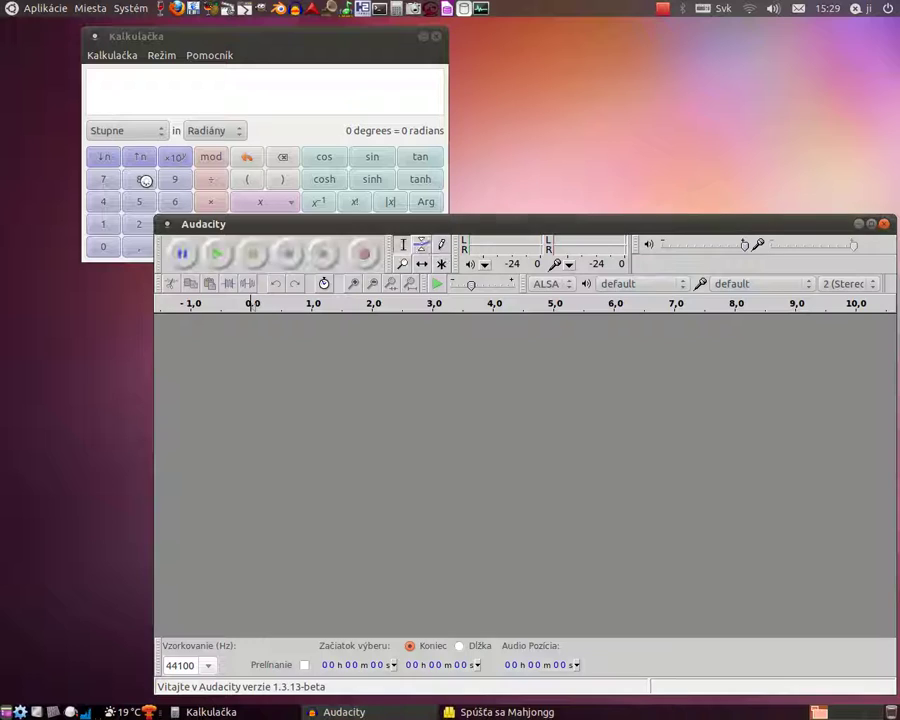
Calculate 8×9 in the calculator and close it.
{"action": "left_click", "coordinate": [140, 180]}
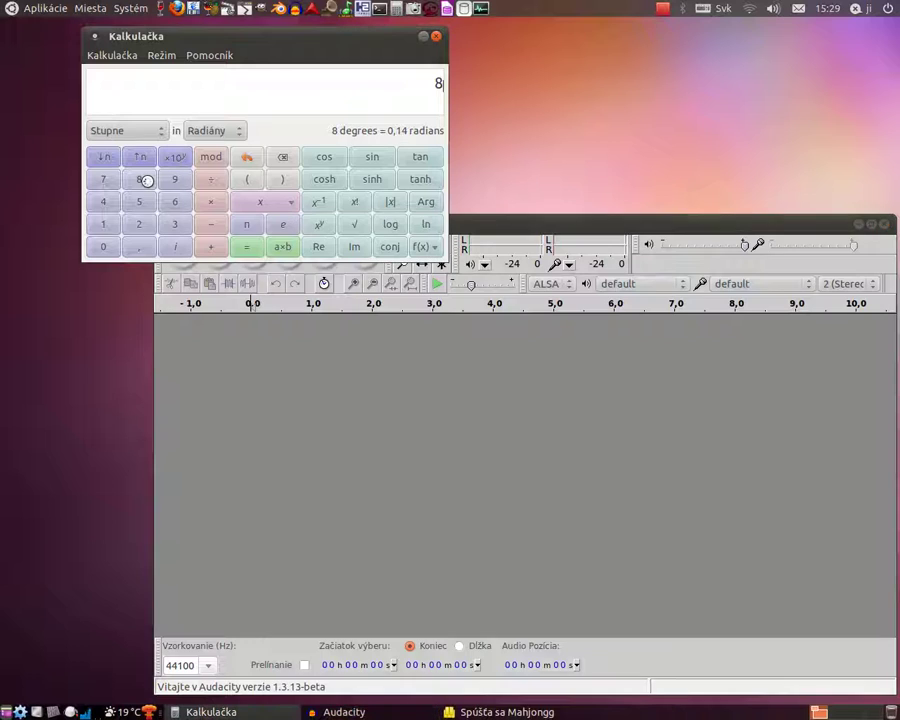
{"action": "left_click", "coordinate": [211, 201]}
{"action": "left_click", "coordinate": [174, 180]}
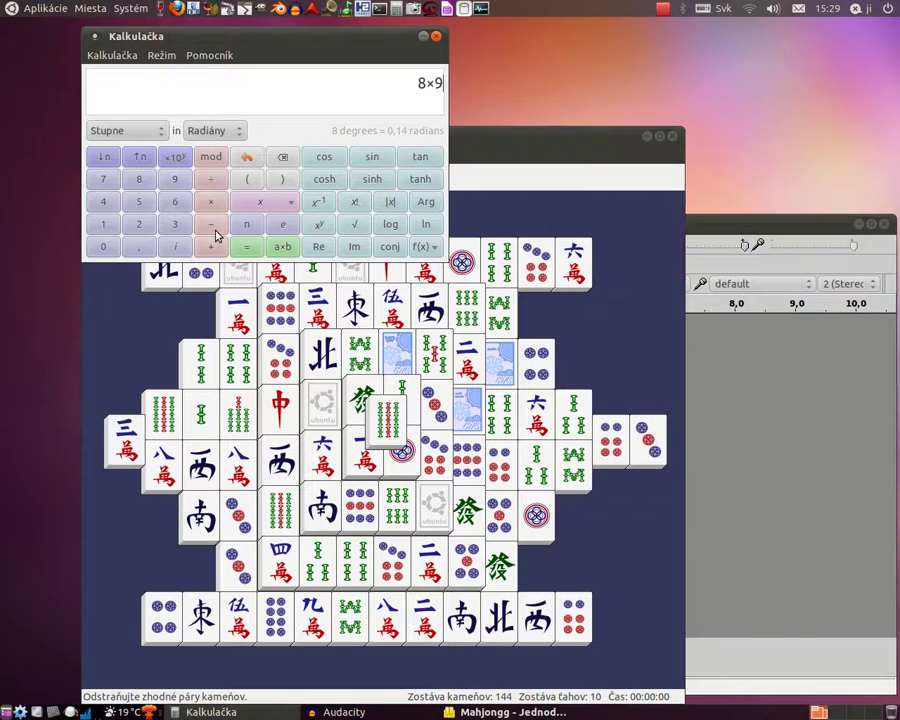
{"action": "left_click", "coordinate": [249, 249]}
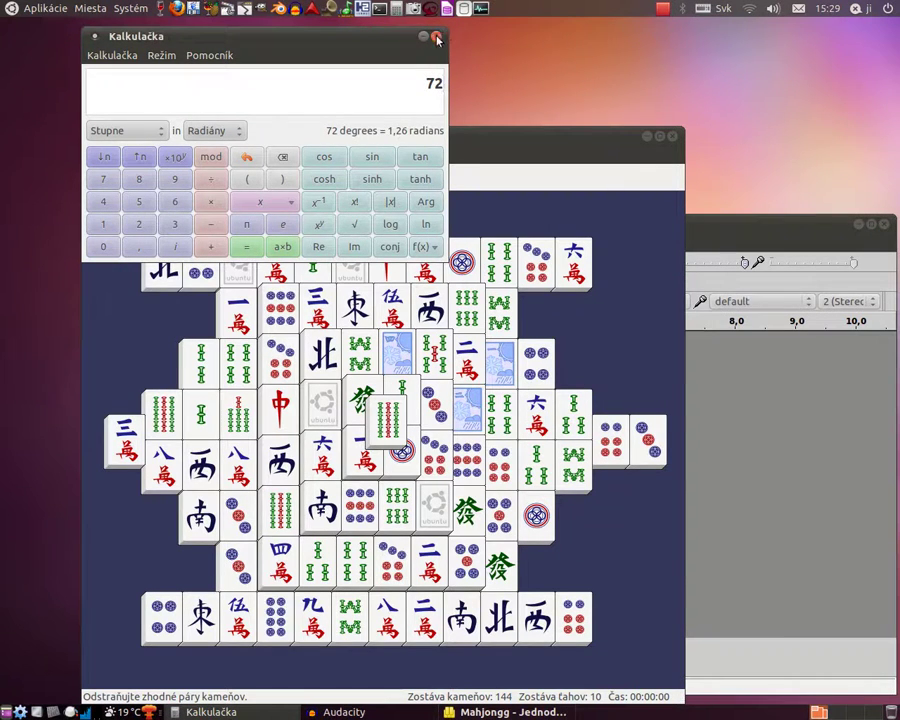
{"action": "left_click", "coordinate": [436, 38]}
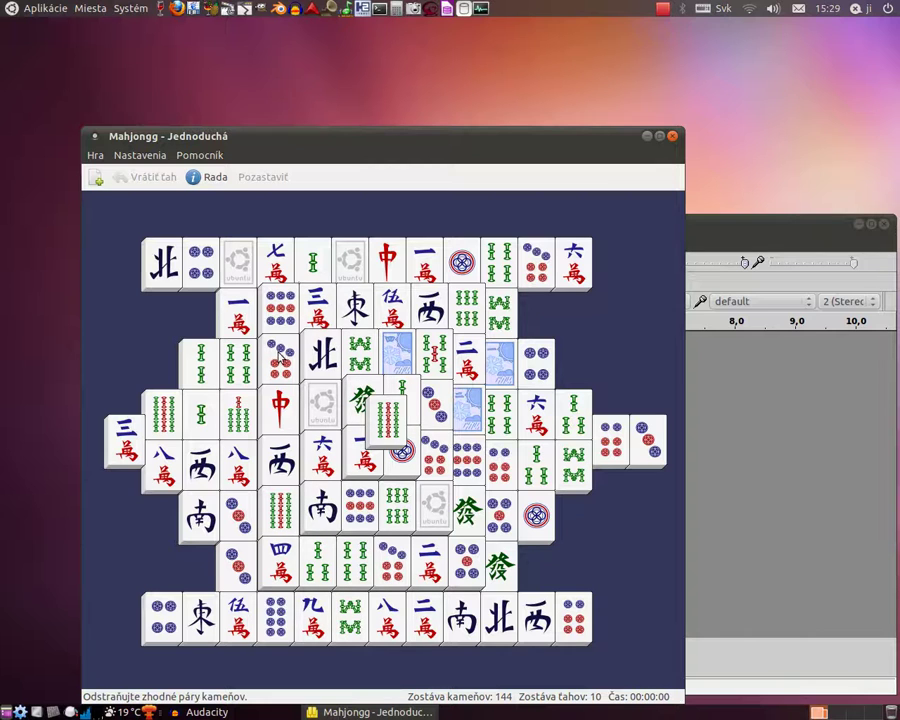
Remove the matching pair of north wind (北) tiles in Mahjongg and close the game.
{"action": "left_click", "coordinate": [322, 354]}
{"action": "left_click", "coordinate": [163, 265]}
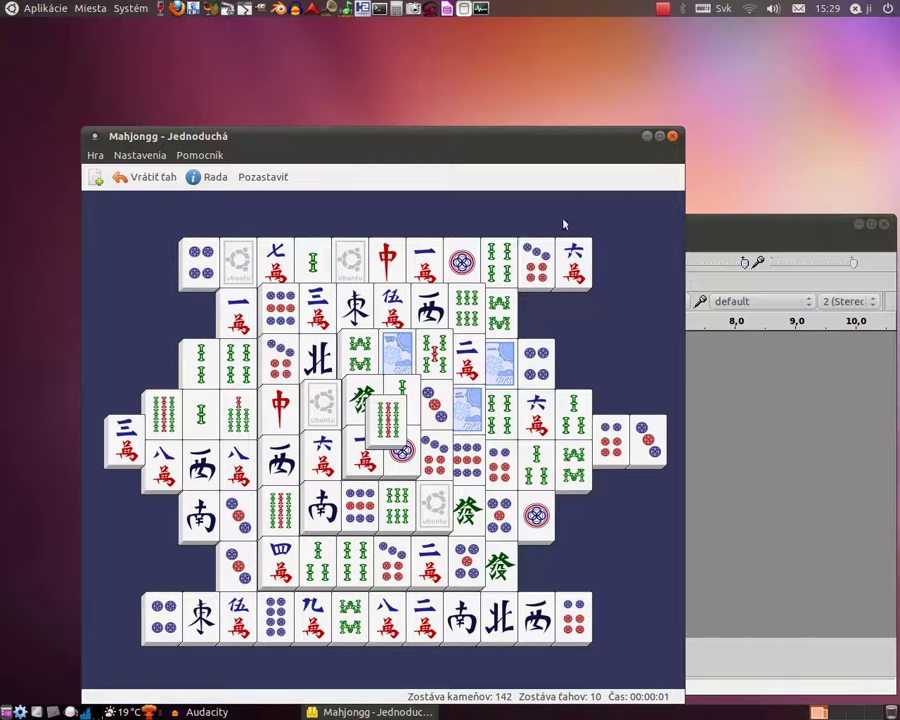
{"action": "left_click", "coordinate": [672, 137]}
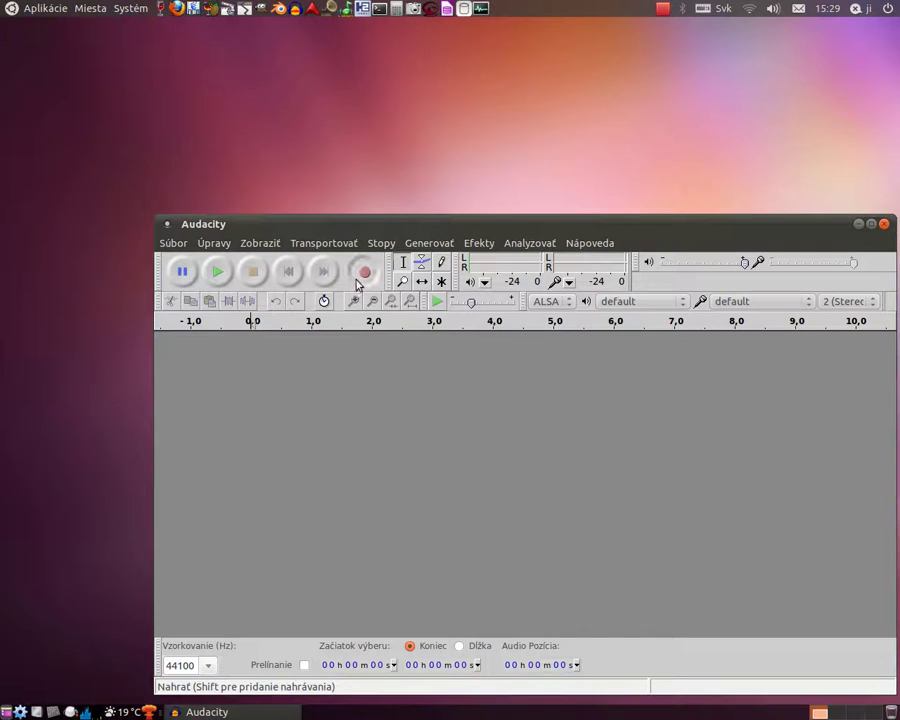
Record a stereo track of about 3.3 seconds in Audacity and look through the available effects without applying one.
{"action": "left_click", "coordinate": [364, 272]}
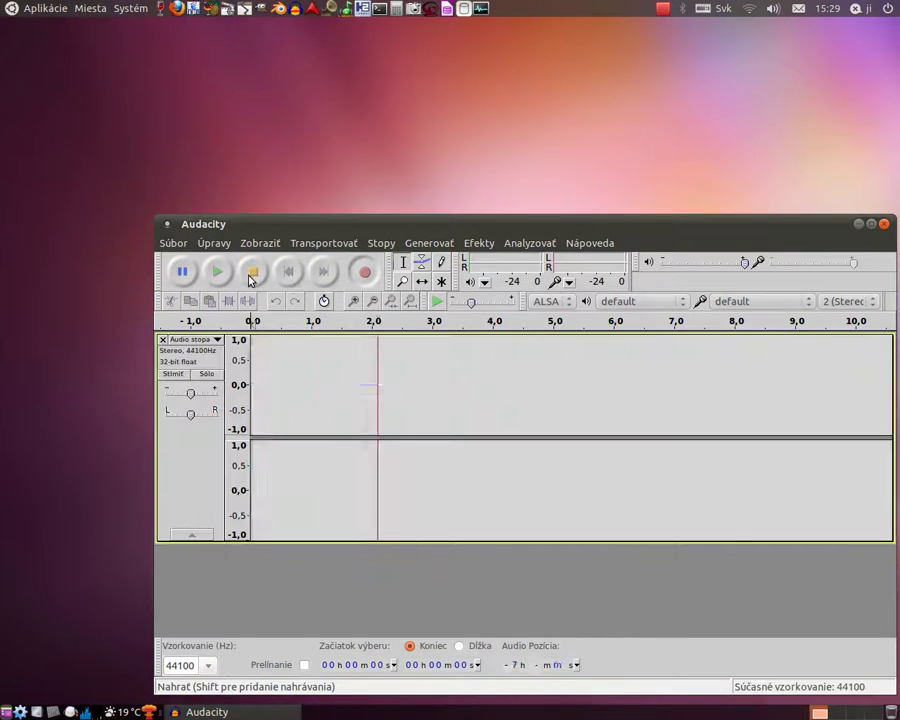
{"action": "left_click", "coordinate": [256, 276]}
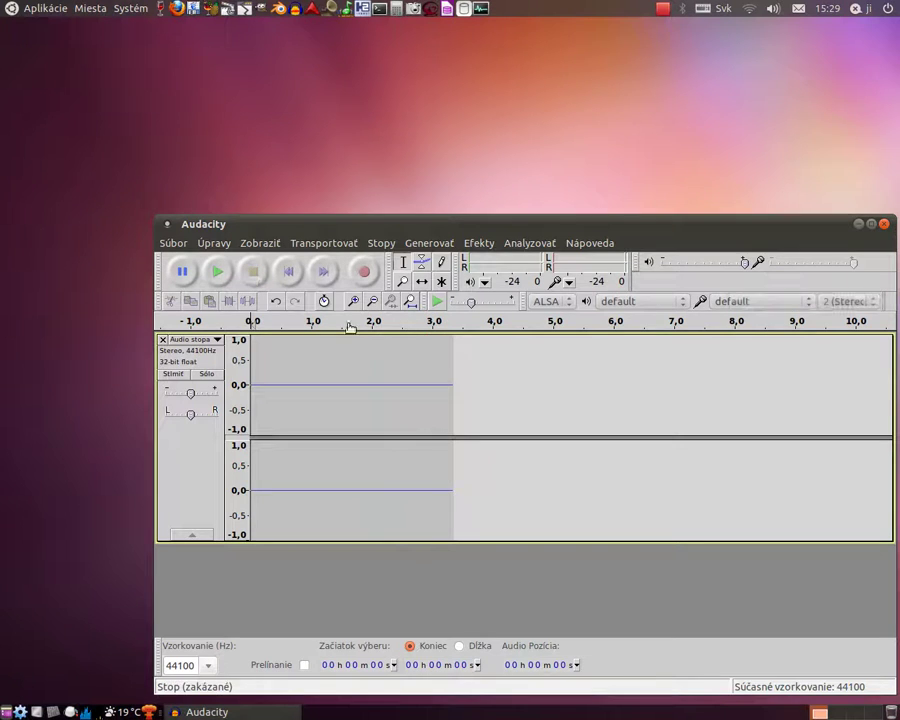
{"action": "left_click", "coordinate": [472, 244]}
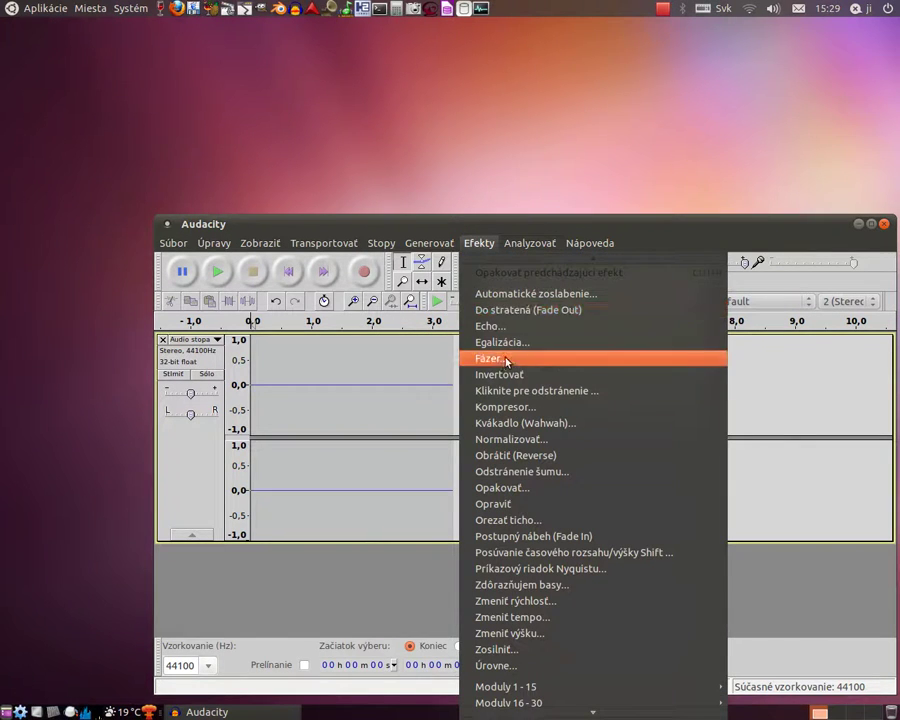
{"action": "mouse_move", "coordinate": [568, 712]}
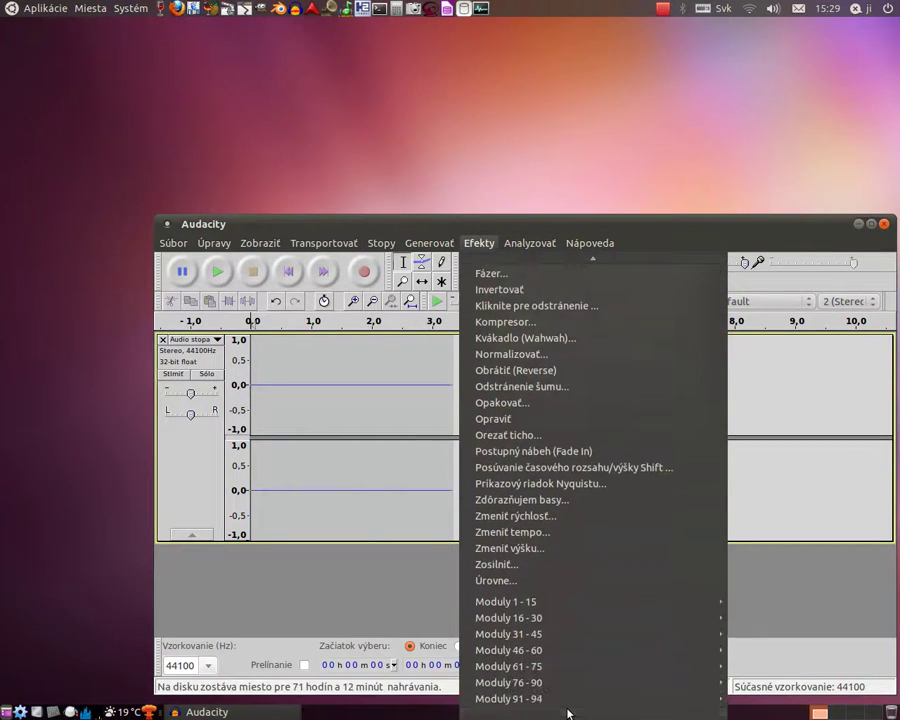
{"action": "left_click", "coordinate": [585, 226]}
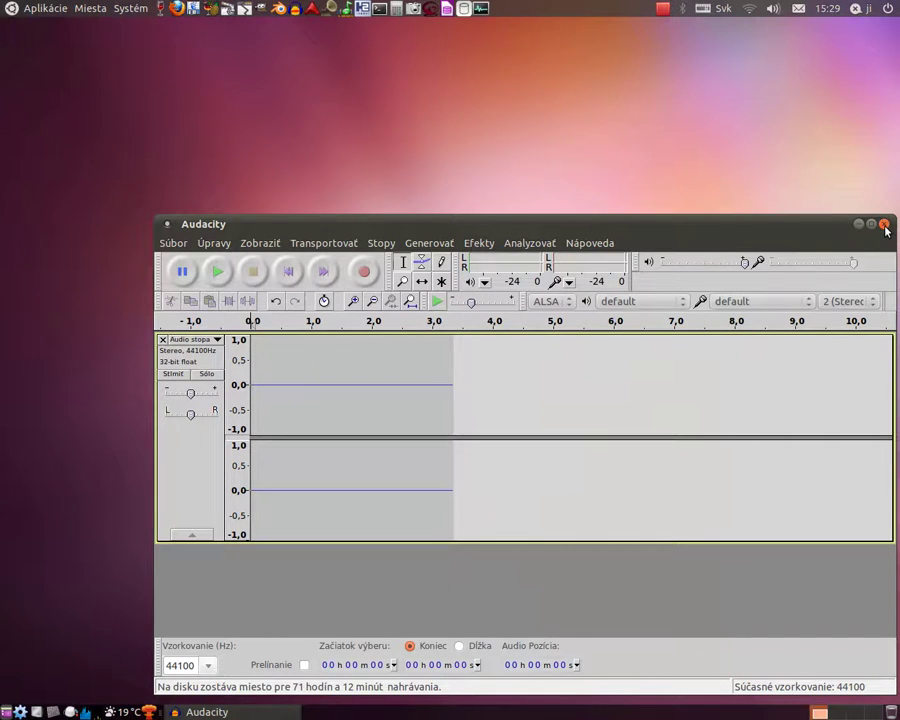
Close Audacity without saving the recording, and open HandBrake with its window moved toward the left side of the desktop.
{"action": "key", "text": "ctrl+w"}
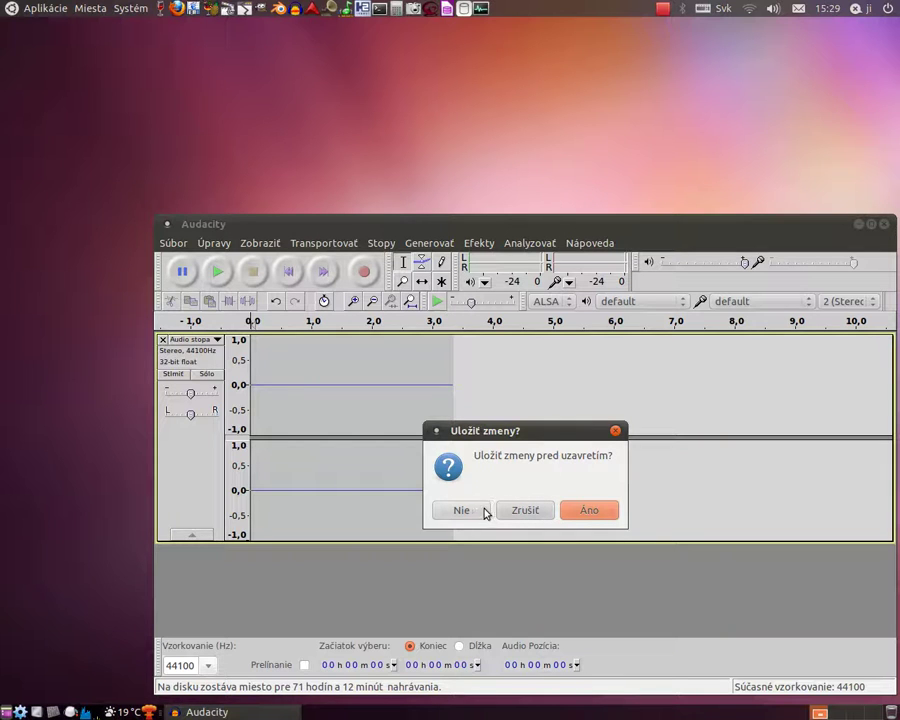
{"action": "left_click", "coordinate": [484, 509]}
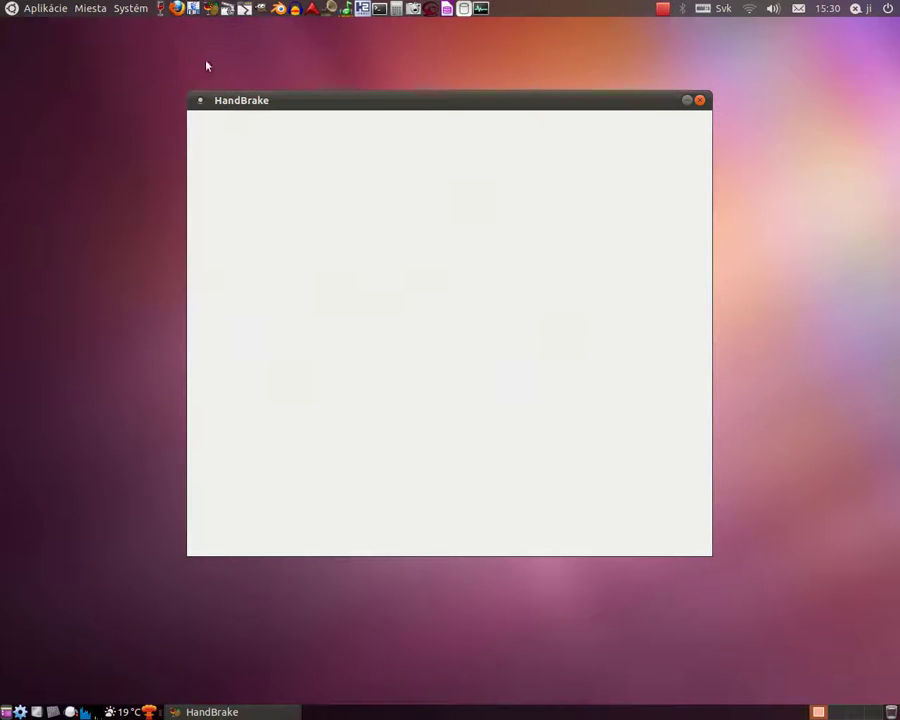
{"action": "left_click_drag", "start_coordinate": [370, 106], "coordinate": [218, 119]}
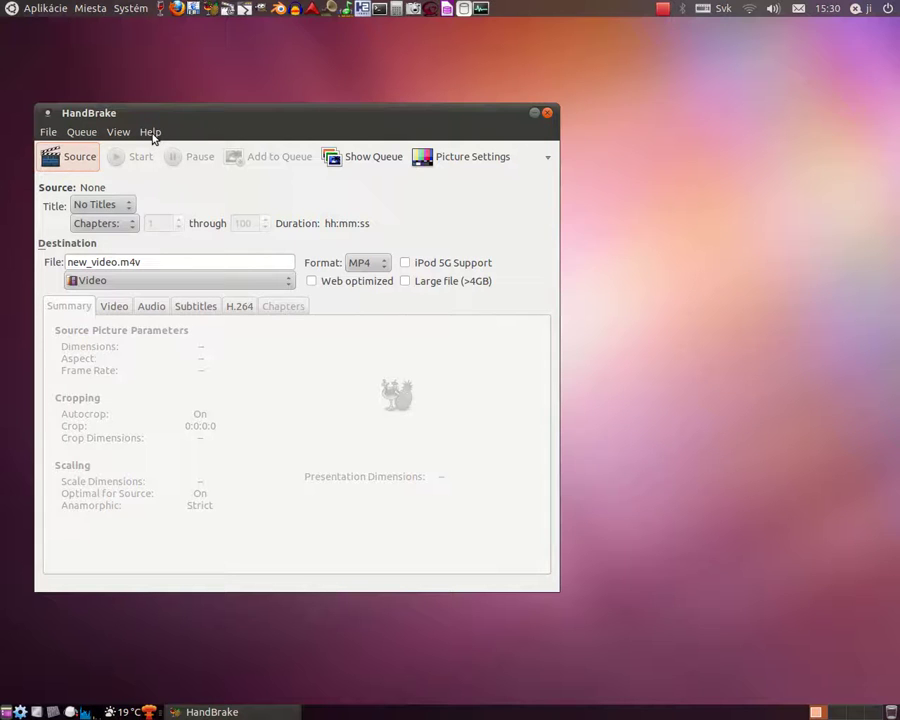
Look through the available video codec and framerate options in HandBrake's video settings.
{"action": "left_click", "coordinate": [117, 310]}
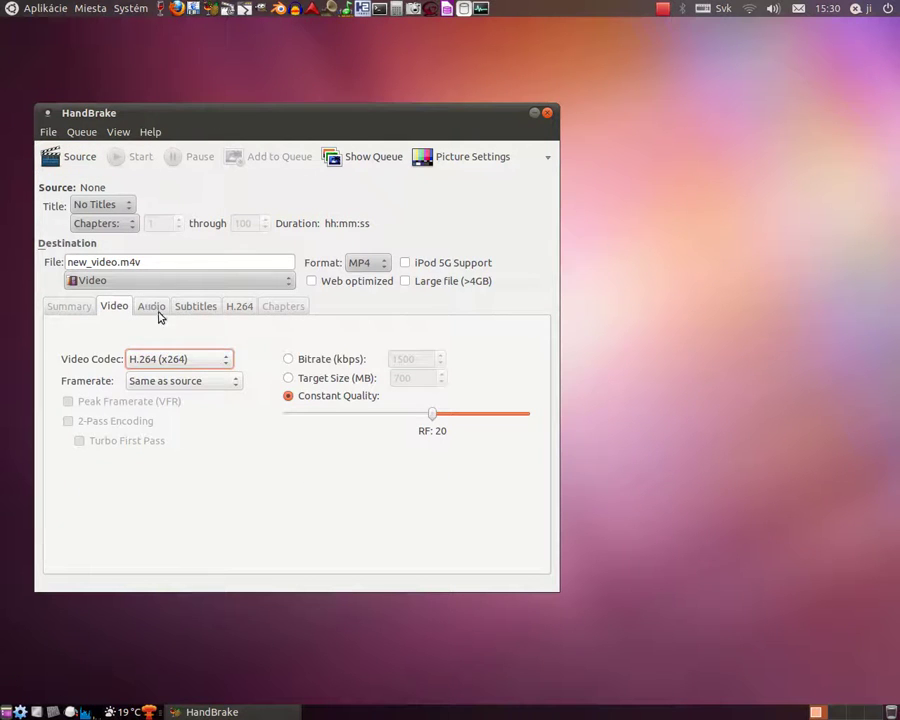
{"action": "left_click", "coordinate": [226, 361]}
{"action": "left_click", "coordinate": [250, 345]}
{"action": "left_click", "coordinate": [229, 383]}
{"action": "left_click", "coordinate": [231, 377]}
Examine HandBrake's audio codec choices, subtitle settings and H.264 encoding options.
{"action": "left_click", "coordinate": [155, 307]}
{"action": "left_click", "coordinate": [262, 368]}
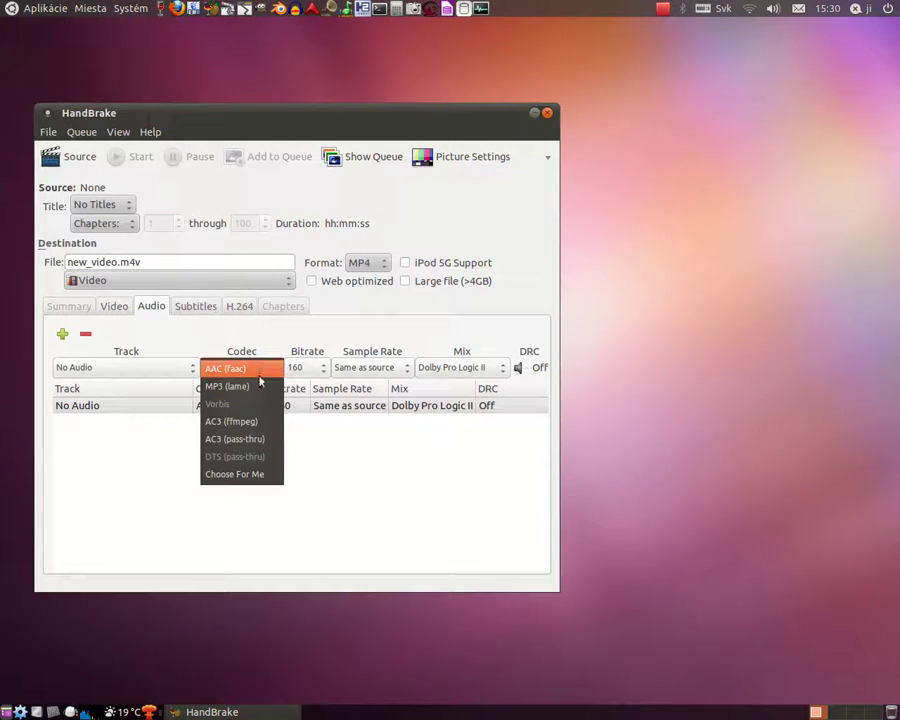
{"action": "left_click", "coordinate": [207, 307]}
{"action": "left_click", "coordinate": [208, 306]}
{"action": "left_click", "coordinate": [240, 307]}
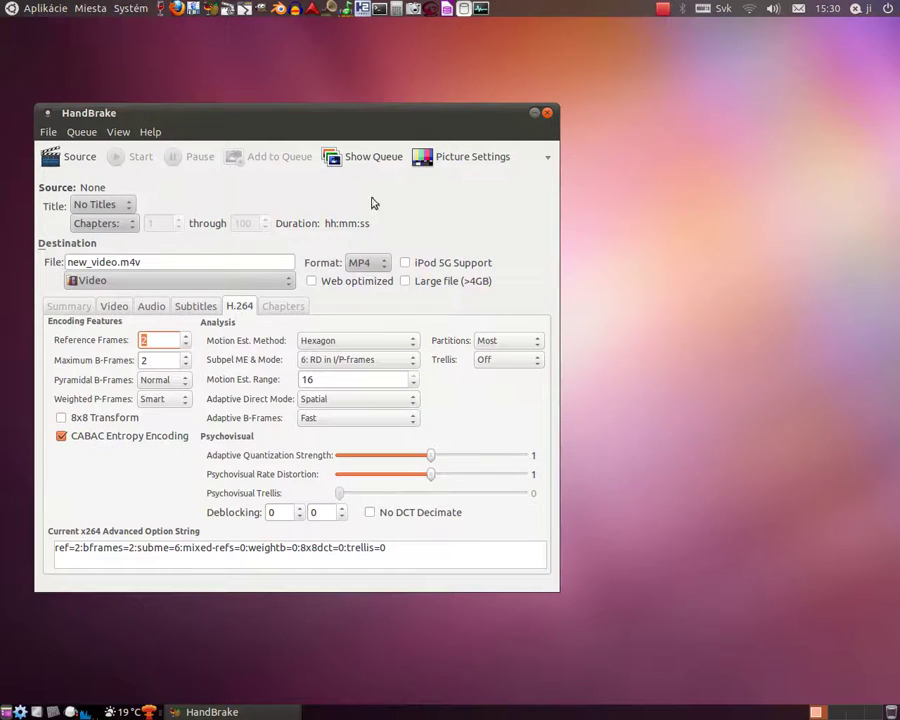
View HandBrake's Picture Settings window, dismiss it, and close HandBrake.
{"action": "left_click", "coordinate": [455, 158]}
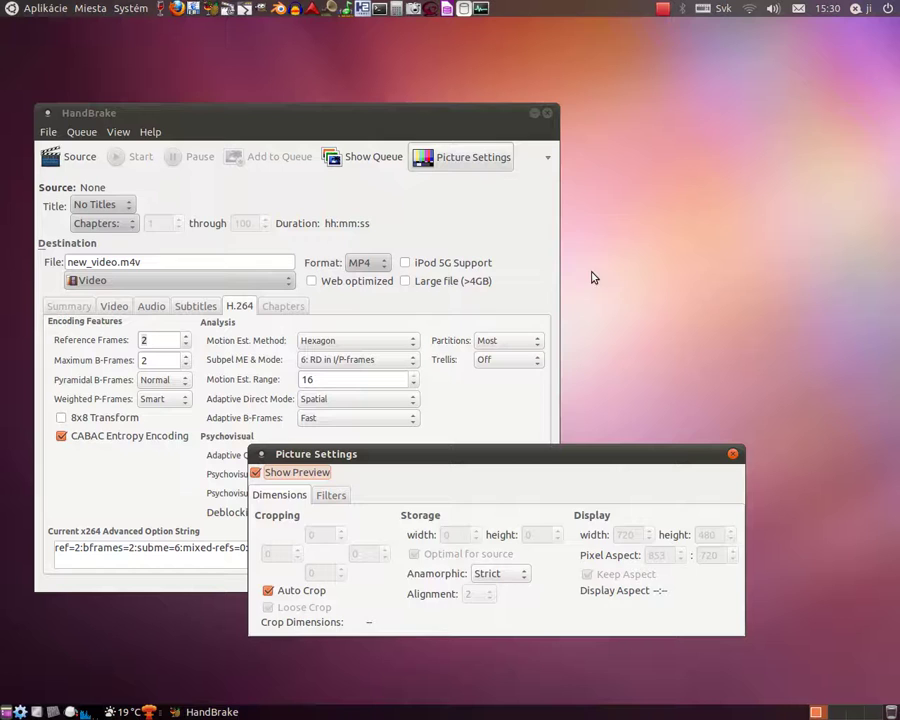
{"action": "left_click", "coordinate": [486, 160]}
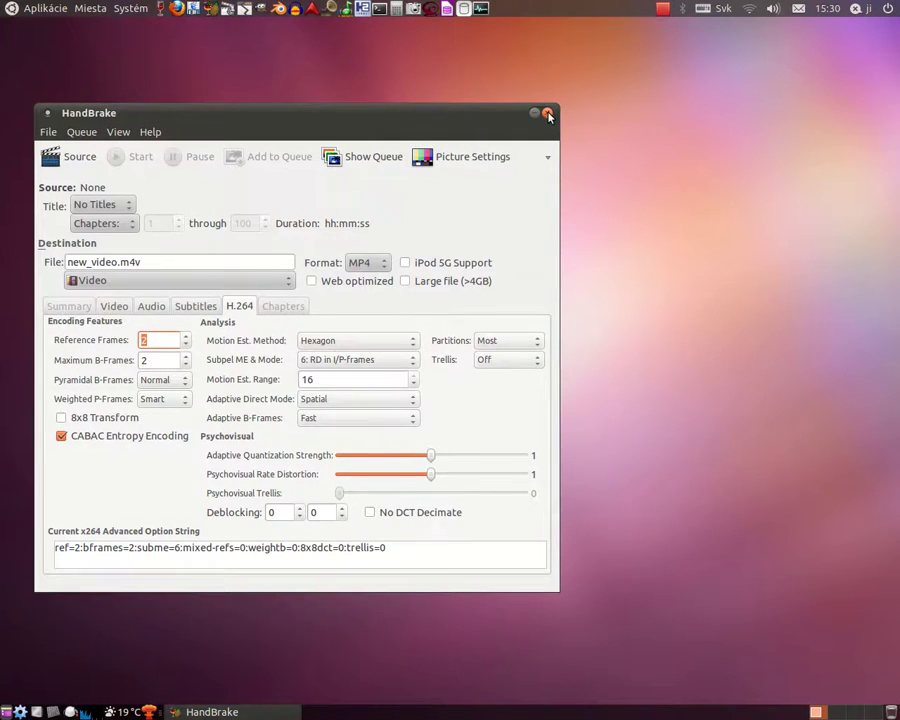
{"action": "left_click", "coordinate": [547, 114]}
Open the screenshot tool, shift its window slightly up and left, and close it without taking a capture.
{"action": "left_click", "coordinate": [413, 9]}
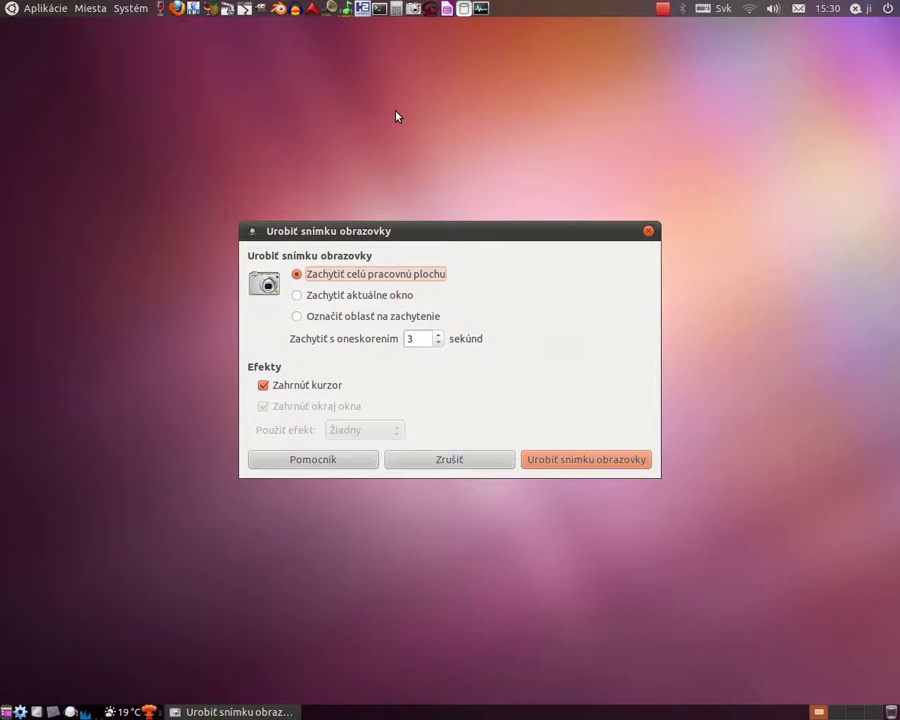
{"action": "left_click_drag", "start_coordinate": [434, 227], "coordinate": [377, 207]}
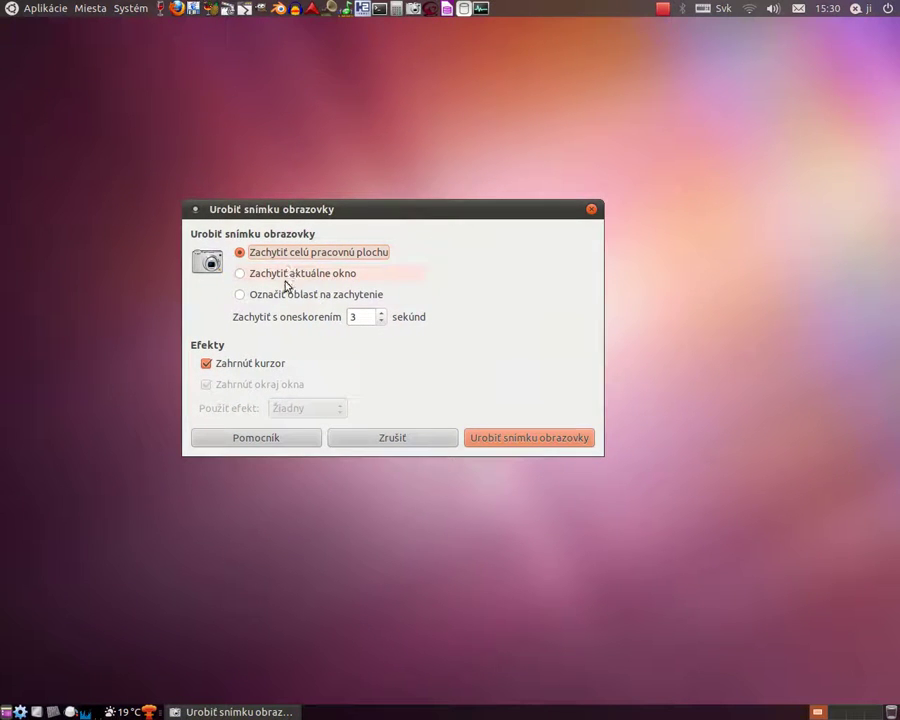
{"action": "left_click", "coordinate": [590, 210]}
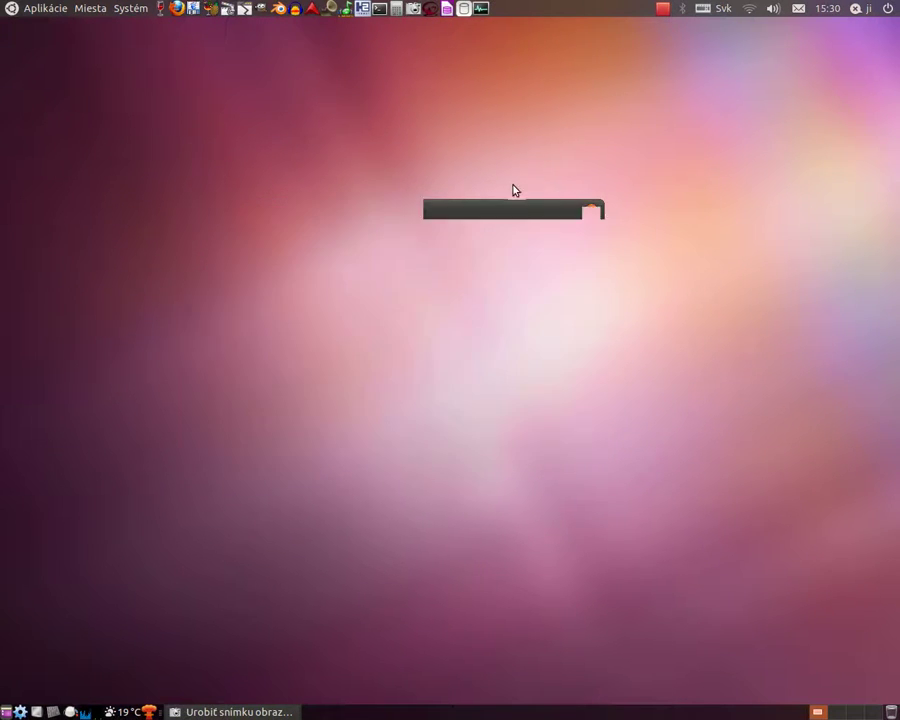
Launch the AssaultCube game.
{"action": "left_click", "coordinate": [48, 8]}
{"action": "mouse_move", "coordinate": [146, 52]}
{"action": "left_click", "coordinate": [205, 48]}
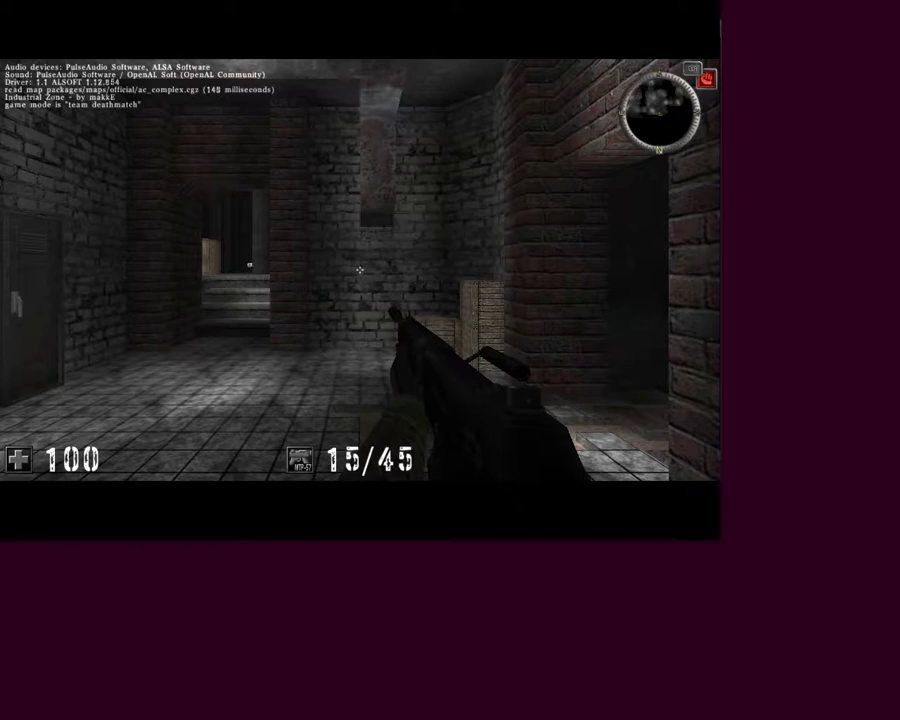
Walk through the Industrial Zone map from the locker room to the outdoor alley and fire several shots.
{"action": "key", "text": "w"}
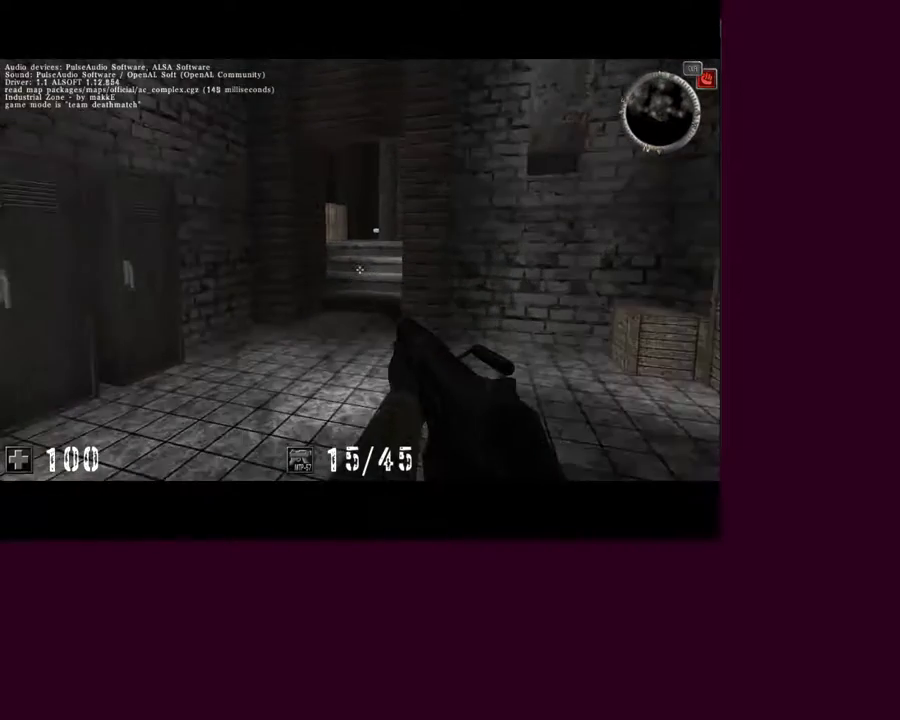
{"action": "key", "text": "w"}
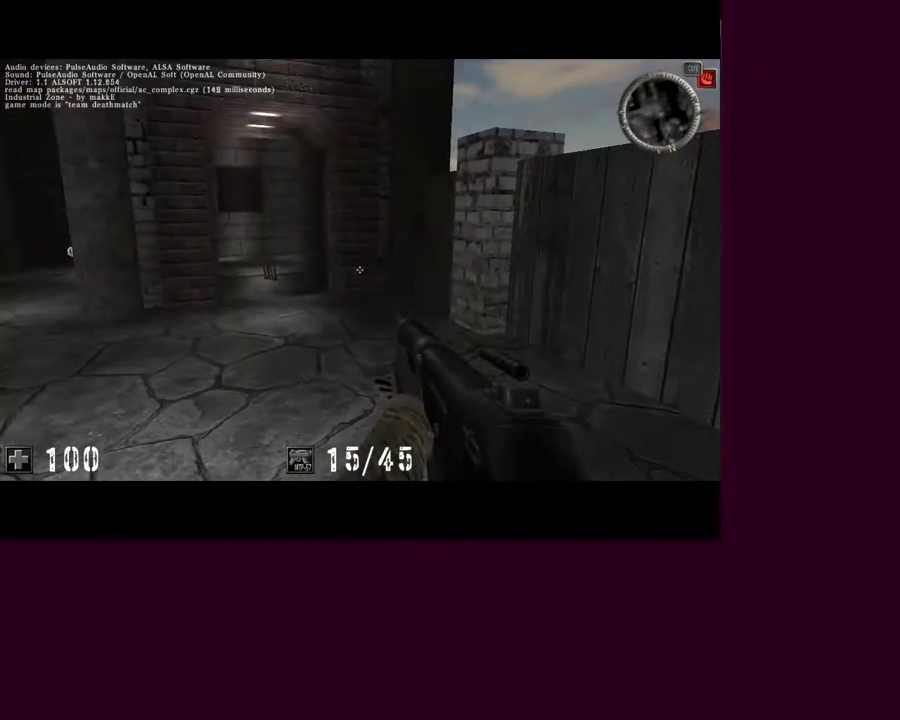
{"action": "key", "text": "w"}
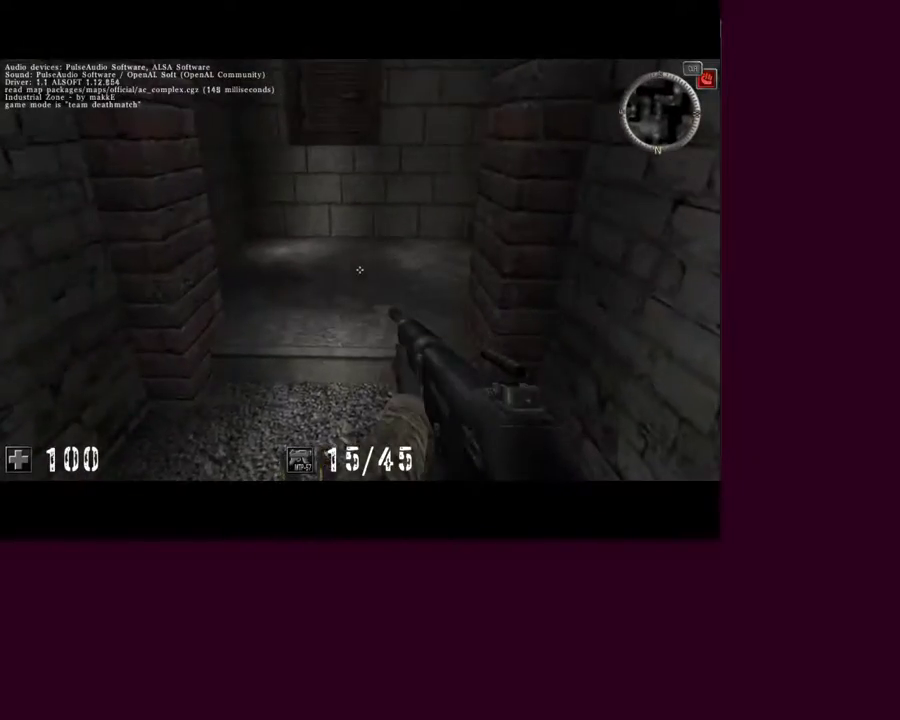
{"action": "key", "text": "w"}
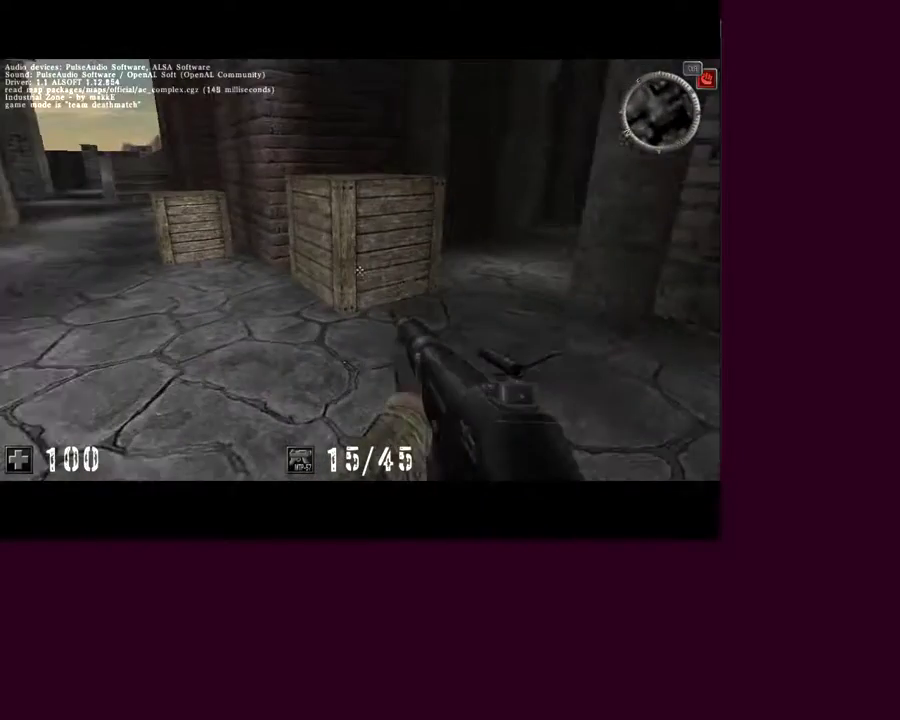
{"action": "key", "text": "w"}
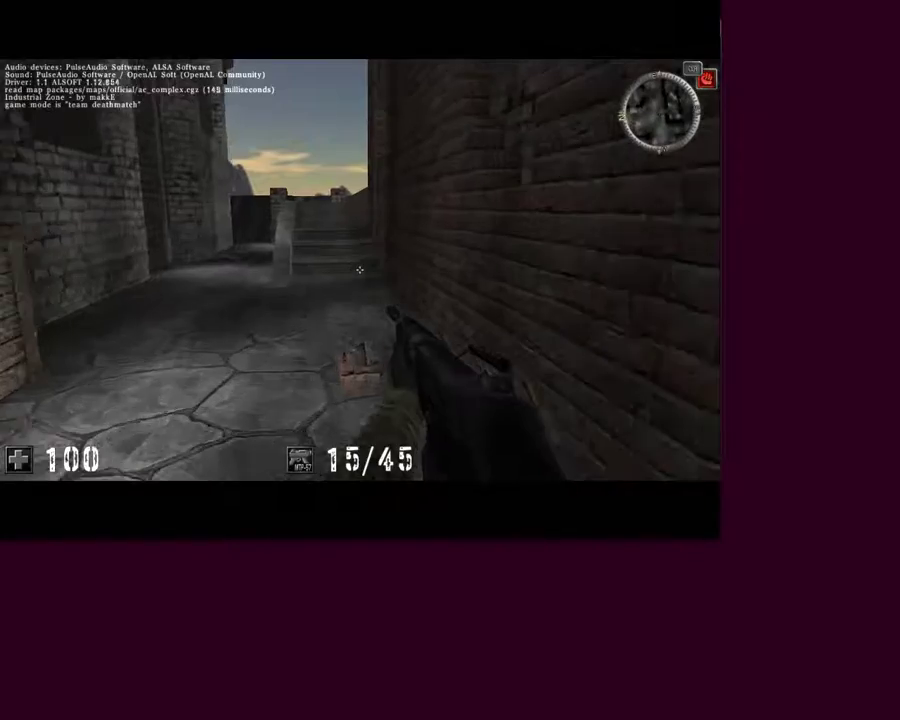
{"action": "key", "text": "w"}
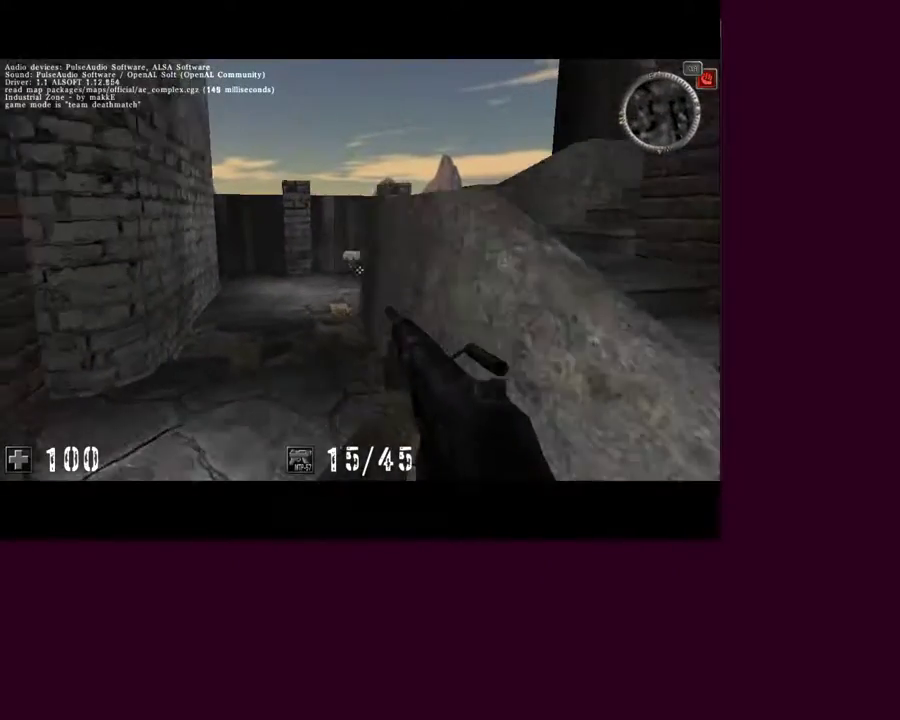
{"action": "key", "text": "w"}
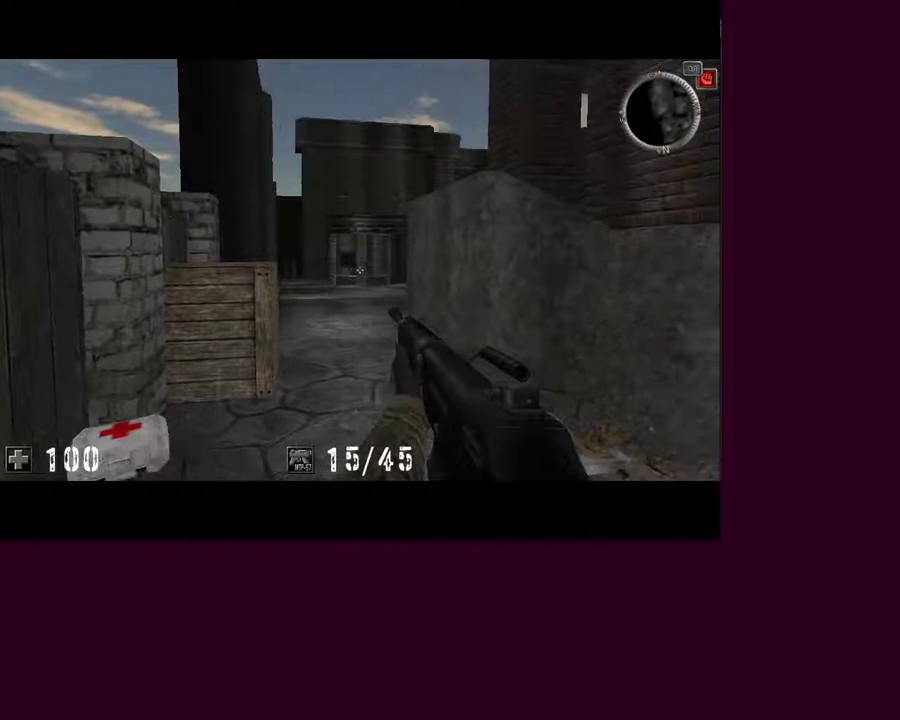
{"action": "left_click", "coordinate": [359, 270]}
{"action": "left_click", "coordinate": [359, 270]}
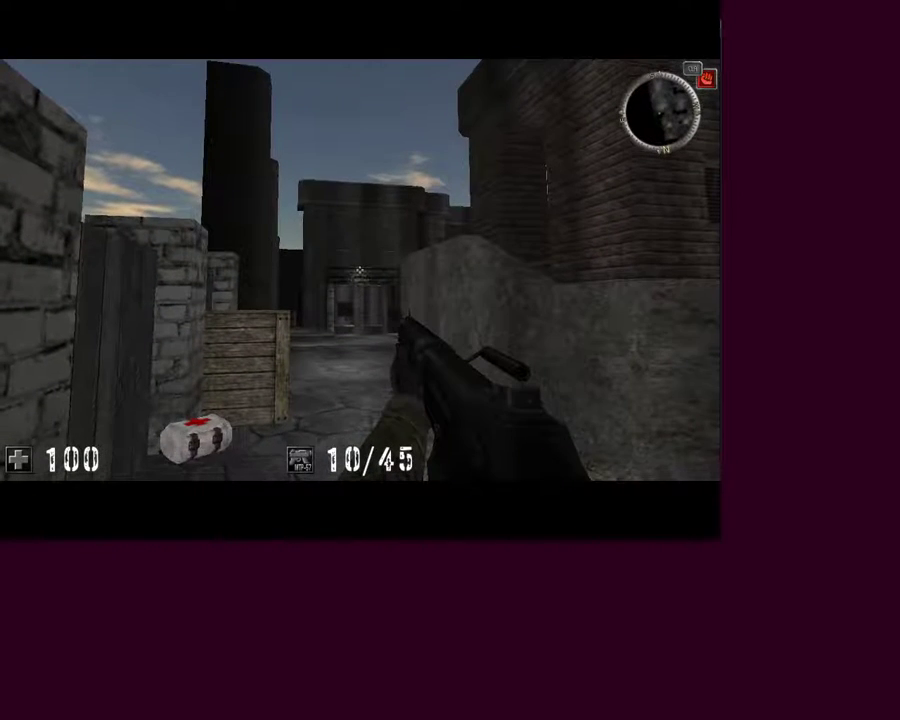
Quit AssaultCube and return to the desktop.
{"action": "key", "text": "Escape"}
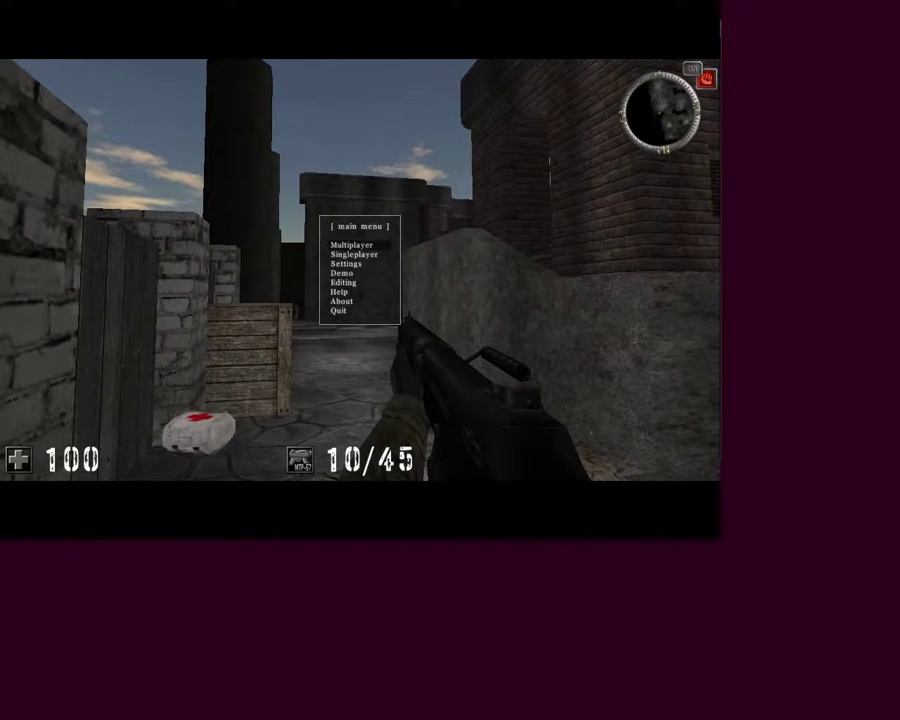
{"action": "key", "text": "Return"}
{"action": "key", "text": "Return"}
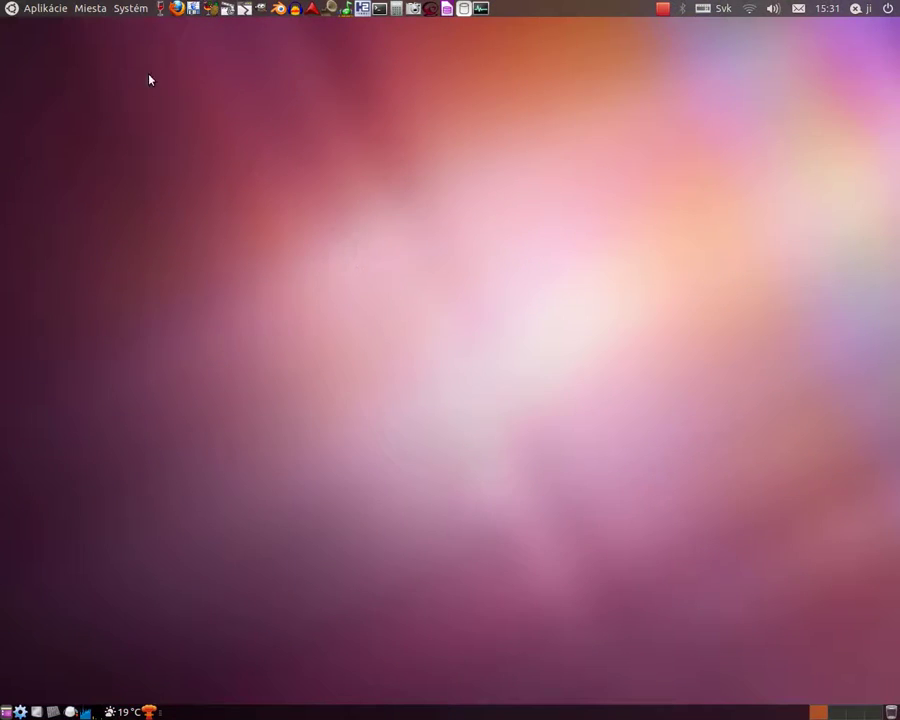
Launch the Frozen-Bubble game.
{"action": "left_click", "coordinate": [45, 9]}
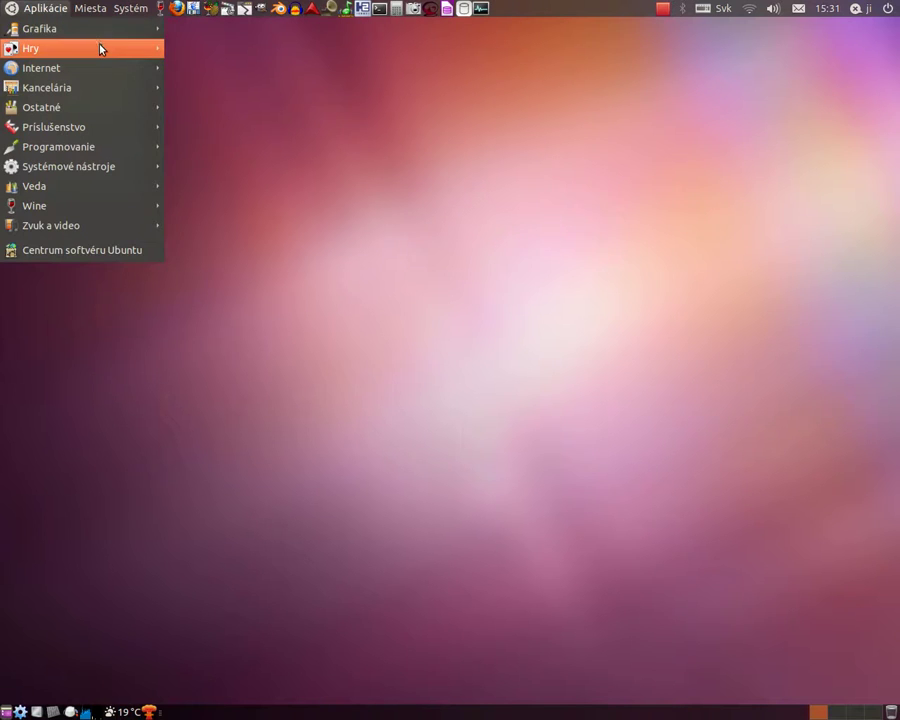
{"action": "mouse_move", "coordinate": [100, 46]}
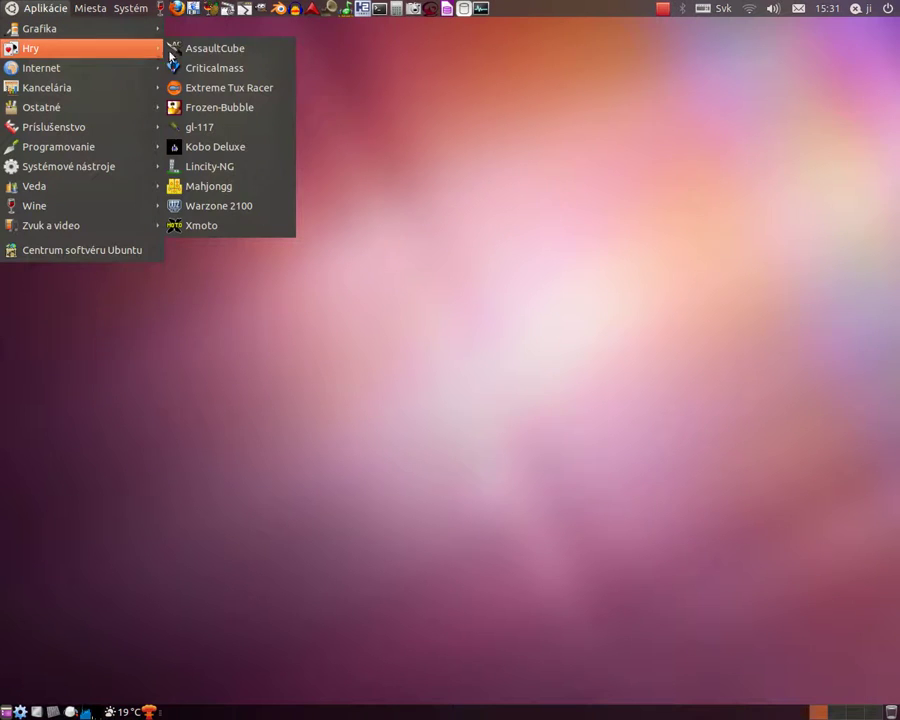
{"action": "left_click", "coordinate": [247, 107]}
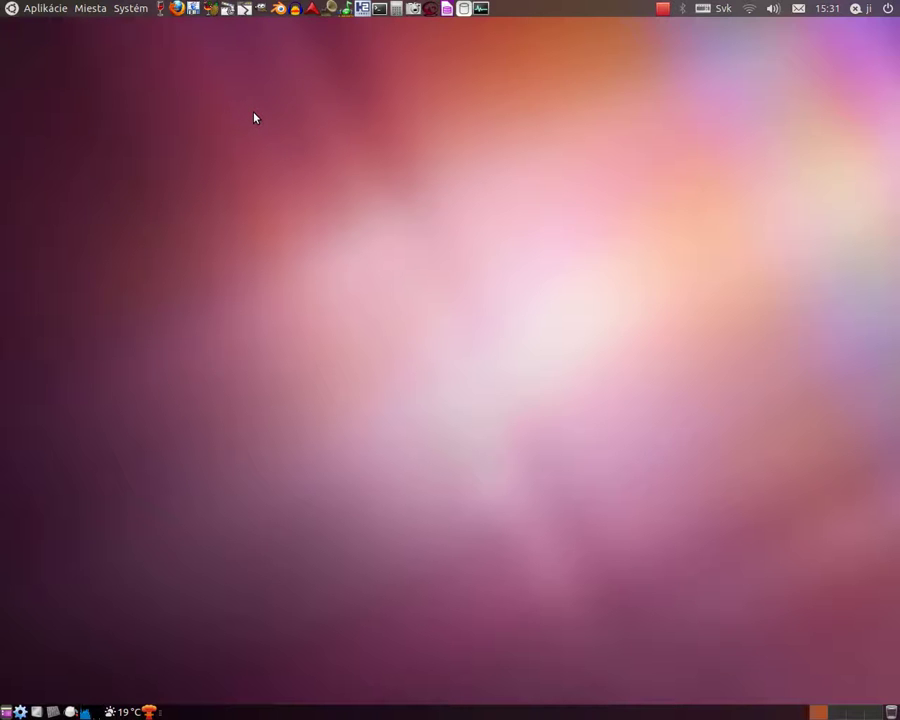
Launch Xmoto and arrange the windows with Frozen-Bubble near the desktop's upper left and X-Moto at the lower right.
{"action": "left_click", "coordinate": [38, 8]}
{"action": "mouse_move", "coordinate": [88, 54]}
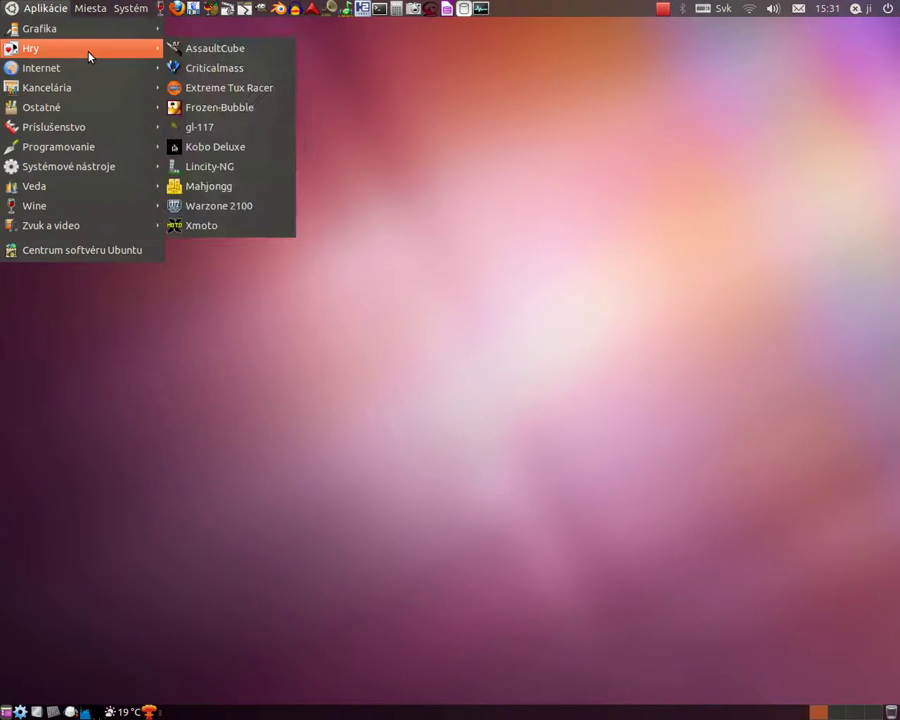
{"action": "left_click", "coordinate": [195, 226]}
{"action": "left_click_drag", "start_coordinate": [379, 136], "coordinate": [199, 62]}
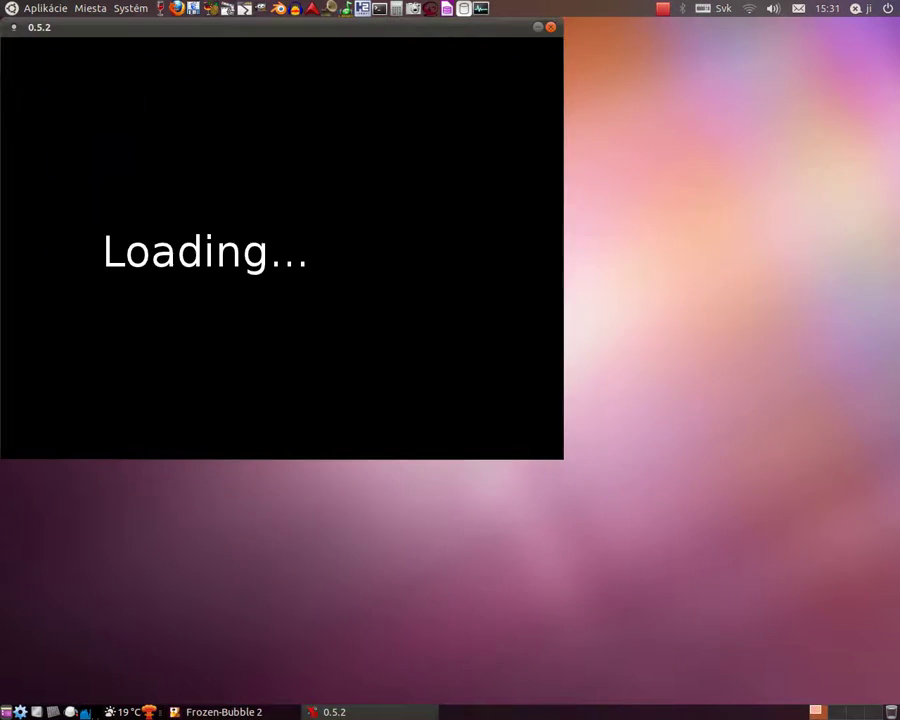
{"action": "left_click_drag", "start_coordinate": [259, 33], "coordinate": [595, 242]}
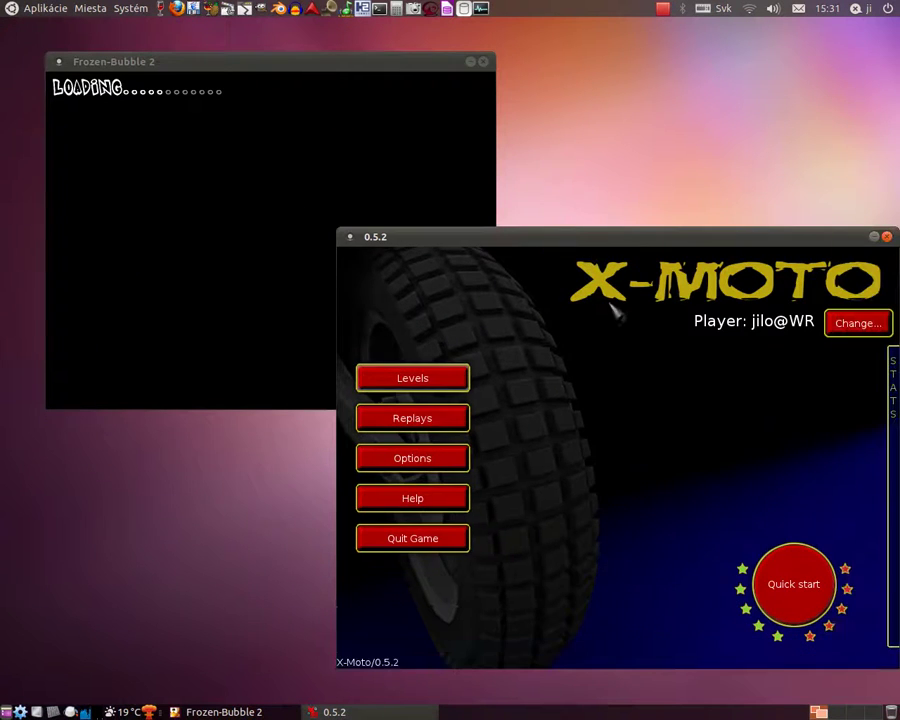
Quick-start the Offroad Mania level in X-Moto, ride it twice, and exit the game.
{"action": "left_click", "coordinate": [807, 603]}
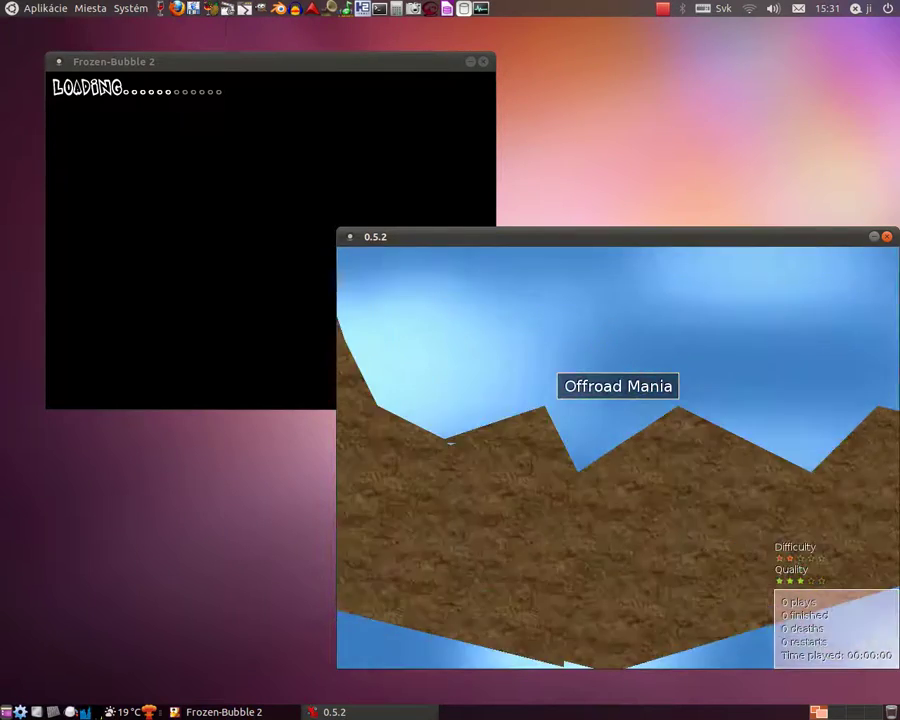
{"action": "key", "text": "Up"}
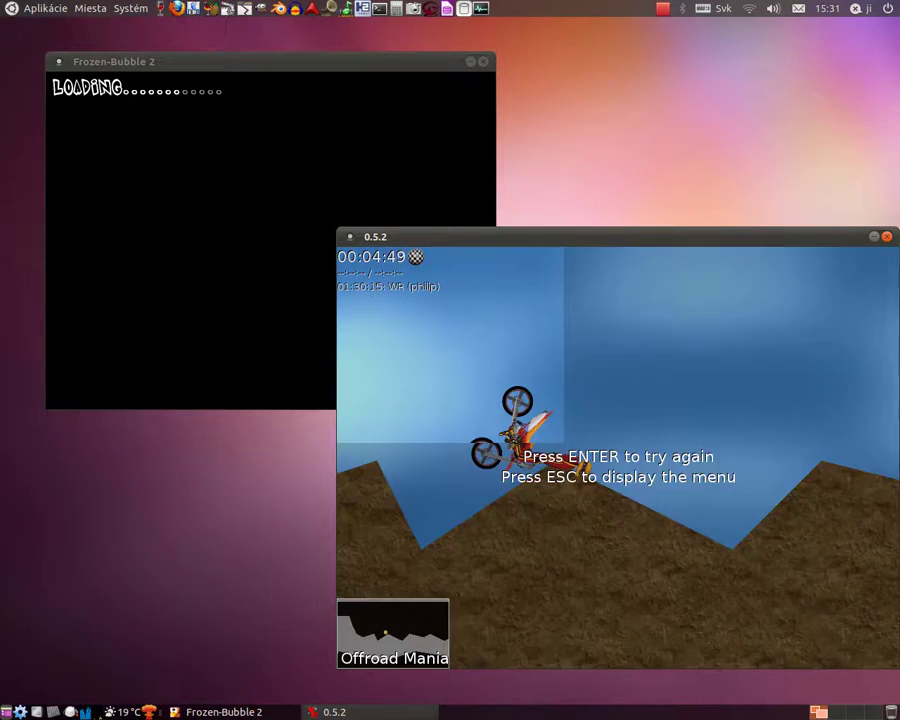
{"action": "key", "text": "Return"}
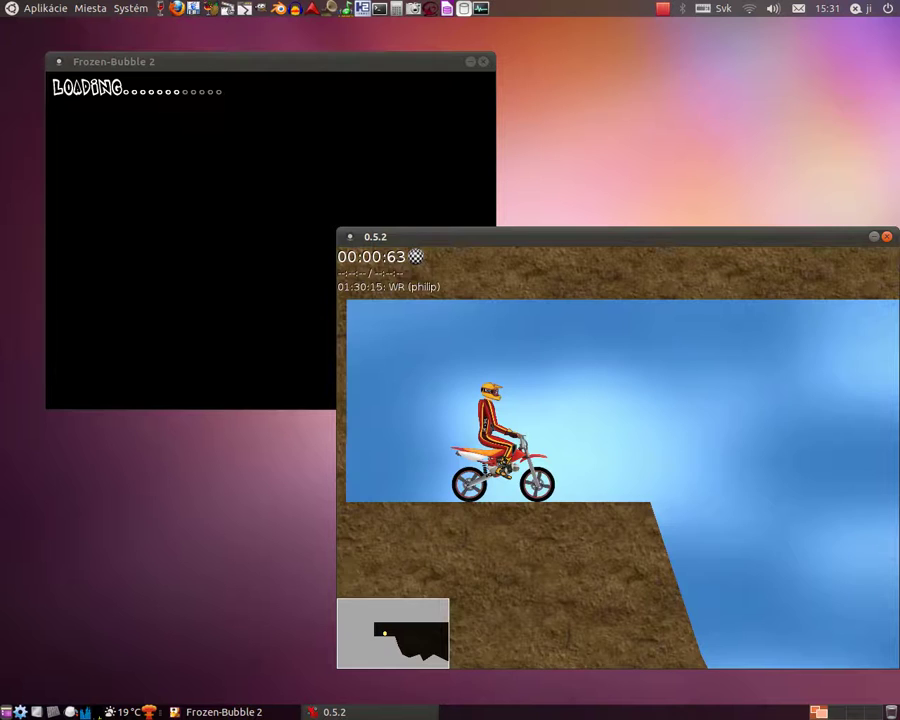
{"action": "key", "text": "Up"}
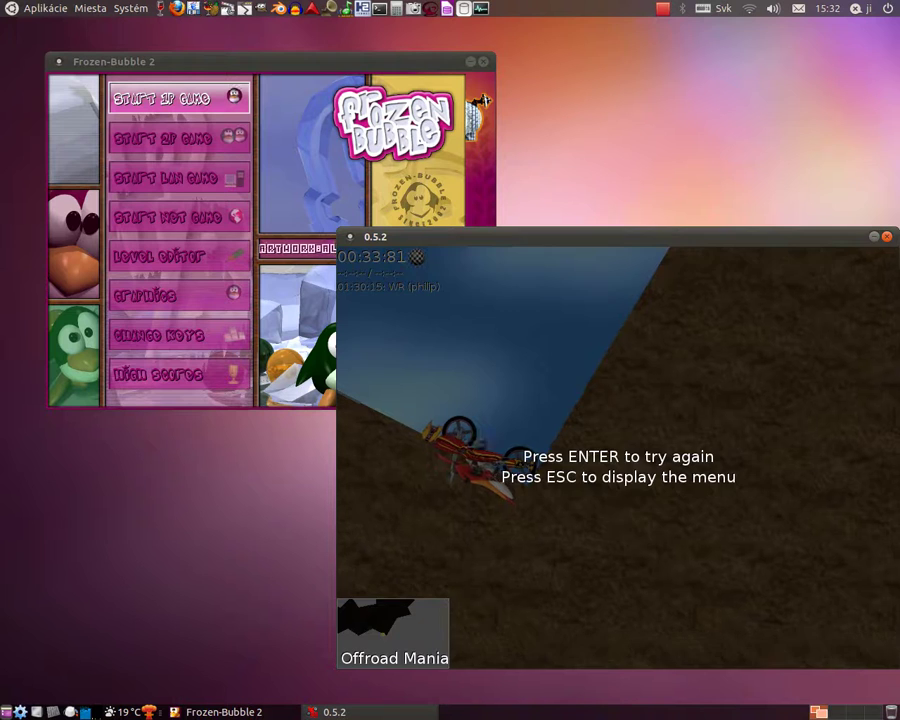
{"action": "key", "text": "Escape"}
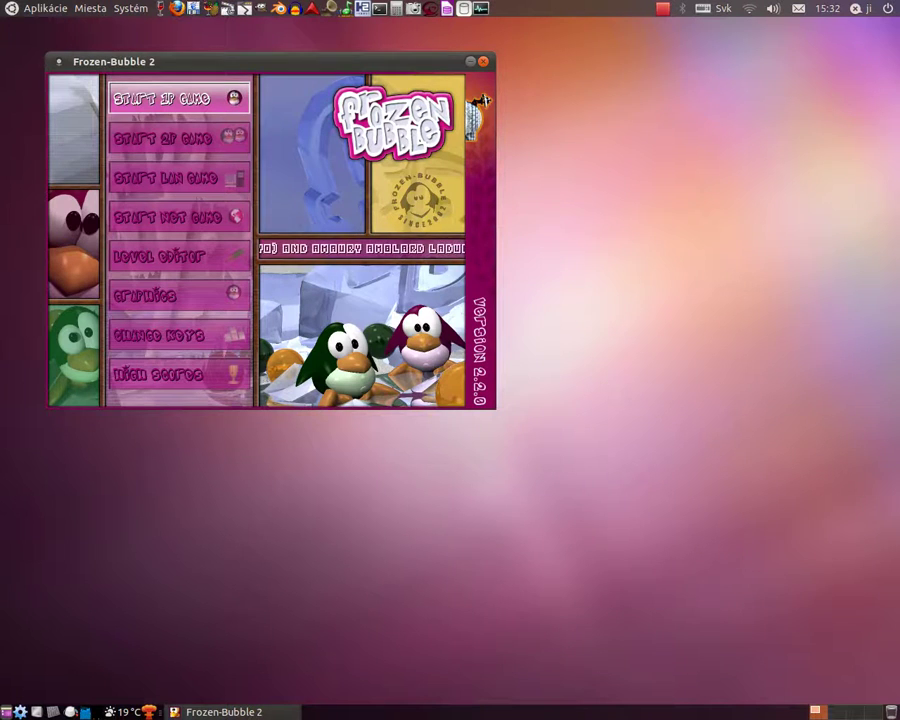
Move the Frozen-Bubble window toward the desktop's centre and start a one-player game with the default levelset.
{"action": "left_click_drag", "start_coordinate": [235, 71], "coordinate": [532, 185]}
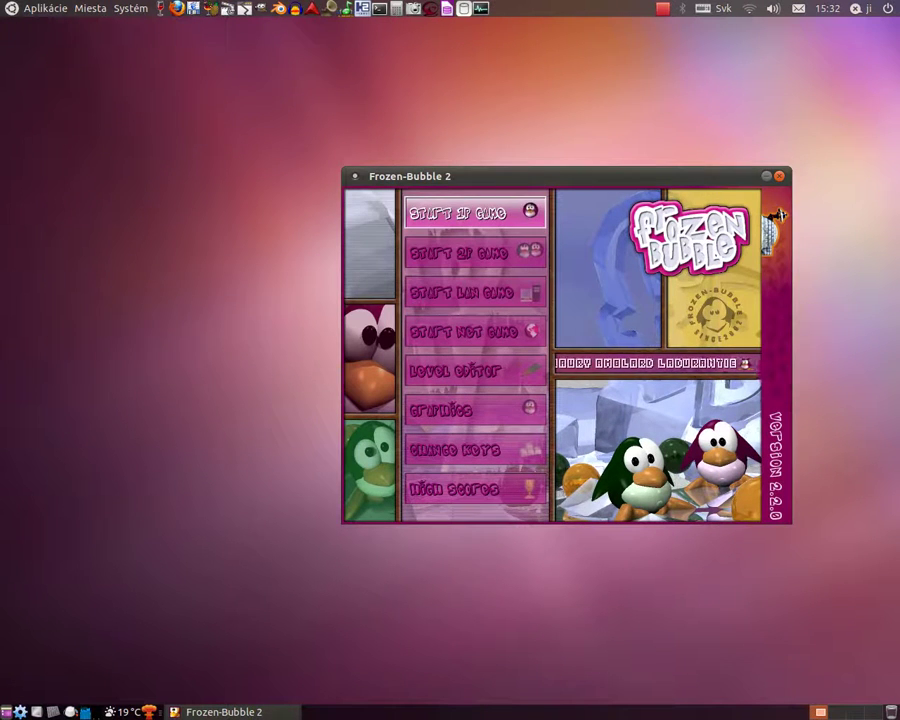
{"action": "key", "text": "Return"}
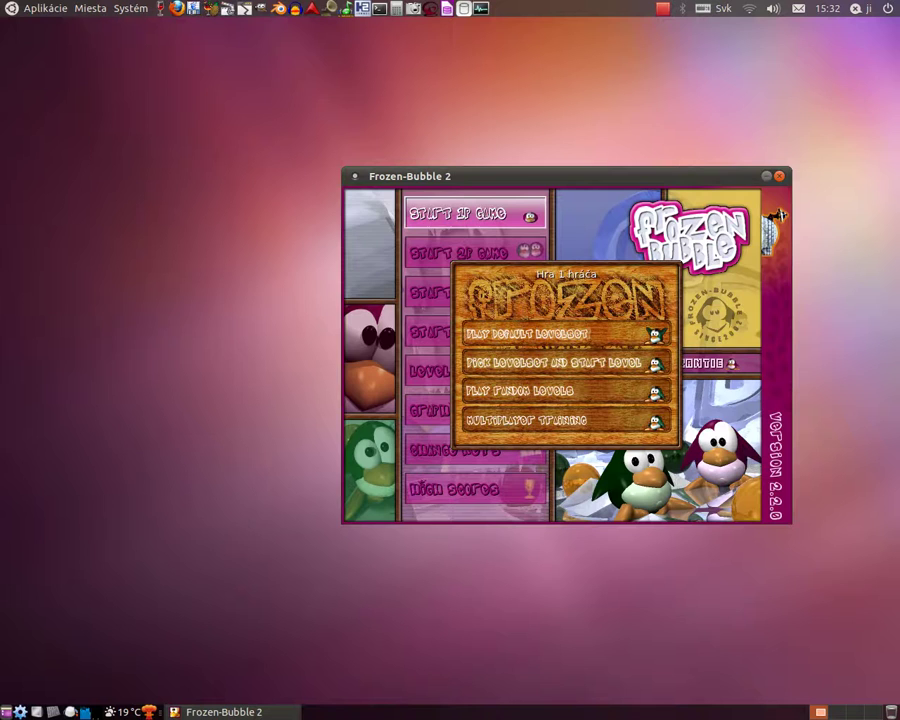
{"action": "key", "text": "Return"}
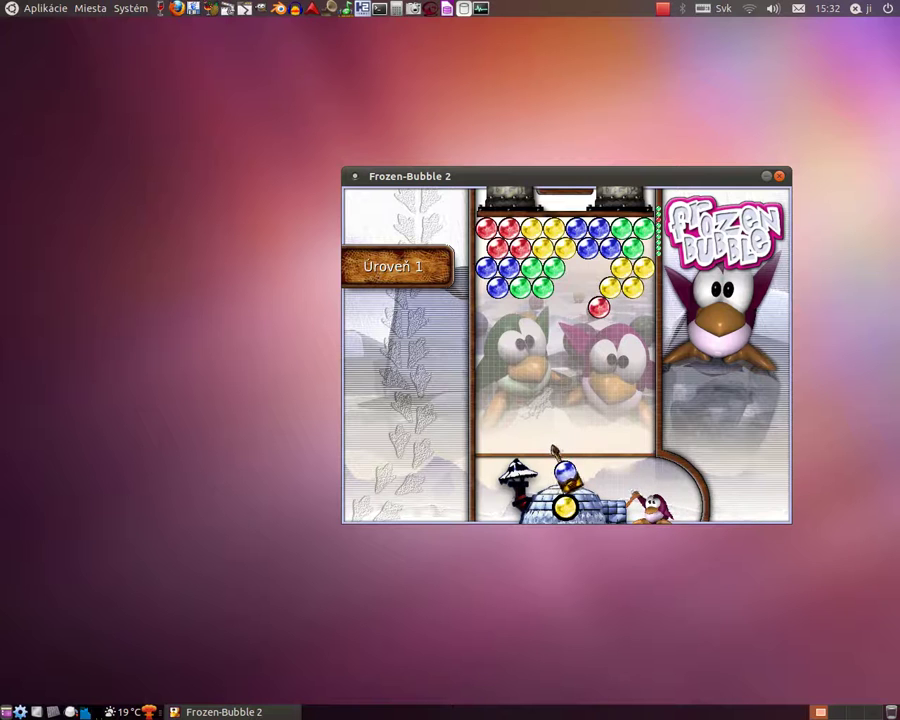
Play level 1 of Frozen-Bubble until the game ends and save the high score under a made-up player name.
{"action": "key", "text": "Right"}
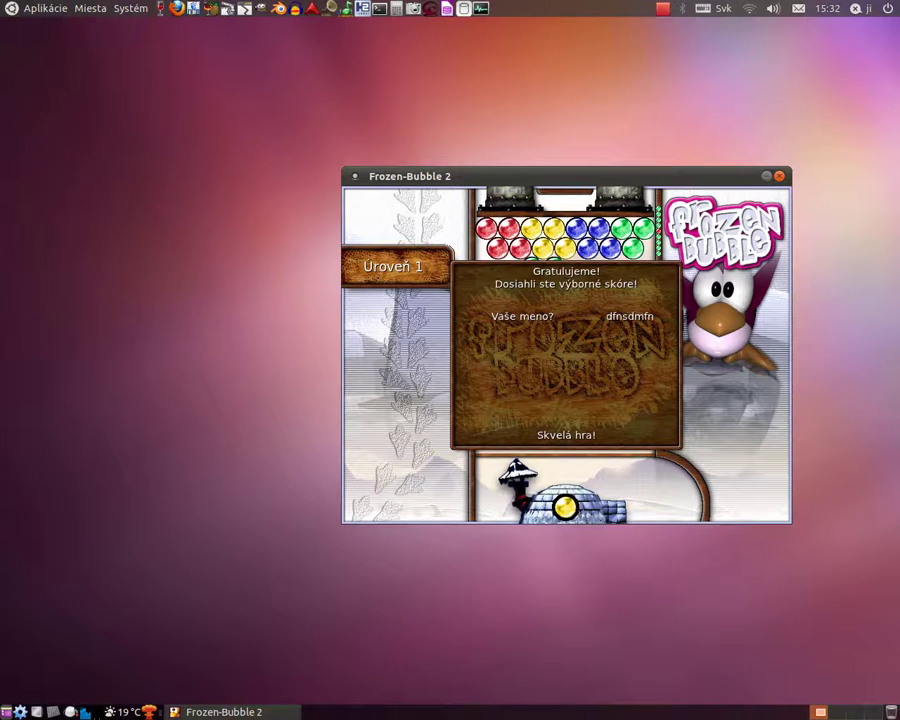
{"action": "key", "text": "Return"}
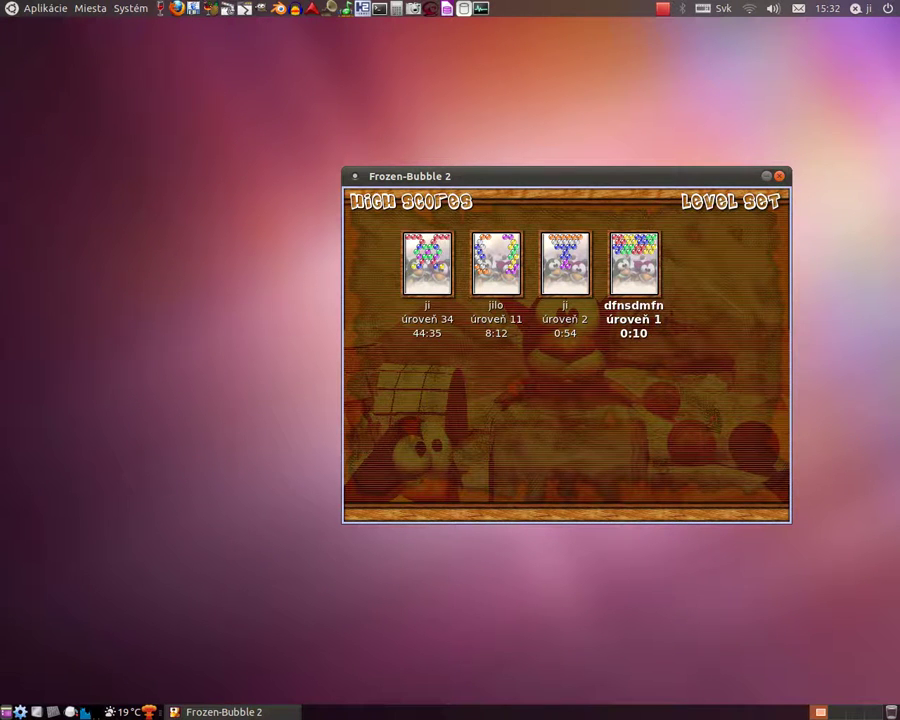
Launch Kobo Deluxe, move the Frozen-Bubble window out of its way, and close Frozen-Bubble.
{"action": "left_click", "coordinate": [46, 9]}
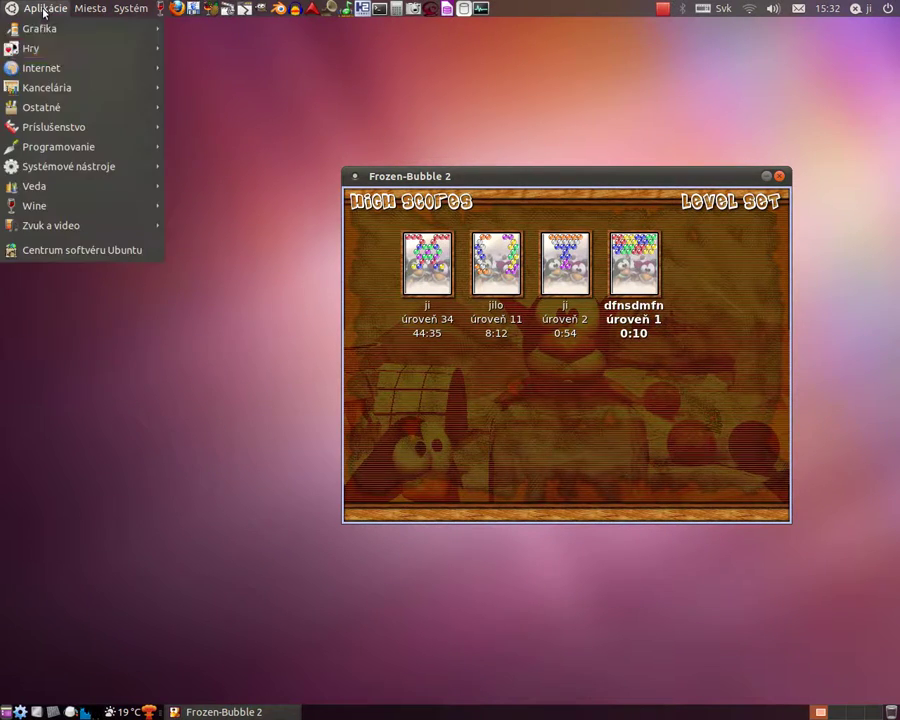
{"action": "mouse_move", "coordinate": [61, 57]}
{"action": "left_click", "coordinate": [236, 150]}
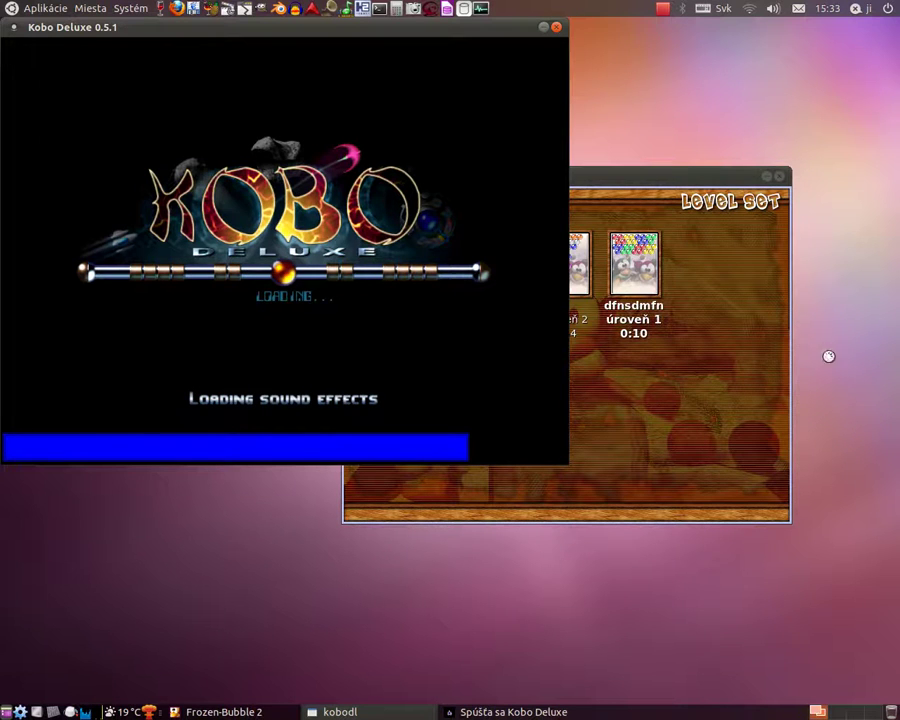
{"action": "left_click", "coordinate": [678, 165]}
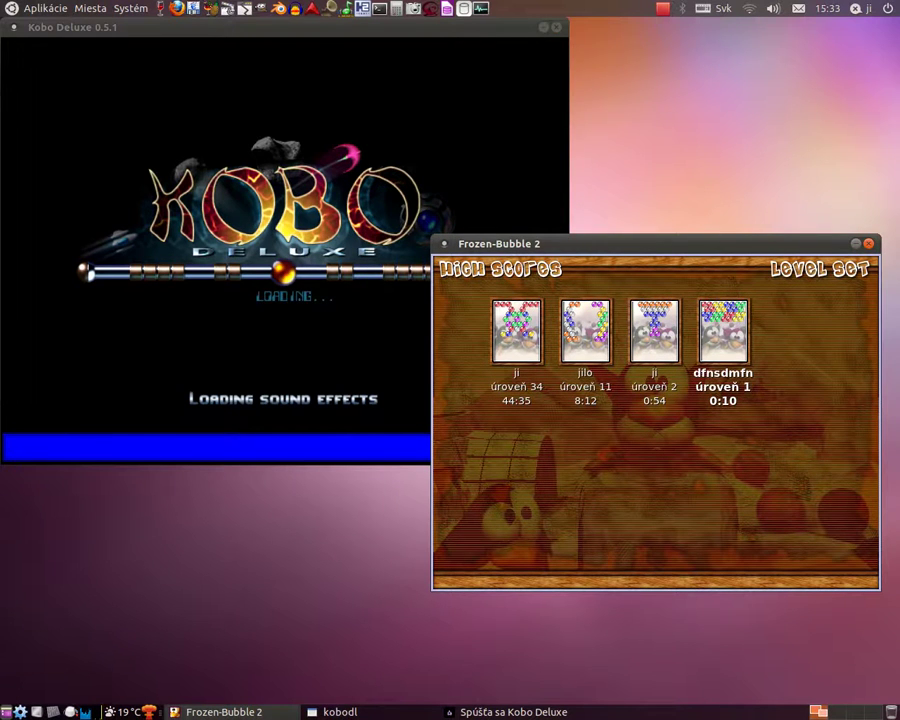
{"action": "left_click", "coordinate": [173, 7]}
{"action": "left_click", "coordinate": [200, 330]}
{"action": "left_click", "coordinate": [528, 395]}
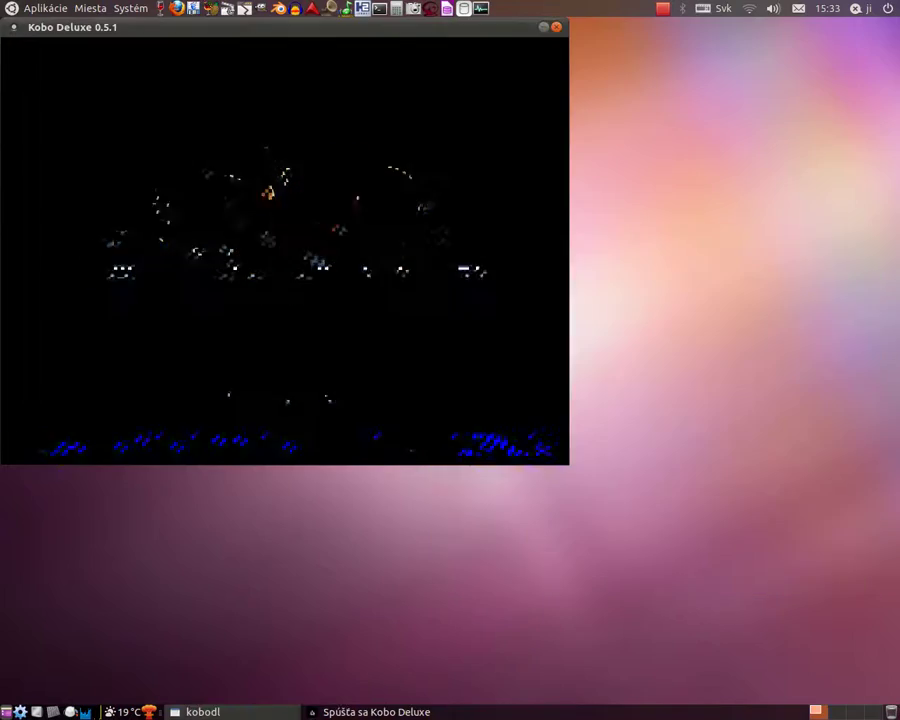
Move the Kobo Deluxe window toward the desktop's centre and start a game at stage 8 with the existing player.
{"action": "left_click_drag", "start_coordinate": [422, 28], "coordinate": [690, 211]}
{"action": "key", "text": "Return"}
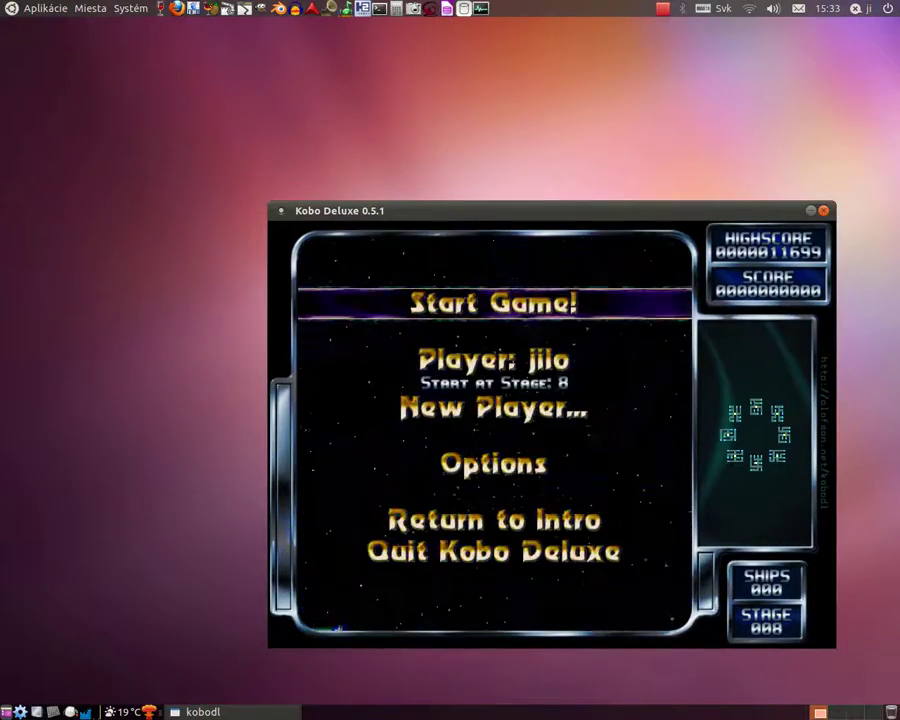
{"action": "key", "text": "Return"}
{"action": "key", "text": "Return"}
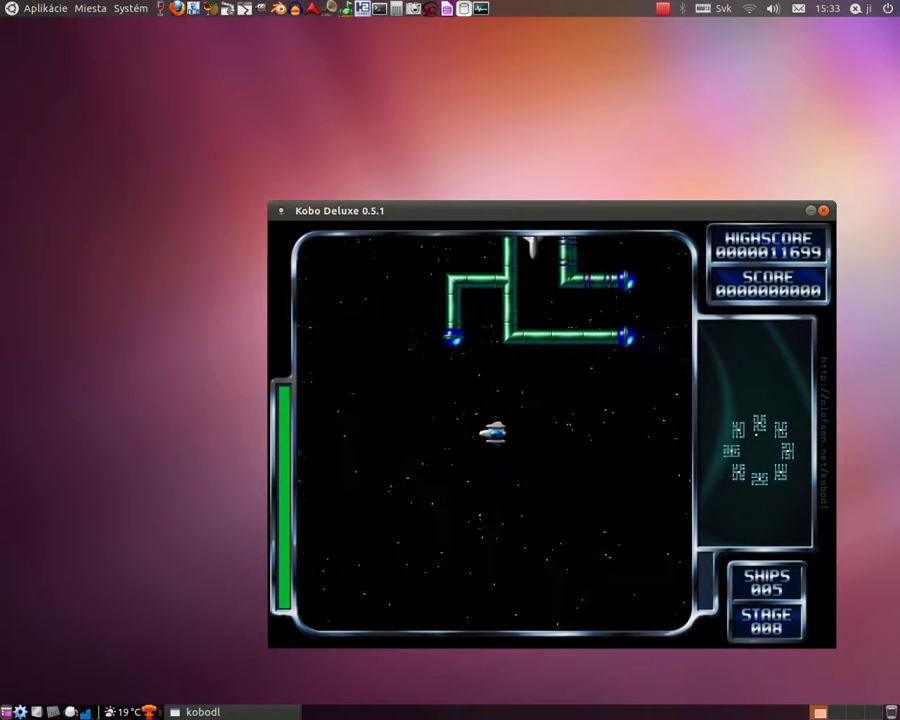
Fly the ship around the enemy bases in Kobo Deluxe stage 8, shooting at the attacking craft.
{"action": "key", "text": "Up"}
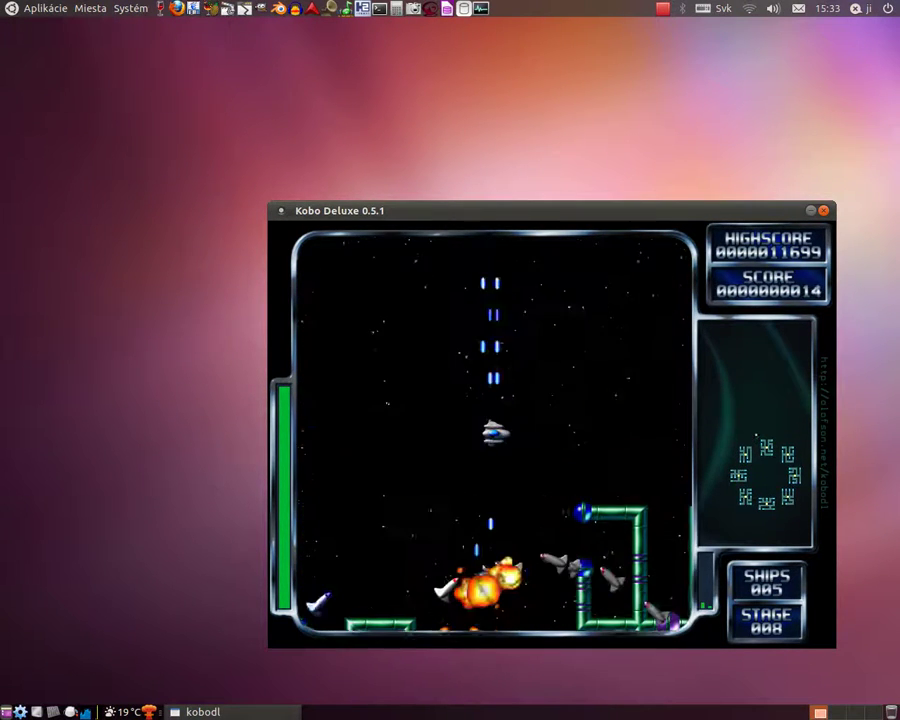
{"action": "key", "text": "Up"}
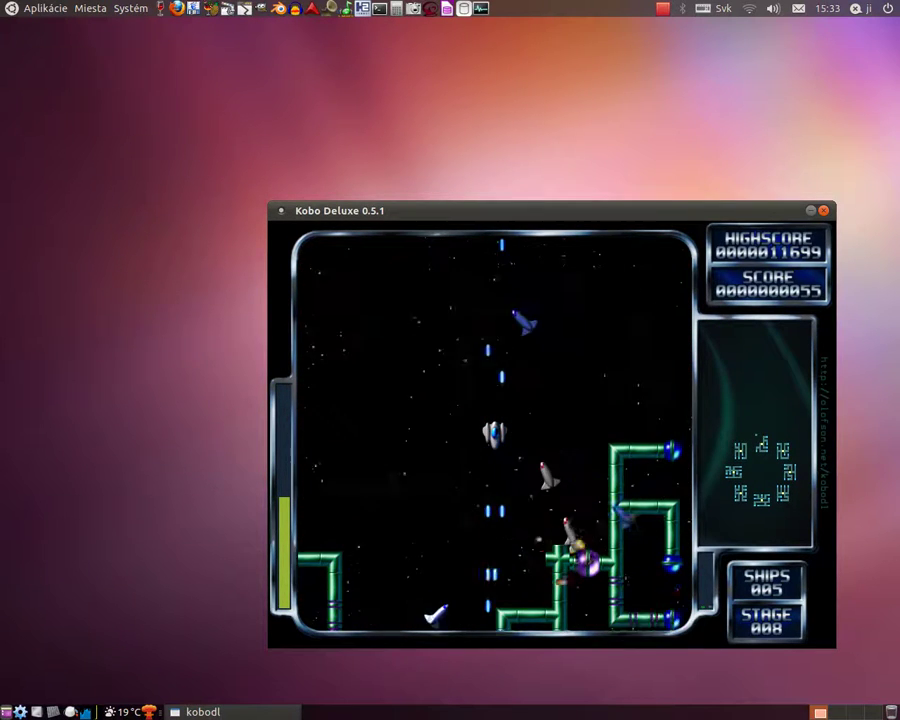
{"action": "key", "text": "Left"}
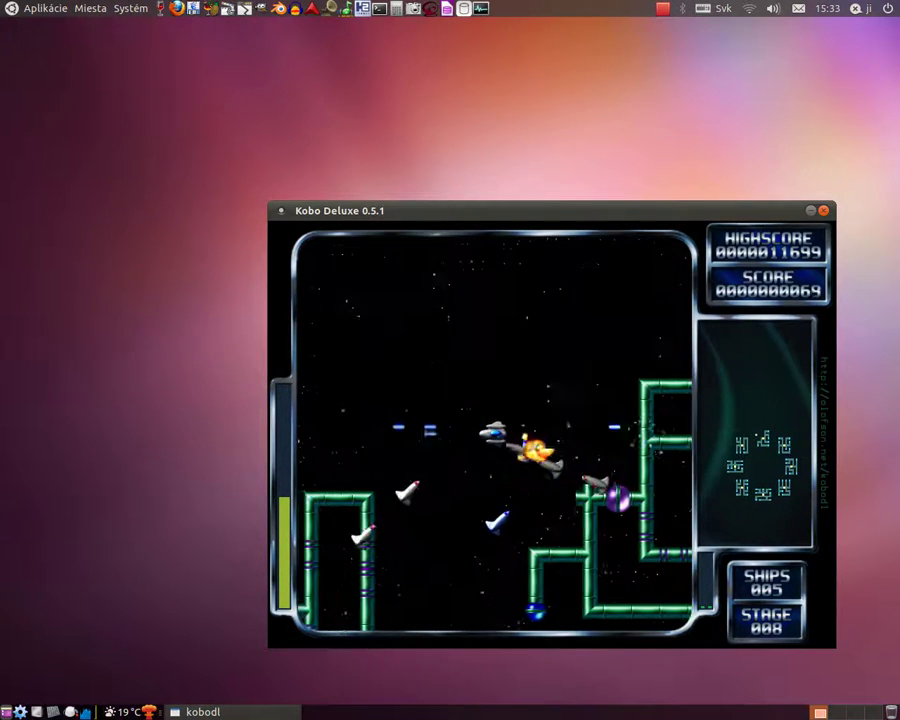
{"action": "key", "text": "Up"}
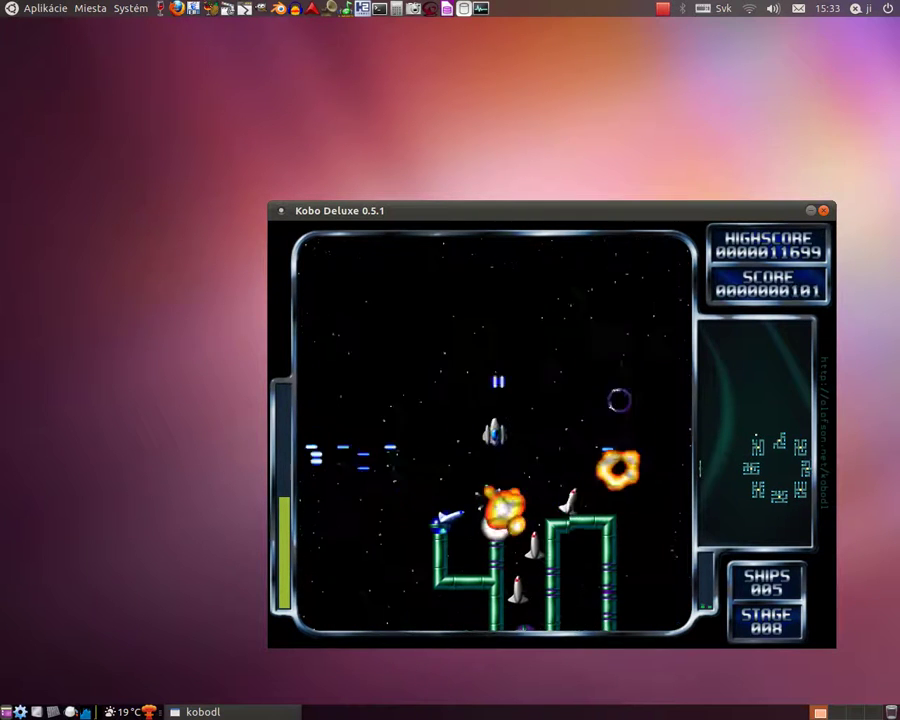
{"action": "key", "text": "Up"}
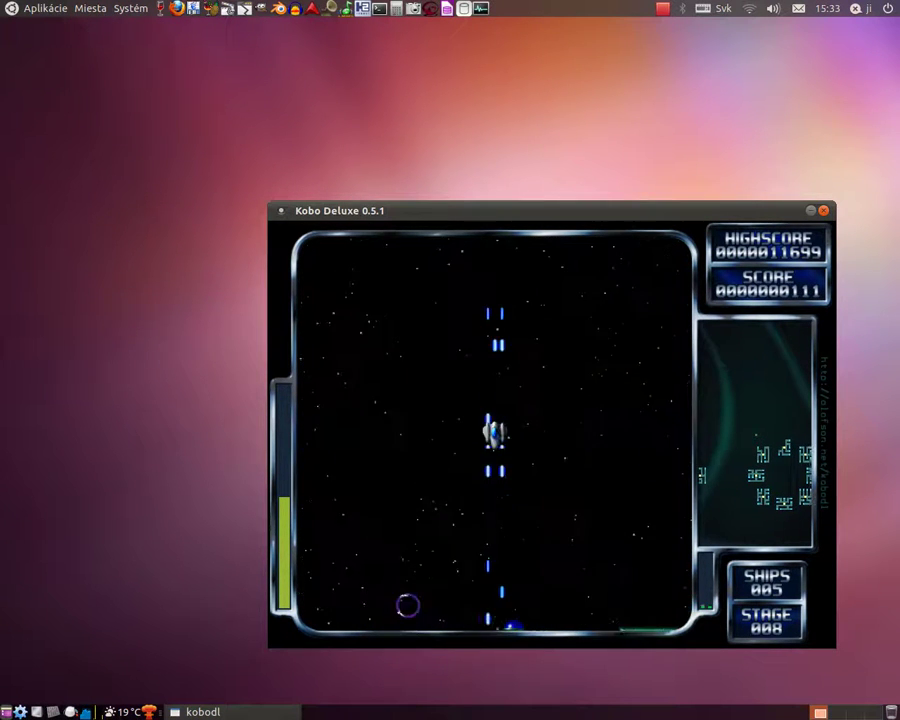
{"action": "key", "text": "Left"}
Pause the Kobo Deluxe game and quit the program.
{"action": "key", "text": "Escape"}
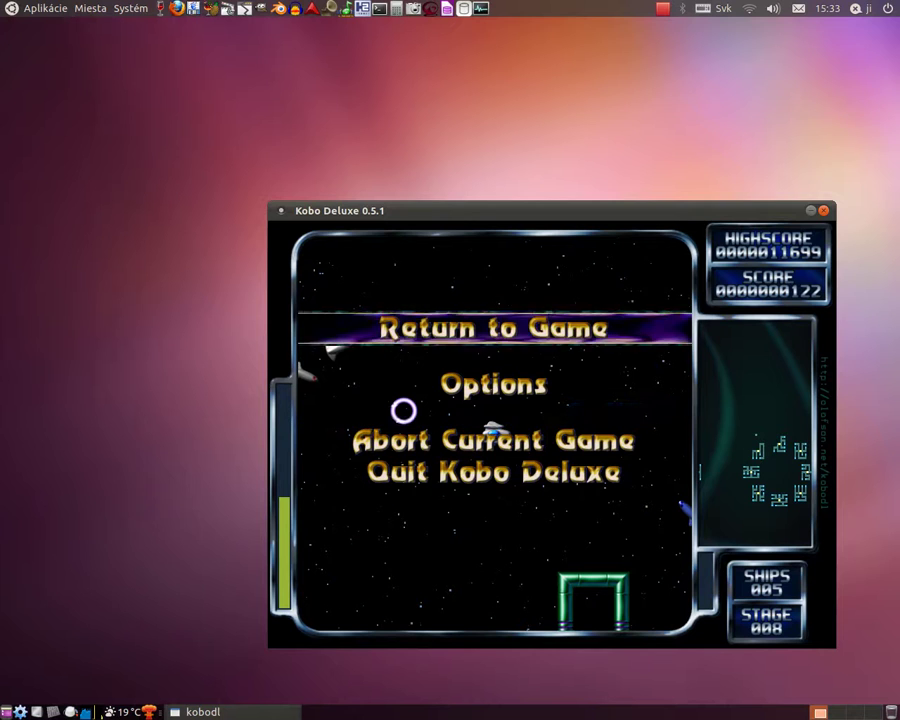
{"action": "key", "text": "Up"}
{"action": "key", "text": "Return"}
{"action": "key", "text": "Up"}
{"action": "key", "text": "Return"}
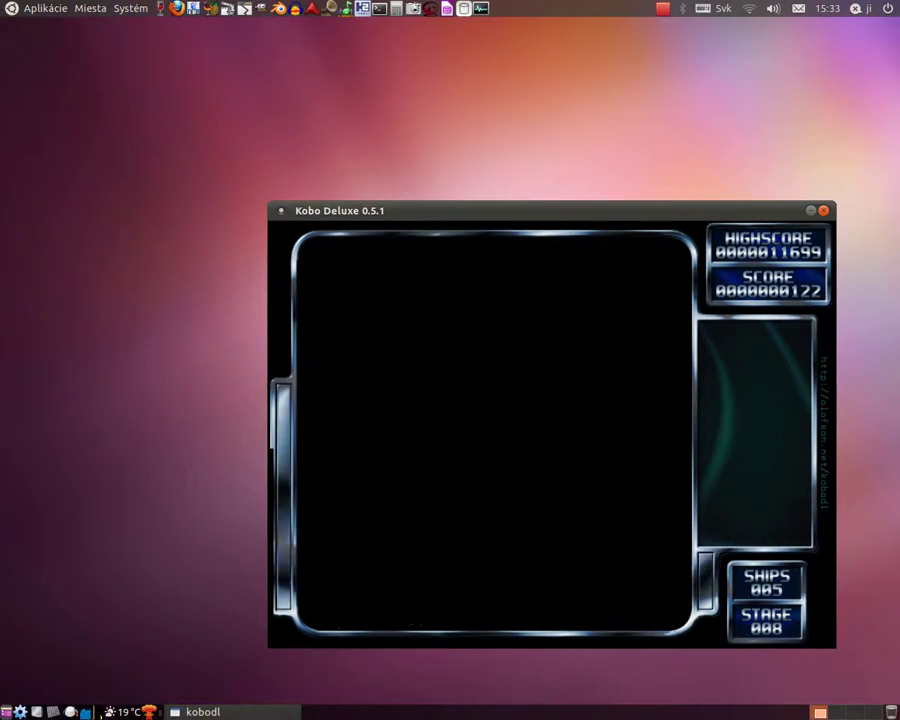
Launch the fighter-jet flight game and start the First Test campaign mission with the GL-16 Falcon and air-air missile pack.
{"action": "left_click", "coordinate": [45, 8]}
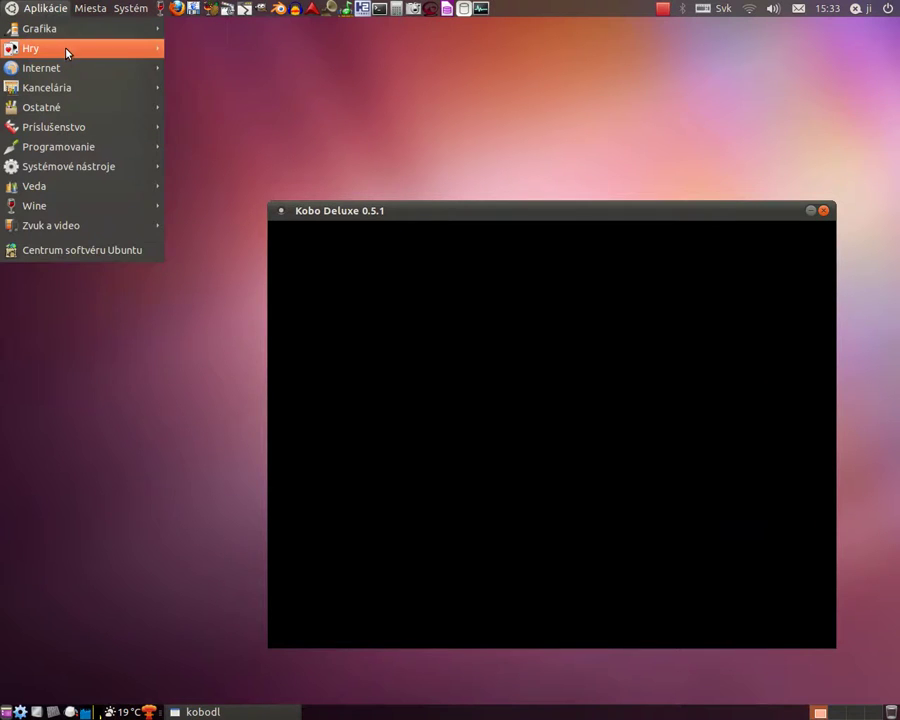
{"action": "mouse_move", "coordinate": [66, 50]}
{"action": "left_click", "coordinate": [252, 130]}
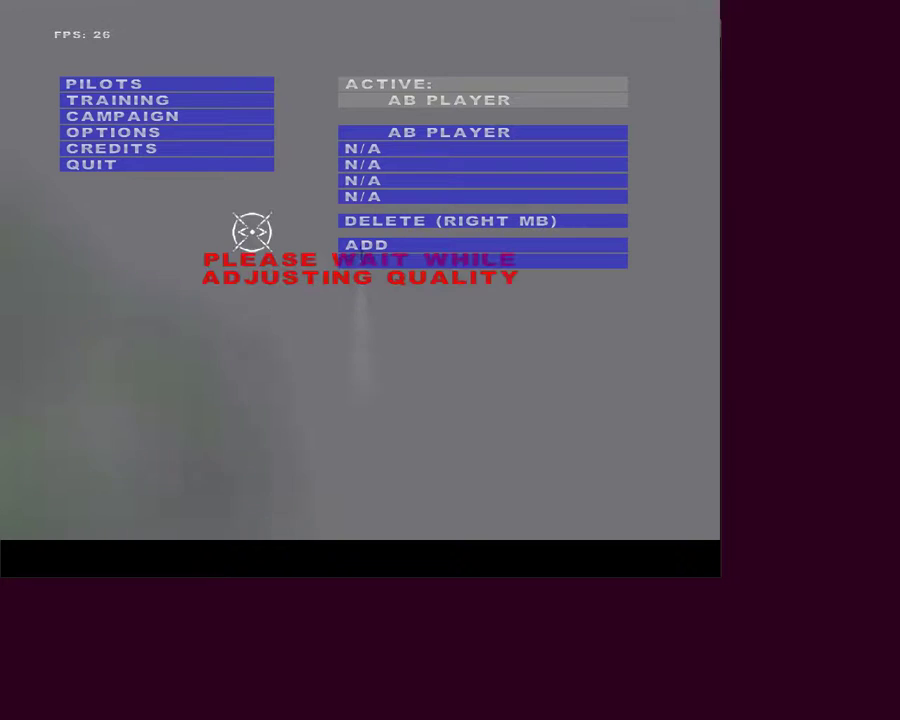
{"action": "left_click", "coordinate": [145, 115]}
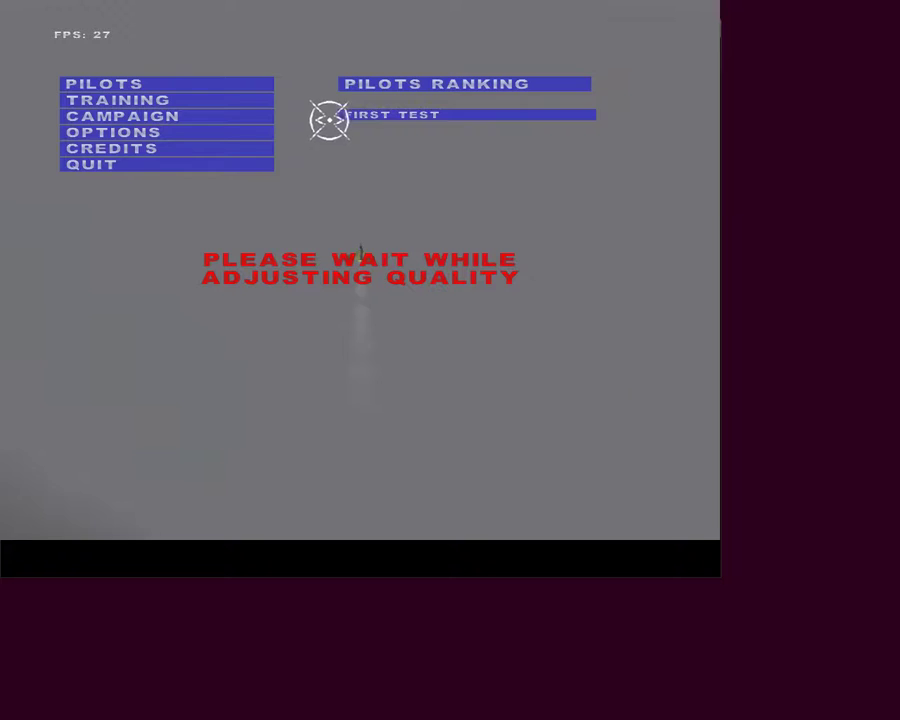
{"action": "left_click", "coordinate": [345, 116]}
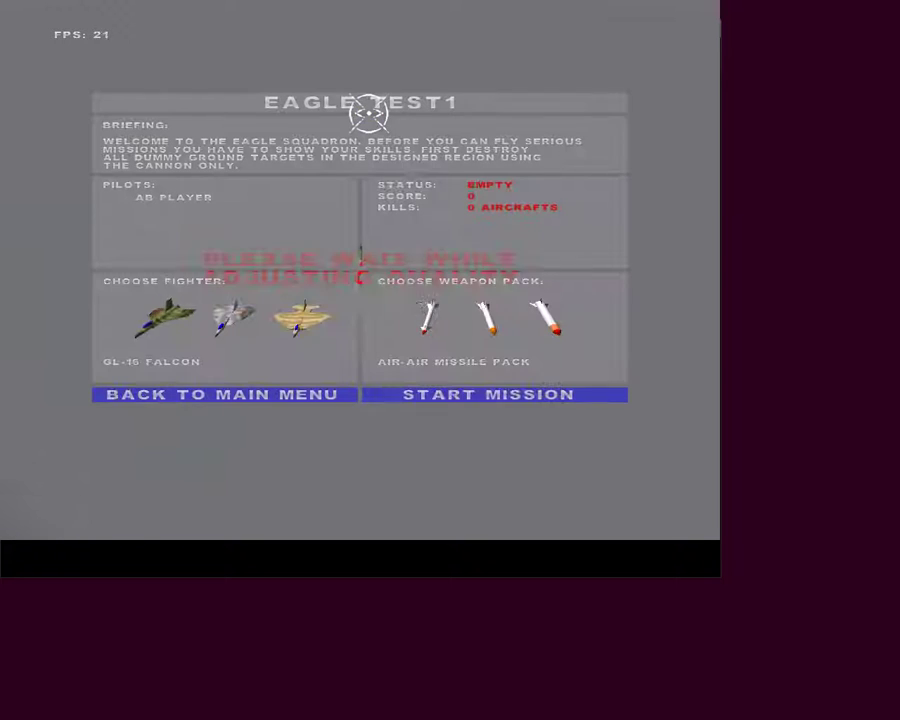
{"action": "left_click", "coordinate": [420, 393]}
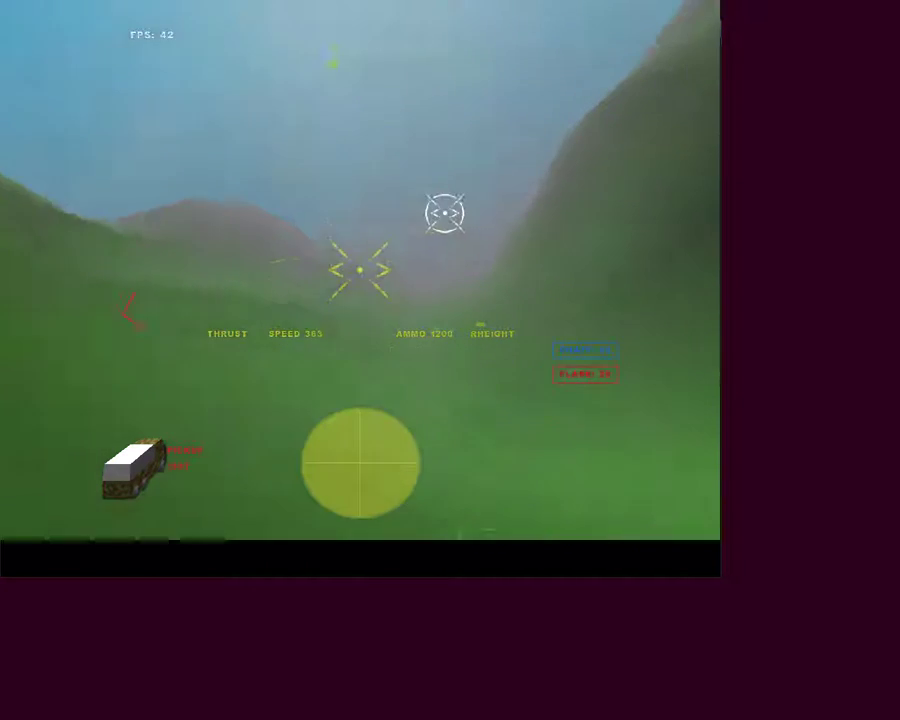
Pause the mission and set the video options to quality 5, resolution 800*600 and fullscreen off.
{"action": "key", "text": "Escape"}
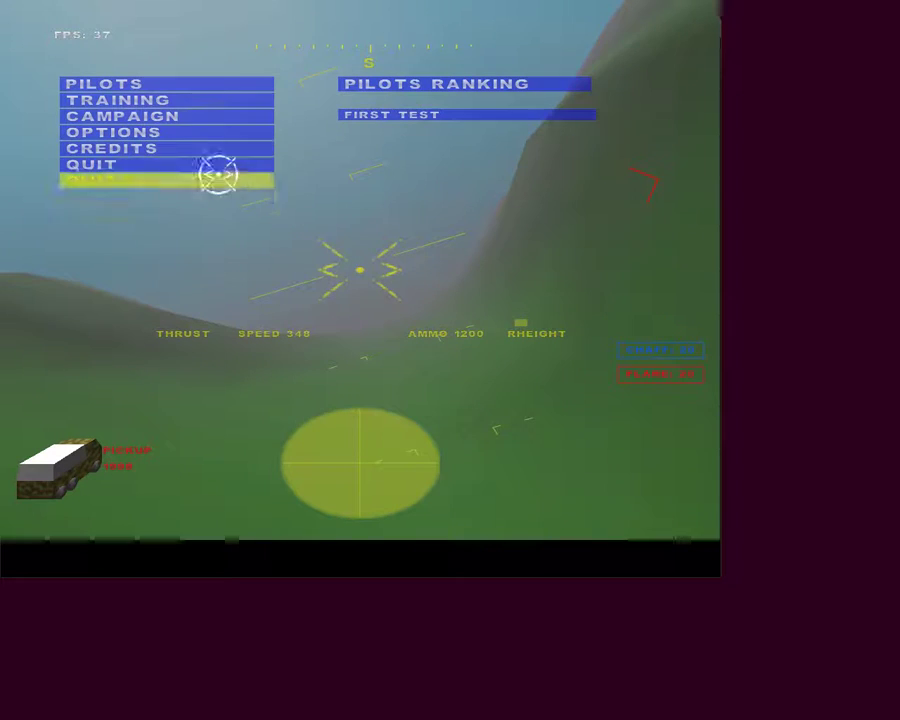
{"action": "left_click", "coordinate": [176, 133]}
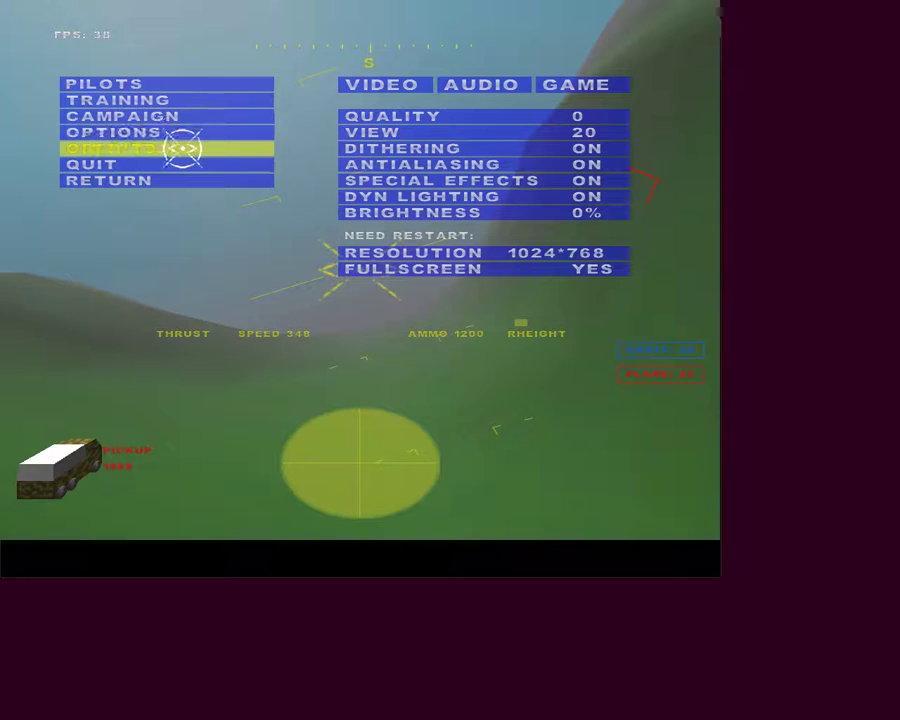
{"action": "left_click", "coordinate": [374, 114]}
{"action": "left_click", "coordinate": [374, 116]}
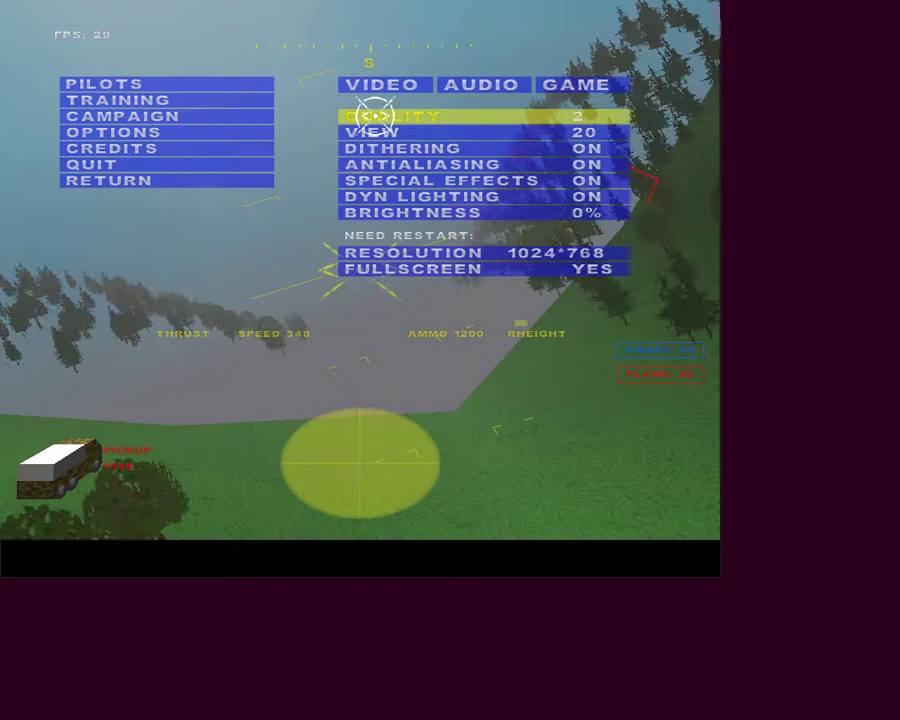
{"action": "left_click", "coordinate": [374, 116]}
{"action": "left_click", "coordinate": [374, 116]}
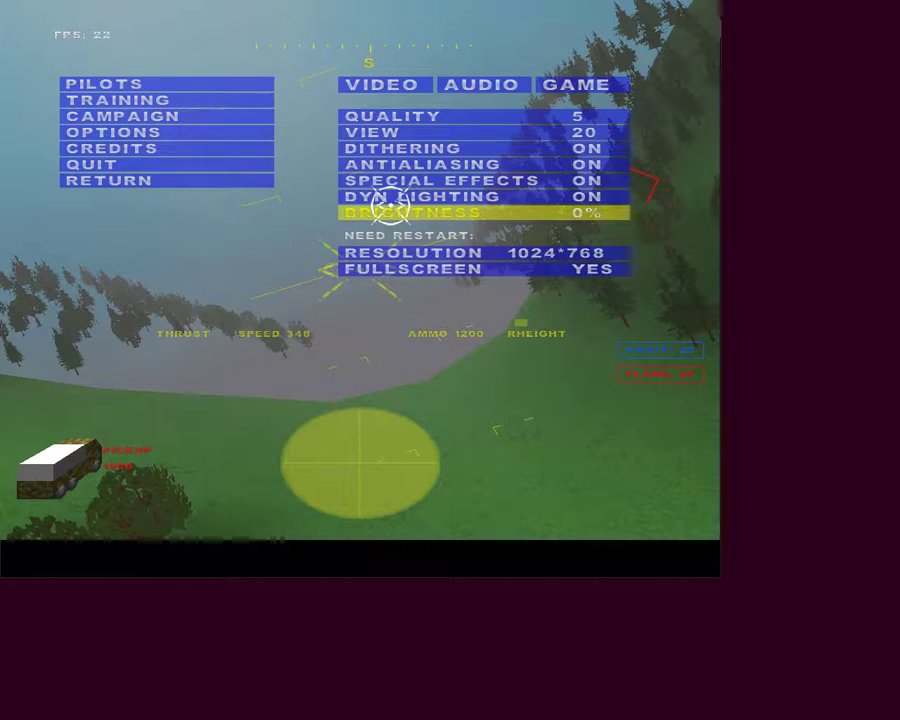
{"action": "left_click", "coordinate": [398, 253]}
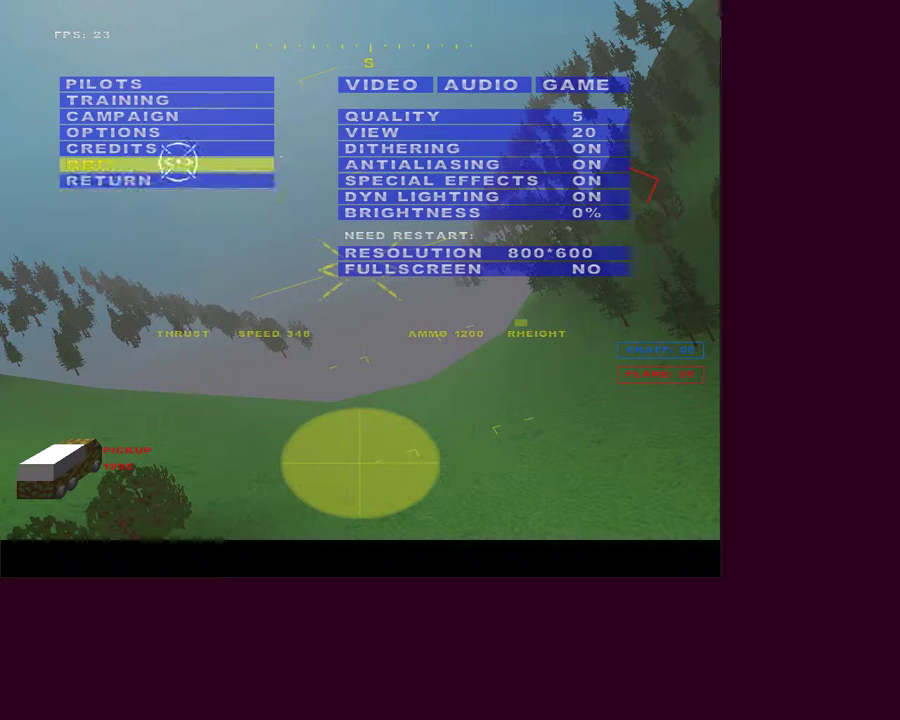
Start the Tutorial: Fighter training mission with the GL-16 Falcon and air-air missile pack.
{"action": "left_click", "coordinate": [137, 99]}
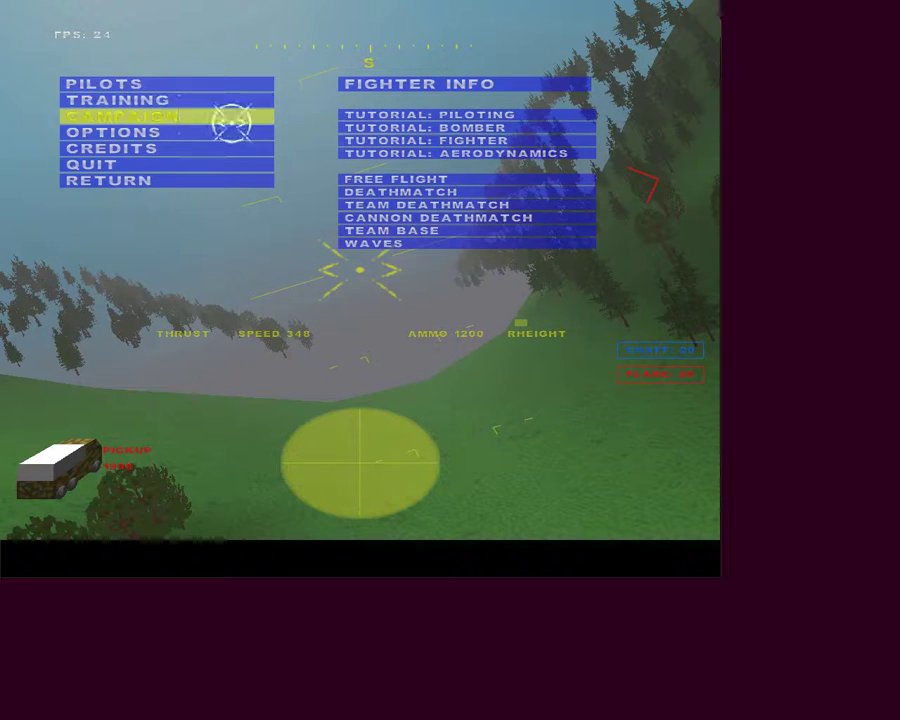
{"action": "left_click", "coordinate": [356, 142]}
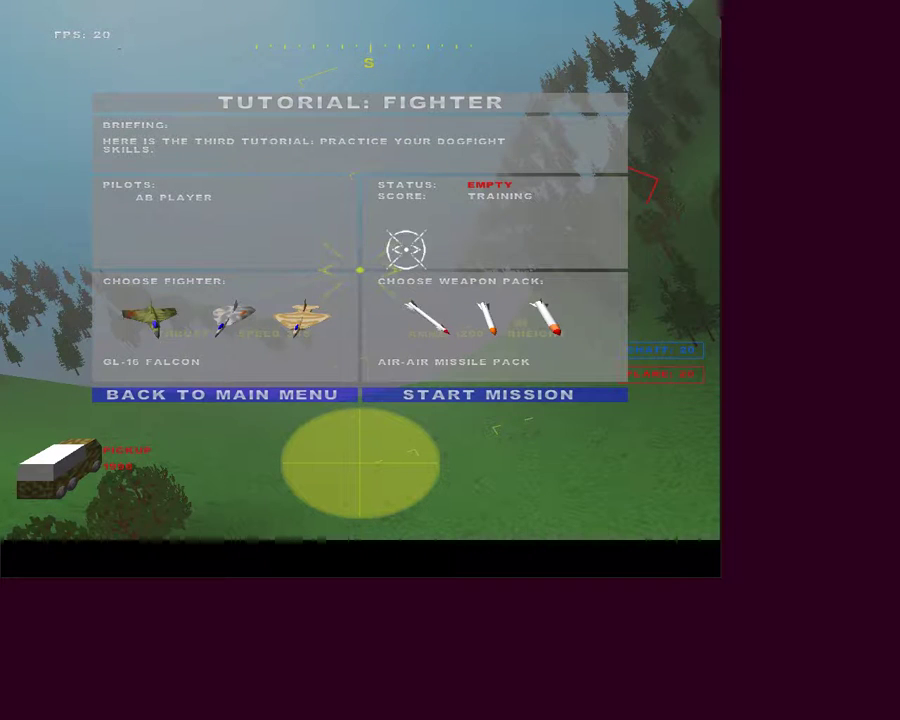
{"action": "left_click", "coordinate": [430, 393]}
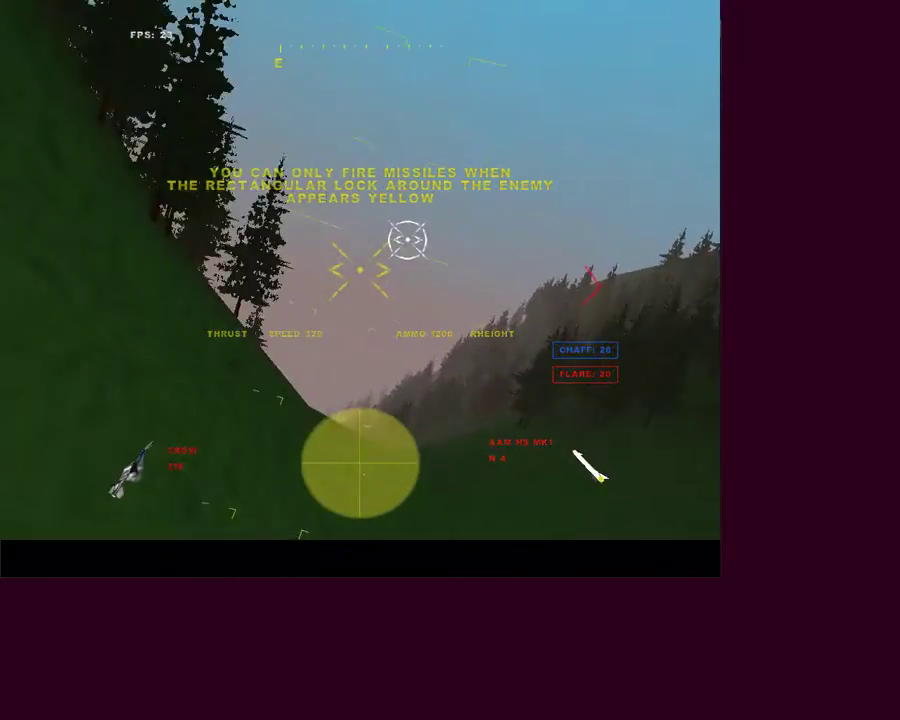
Leave the fighter tutorial and quit the flight game, confirming the exit.
{"action": "key", "text": "Escape"}
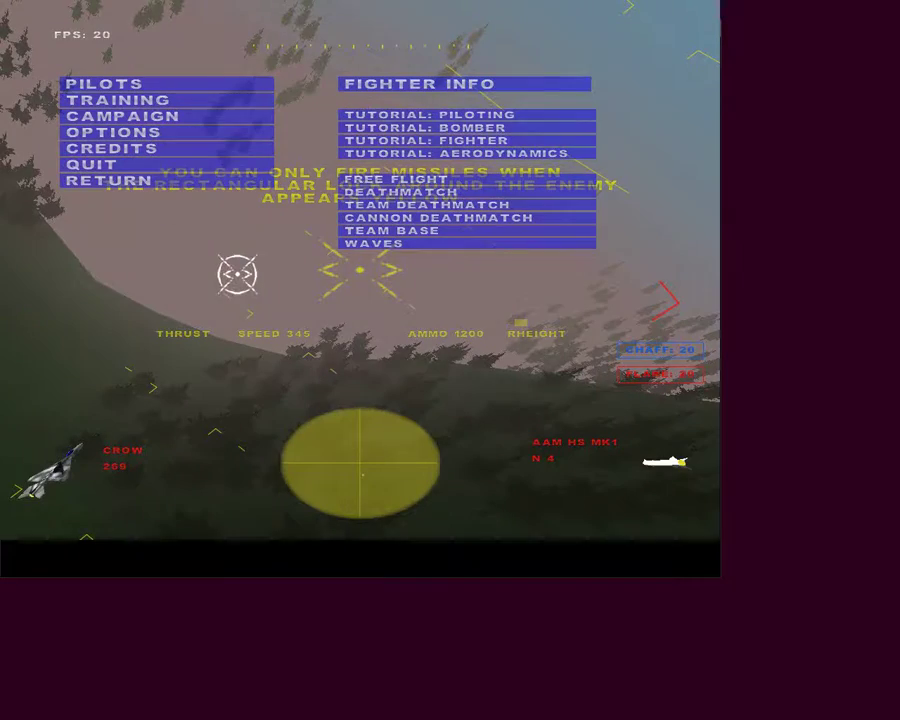
{"action": "left_click", "coordinate": [115, 164]}
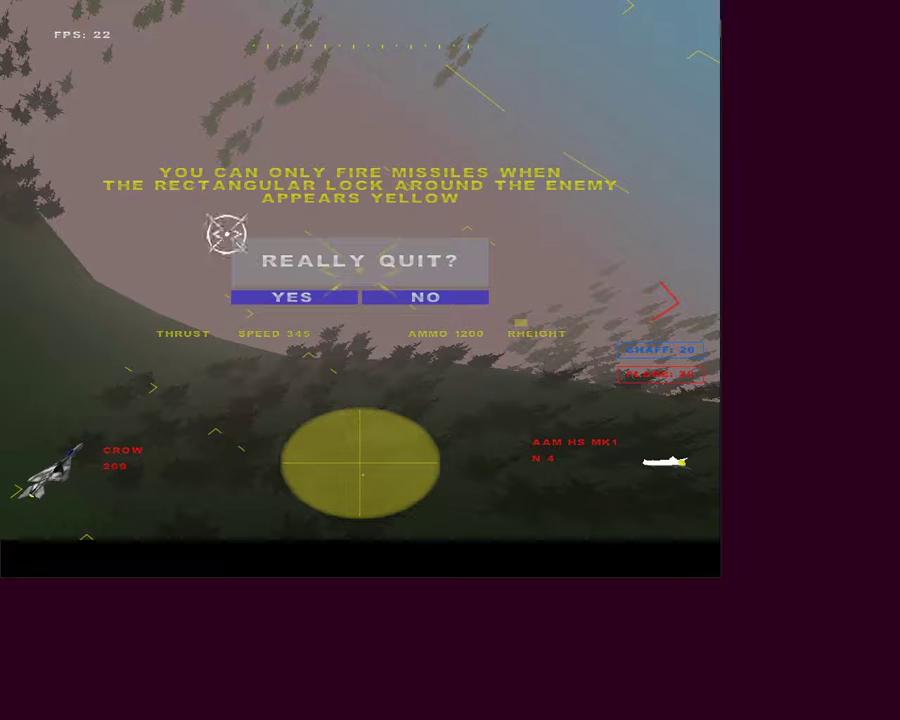
{"action": "left_click", "coordinate": [277, 293]}
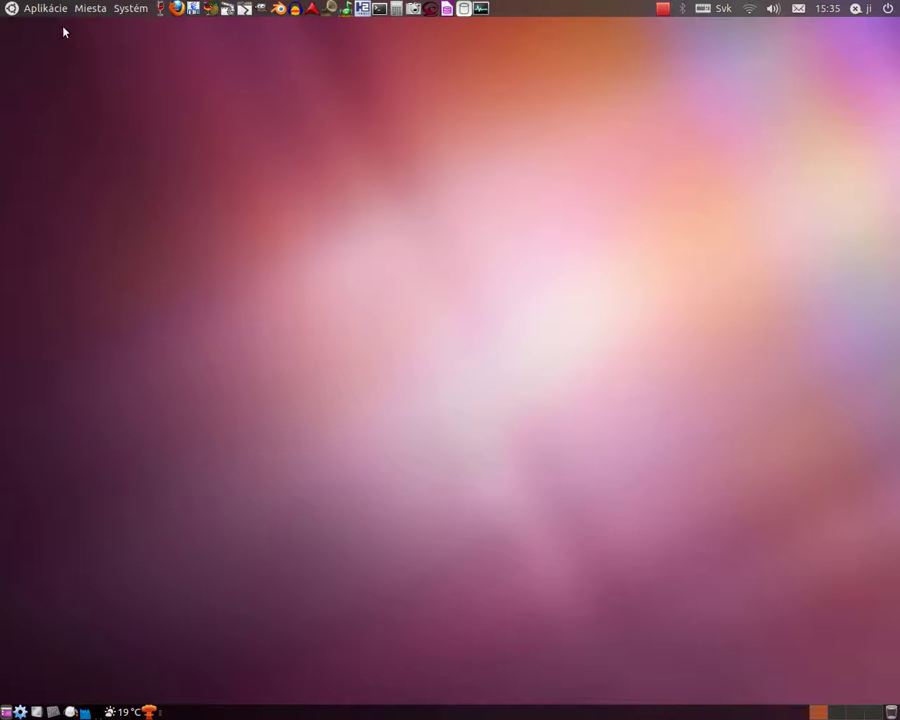
Look through the installed application categories and launch Stellarium from the science group.
{"action": "left_click", "coordinate": [46, 9]}
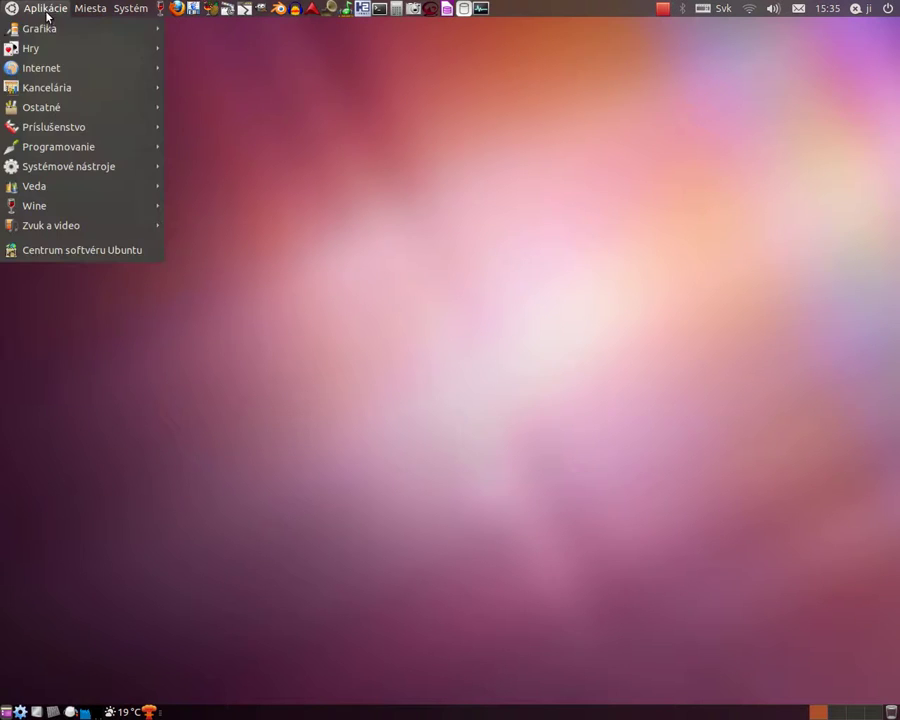
{"action": "mouse_move", "coordinate": [106, 114]}
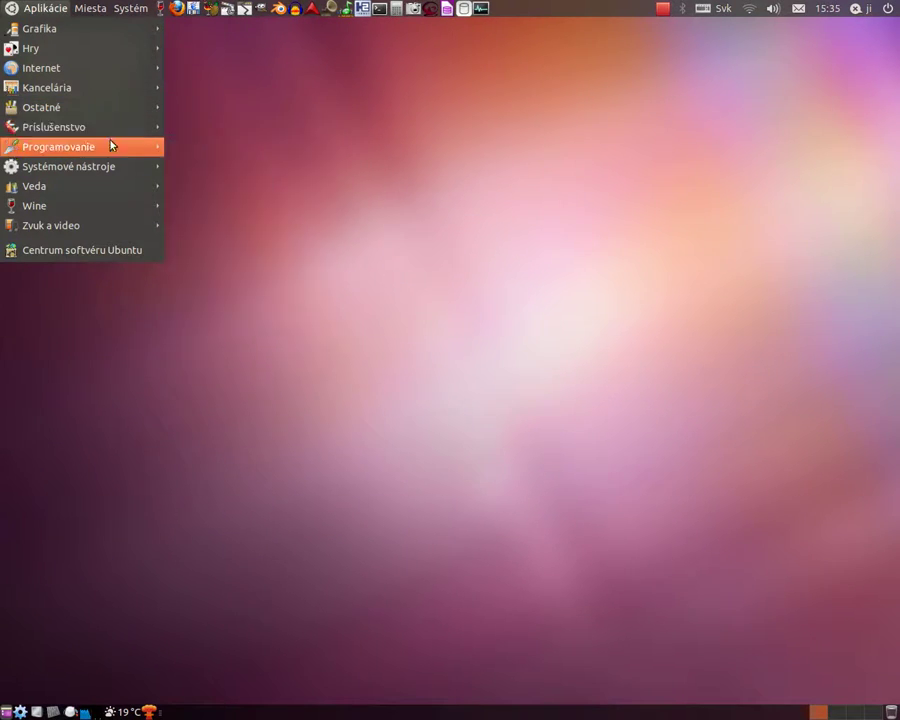
{"action": "mouse_move", "coordinate": [116, 152]}
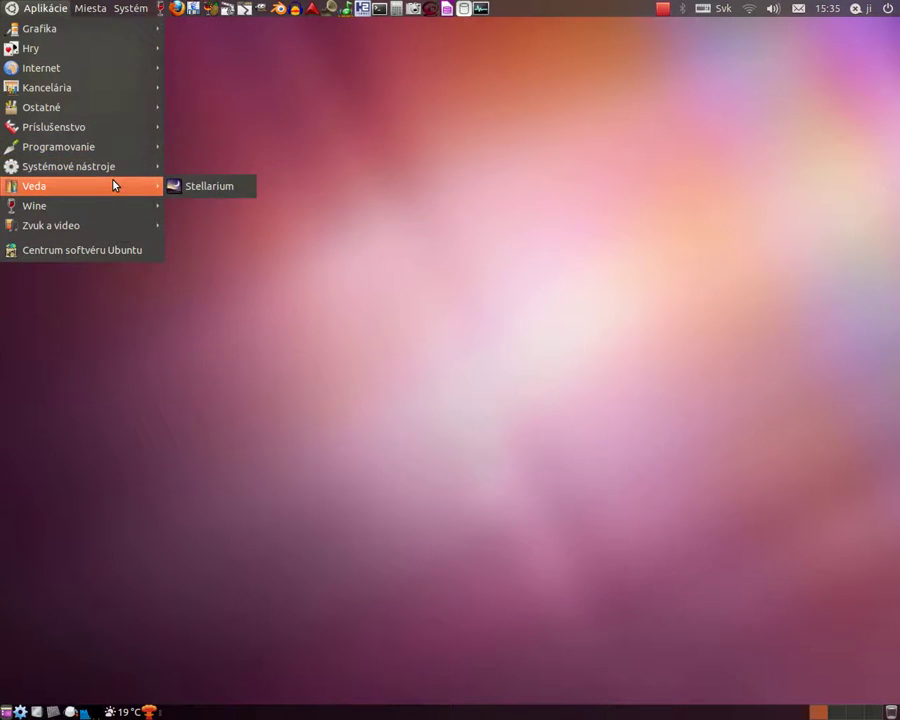
{"action": "left_click", "coordinate": [202, 188]}
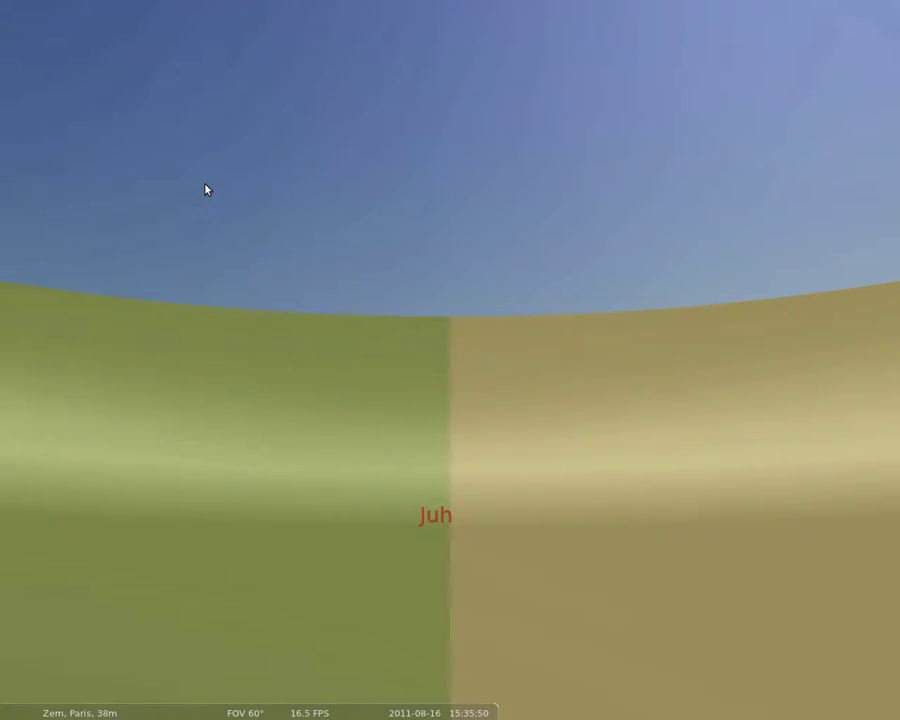
Tilt the Stellarium view up toward the southern sky and turn off the ground and the atmosphere.
{"action": "left_click_drag", "start_coordinate": [370, 317], "coordinate": [565, 431]}
{"action": "left_click_drag", "start_coordinate": [583, 432], "coordinate": [265, 415]}
{"action": "mouse_move", "coordinate": [271, 714]}
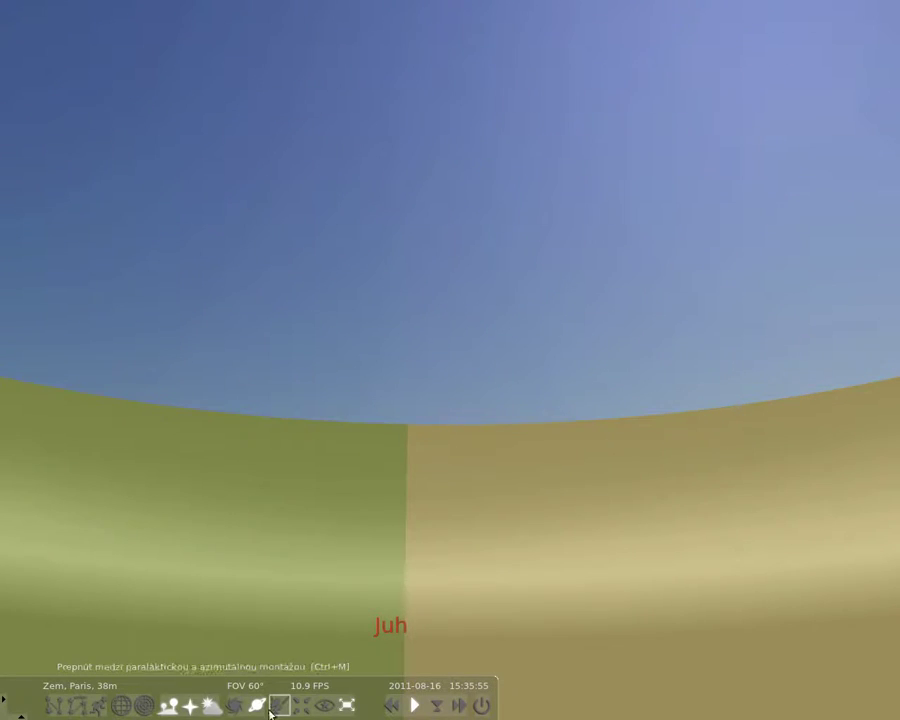
{"action": "left_click", "coordinate": [170, 707]}
{"action": "left_click", "coordinate": [213, 707]}
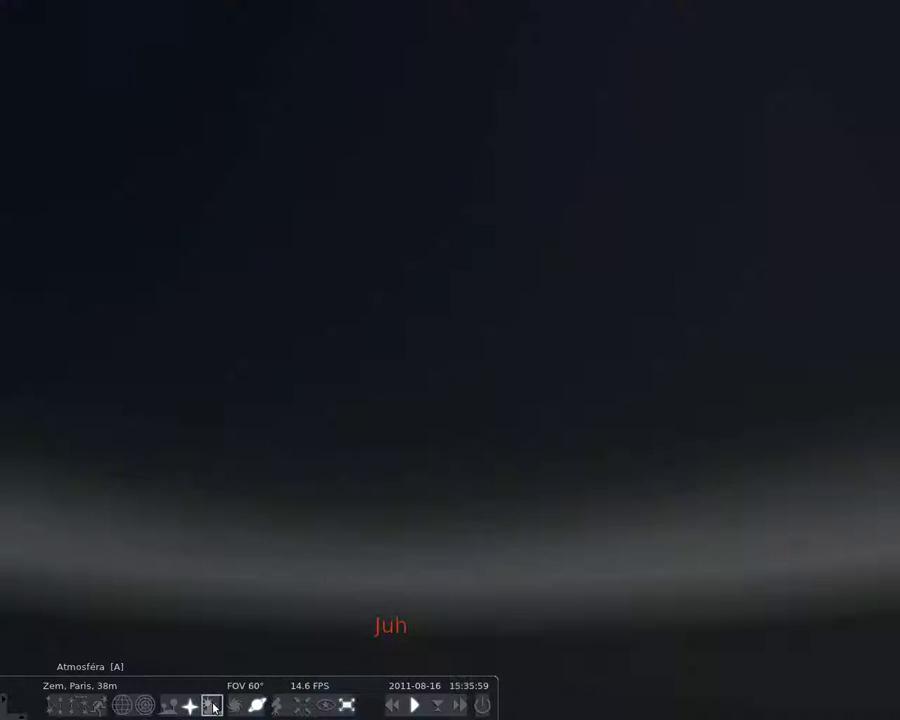
Turn on the constellation art, constellation lines and constellation names in the sky view.
{"action": "left_click", "coordinate": [100, 707]}
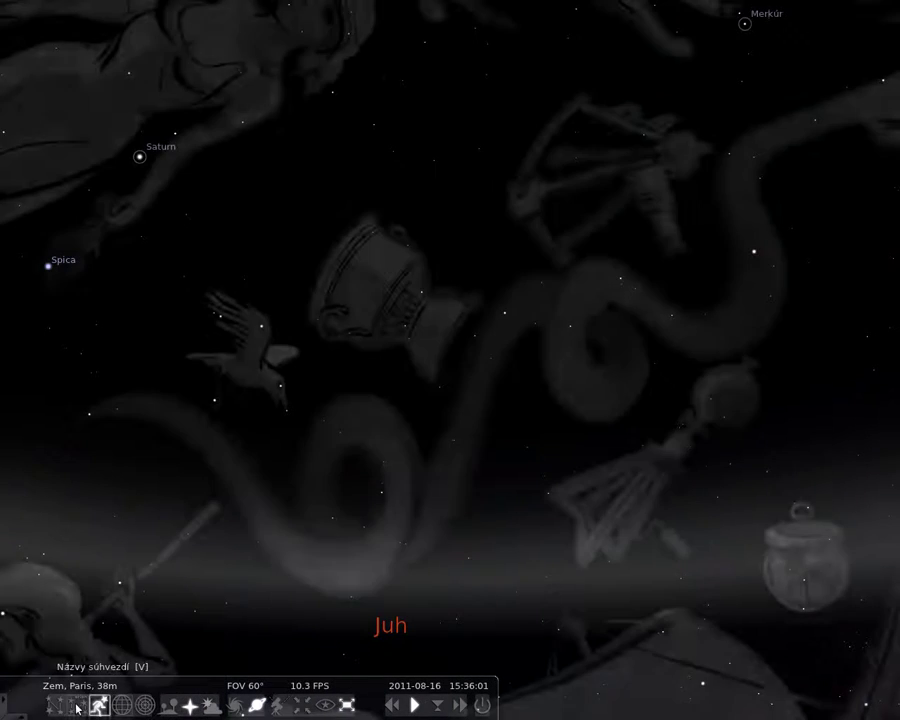
{"action": "left_click", "coordinate": [55, 707]}
Try the equatorial and azimuthal grids over the southern sky and turn both off again.
{"action": "left_click", "coordinate": [122, 707]}
{"action": "left_click_drag", "start_coordinate": [507, 494], "coordinate": [376, 488]}
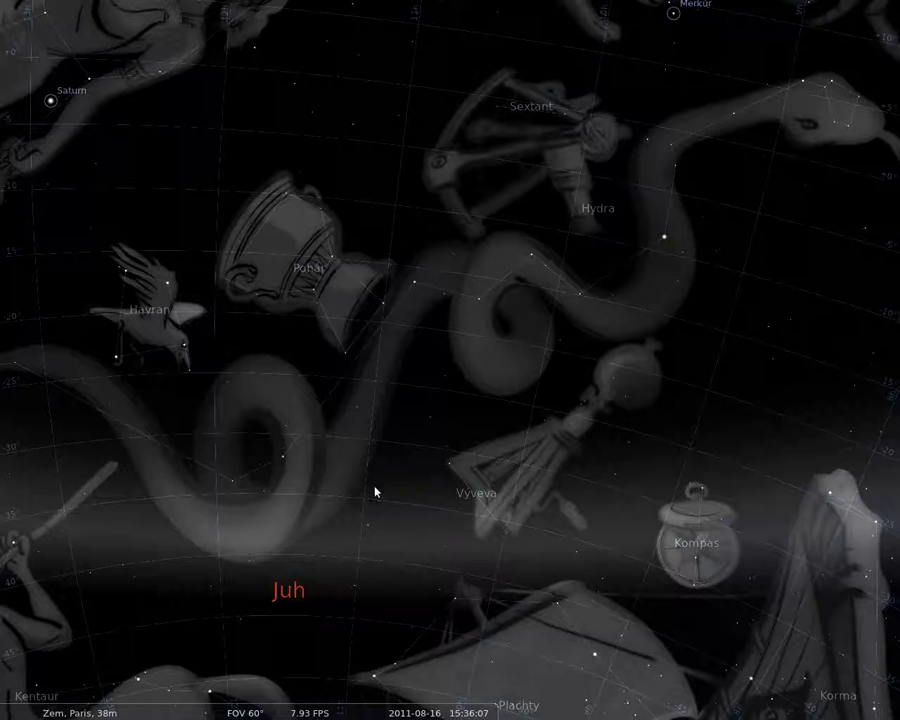
{"action": "left_click", "coordinate": [145, 707]}
{"action": "left_click", "coordinate": [122, 707]}
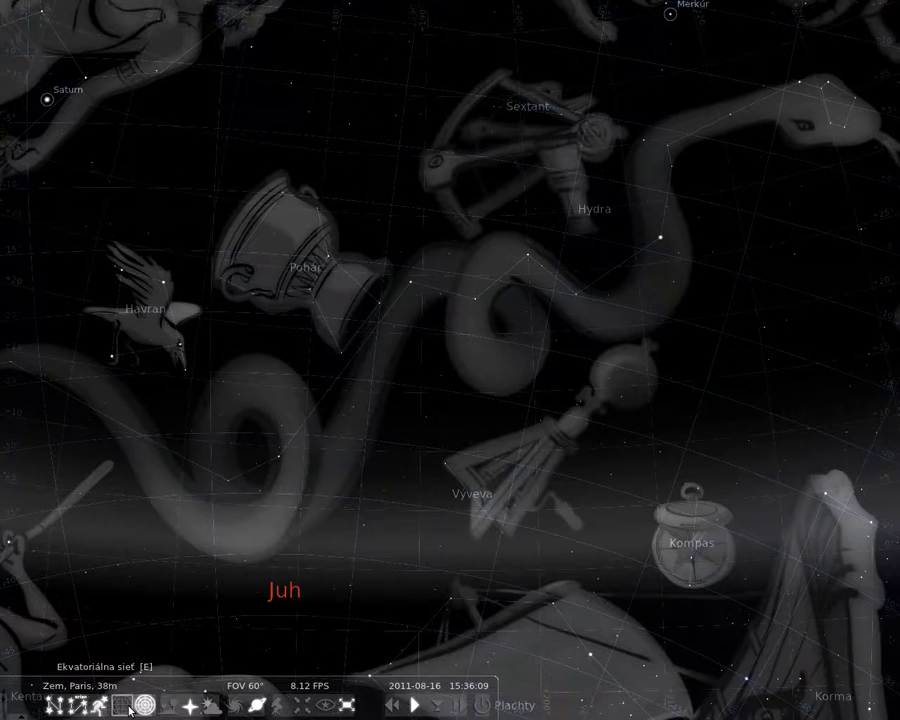
{"action": "left_click", "coordinate": [143, 707]}
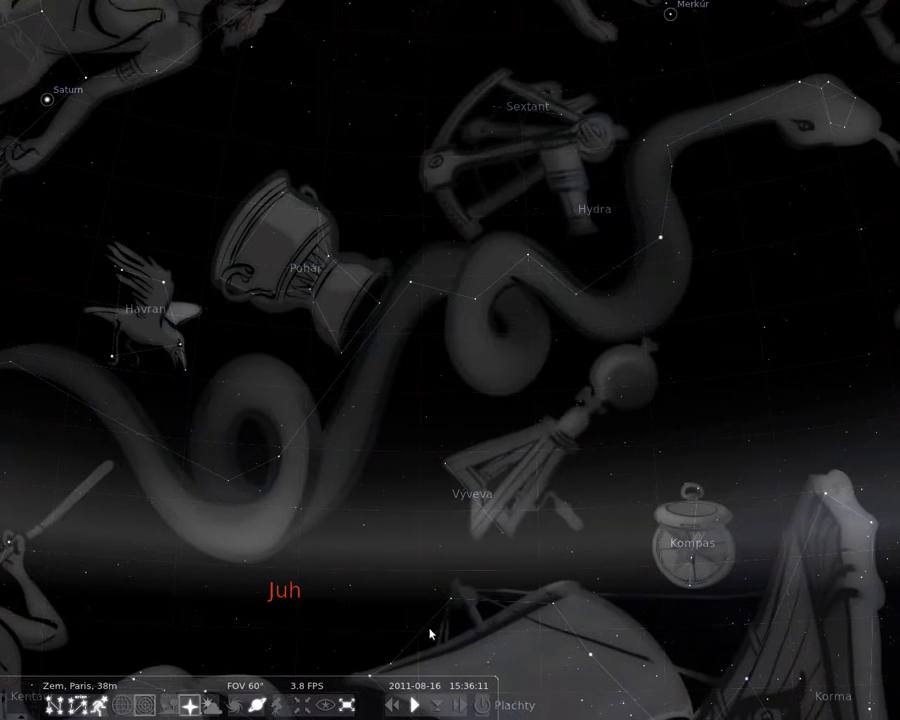
Bring the Sun and neighbouring Venus into a close-up view.
{"action": "left_click_drag", "start_coordinate": [531, 440], "coordinate": [325, 607]}
{"action": "left_click_drag", "start_coordinate": [537, 293], "coordinate": [508, 376]}
{"action": "scroll", "coordinate": [525, 304], "scroll_direction": "up", "scroll_amount": 5}
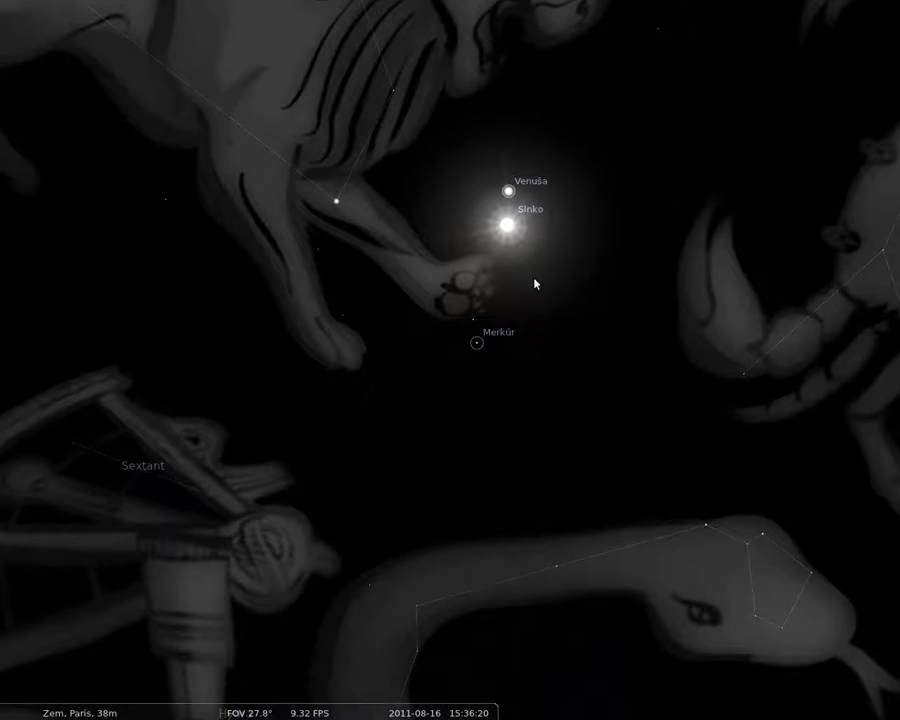
{"action": "left_click_drag", "start_coordinate": [534, 282], "coordinate": [494, 386]}
{"action": "scroll", "coordinate": [476, 400], "scroll_direction": "up", "scroll_amount": 6}
{"action": "scroll", "coordinate": [514, 379], "scroll_direction": "up", "scroll_amount": 4}
{"action": "scroll", "coordinate": [560, 428], "scroll_direction": "up", "scroll_amount": 2}
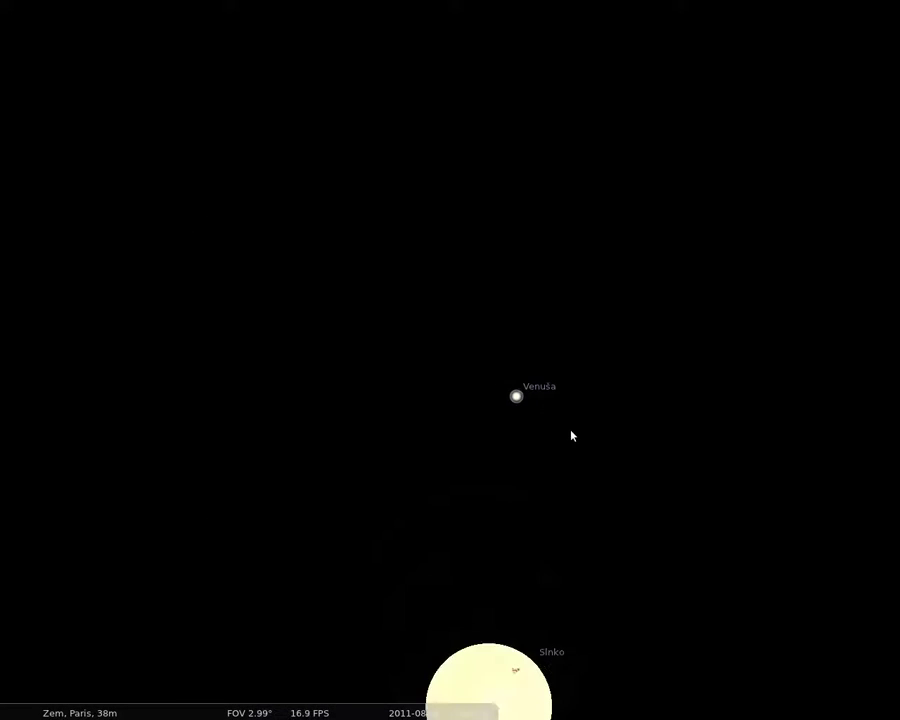
Select Venus, zoom in until its disc fills the view, and zoom back out to the constellations.
{"action": "left_click_drag", "start_coordinate": [600, 438], "coordinate": [476, 416]}
{"action": "scroll", "coordinate": [477, 416], "scroll_direction": "up", "scroll_amount": 5}
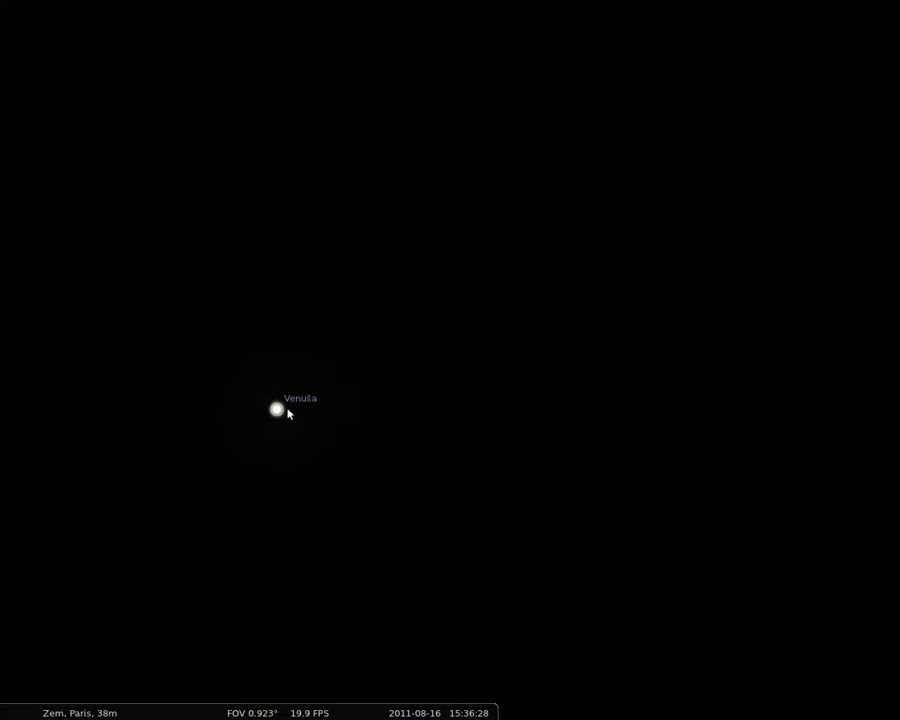
{"action": "left_click", "coordinate": [281, 412]}
{"action": "key", "text": "slash"}
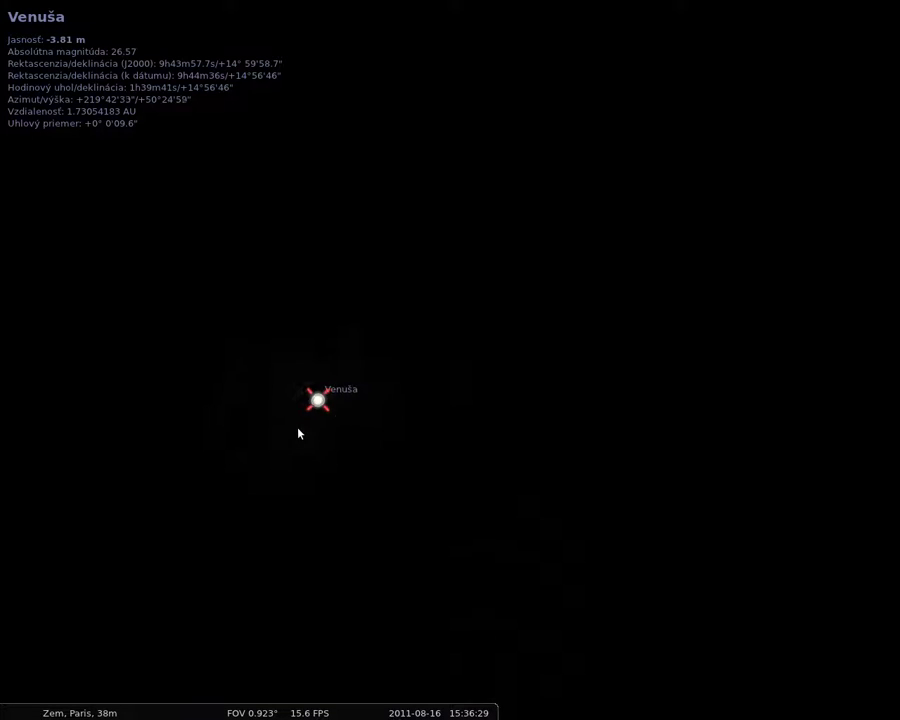
{"action": "key", "text": "slash"}
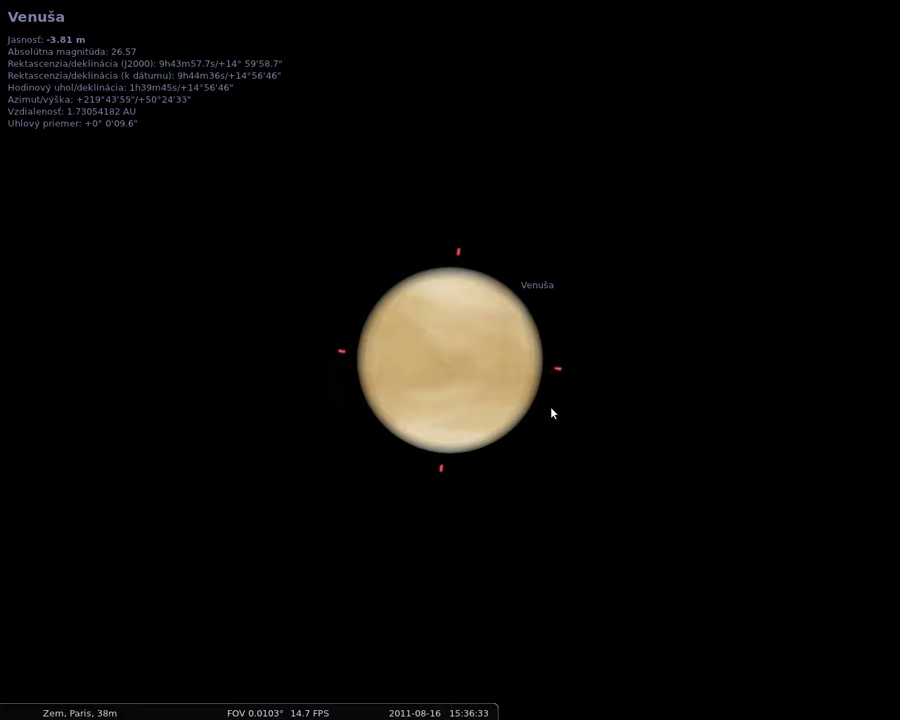
{"action": "scroll", "coordinate": [553, 412], "scroll_direction": "up", "scroll_amount": 1}
{"action": "key", "text": "backslash"}
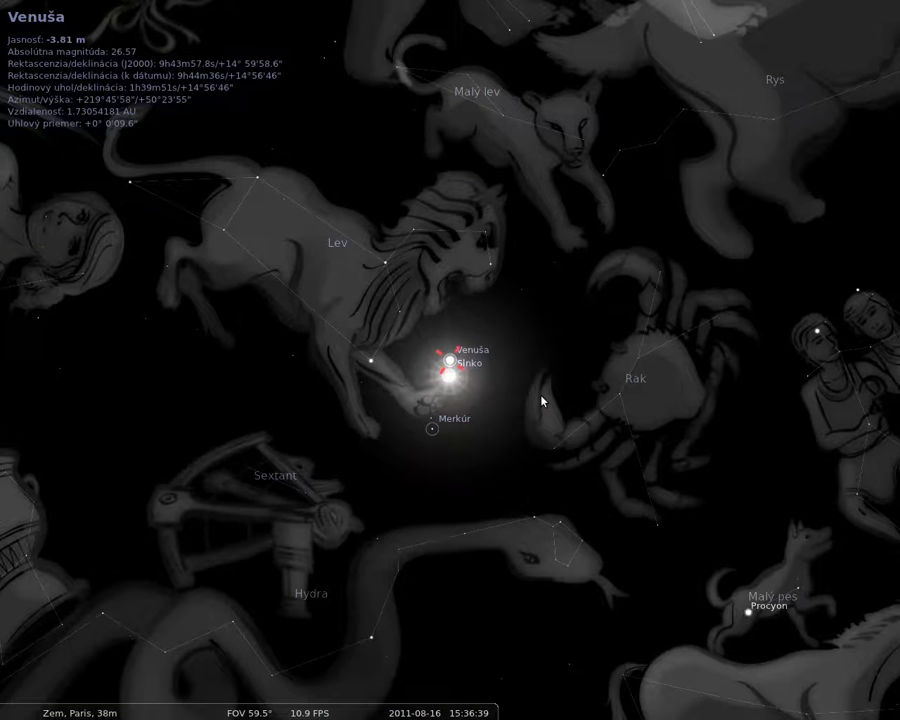
Select the star Procyon in Malý pes, centre it and examine it up close.
{"action": "left_click", "coordinate": [749, 616]}
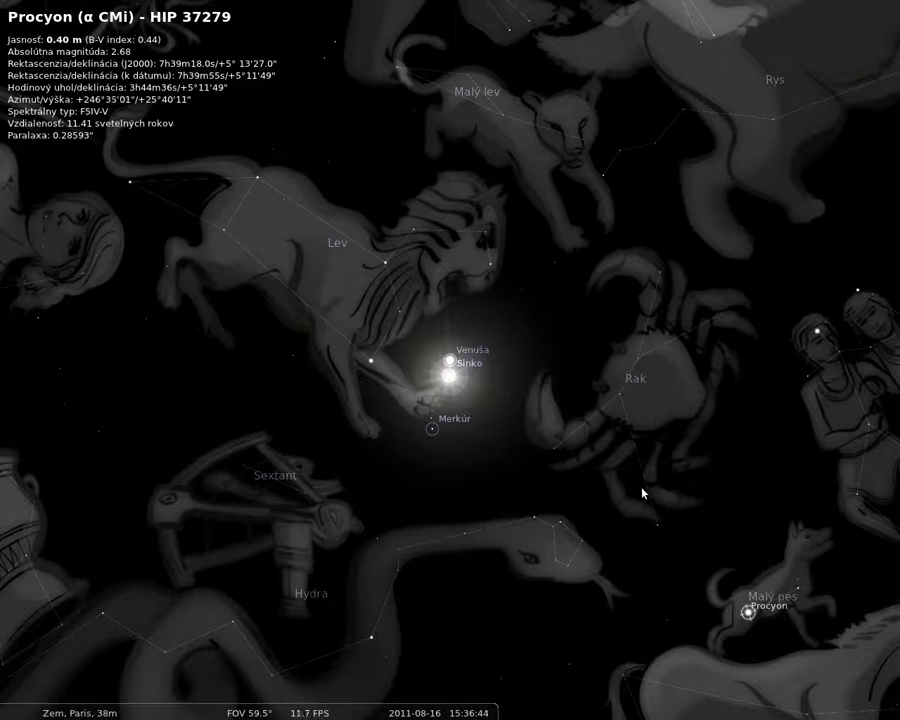
{"action": "key", "text": "space"}
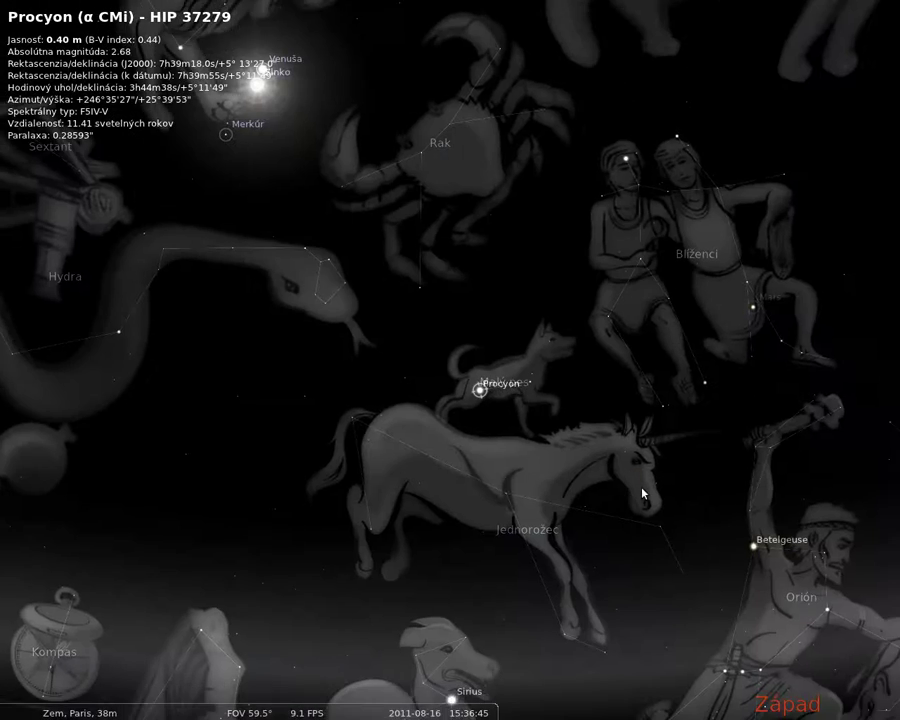
{"action": "key", "text": "slash"}
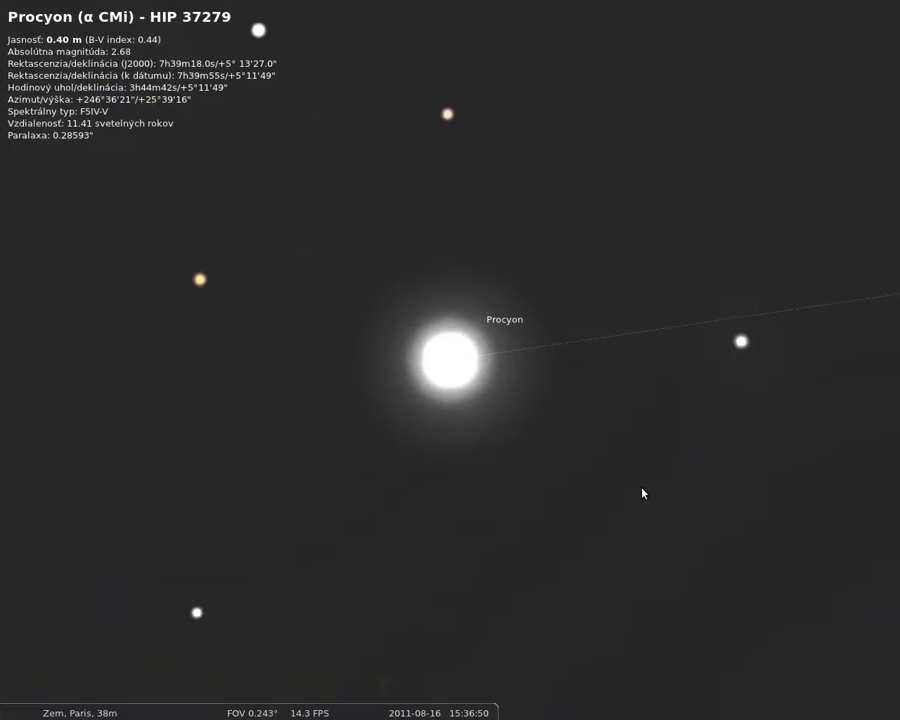
{"action": "scroll", "coordinate": [643, 490], "scroll_direction": "down", "scroll_amount": 2}
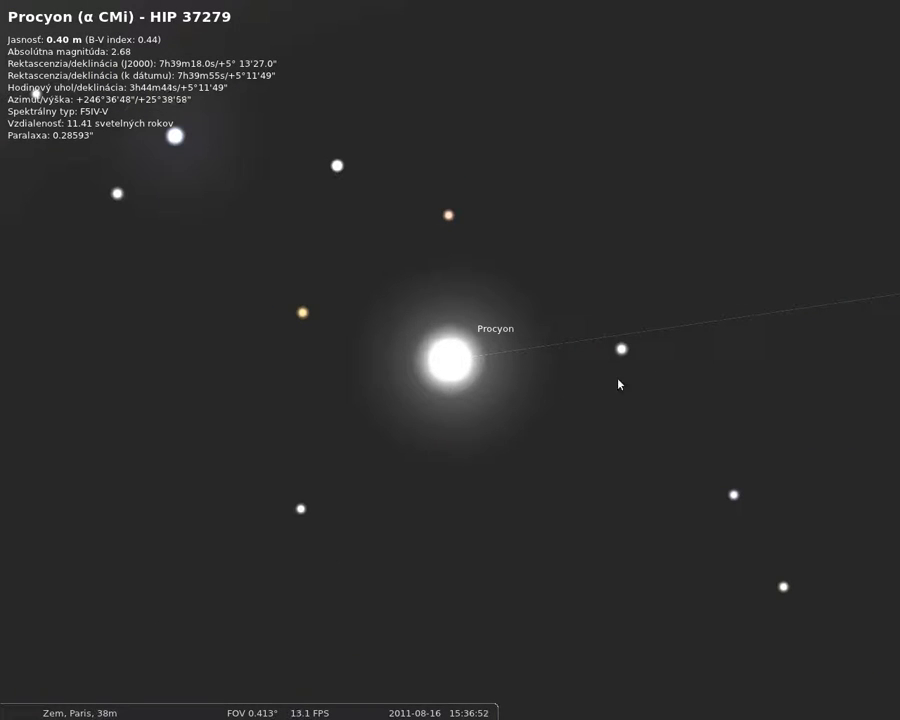
Inspect the data of several faint stars around Procyon and centre the view on HIP 37478.
{"action": "left_click", "coordinate": [621, 349]}
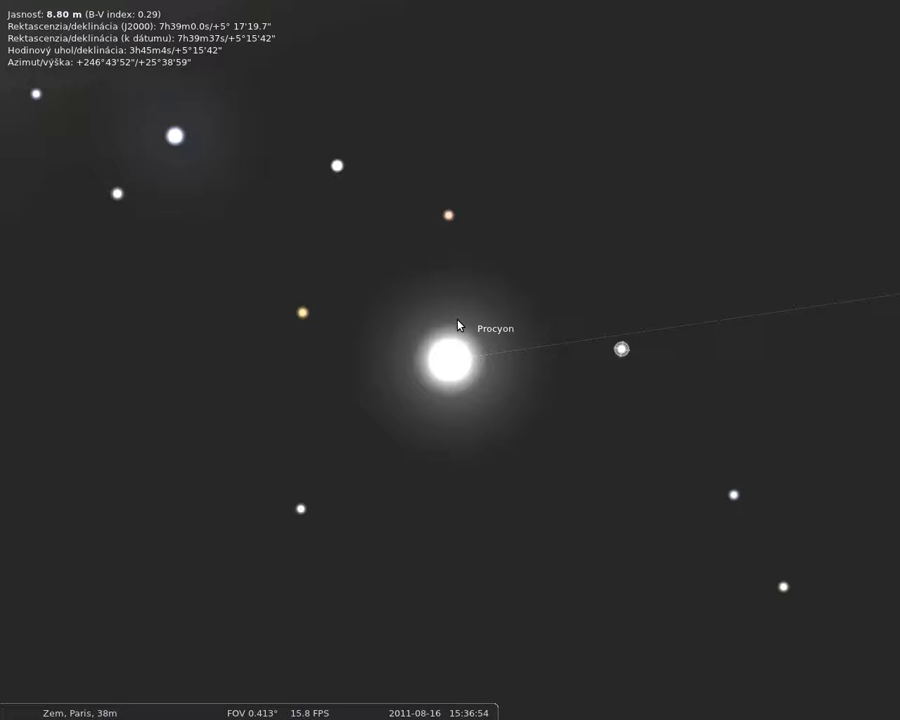
{"action": "left_click", "coordinate": [303, 314]}
{"action": "left_click", "coordinate": [171, 141]}
{"action": "scroll", "coordinate": [240, 212], "scroll_direction": "down", "scroll_amount": 5}
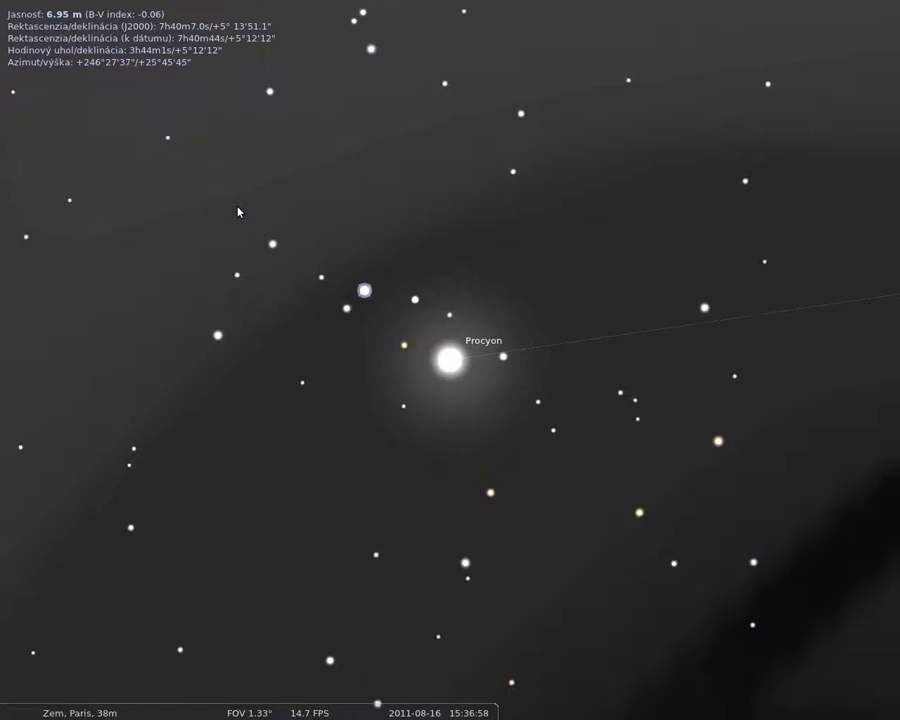
{"action": "left_click", "coordinate": [56, 619]}
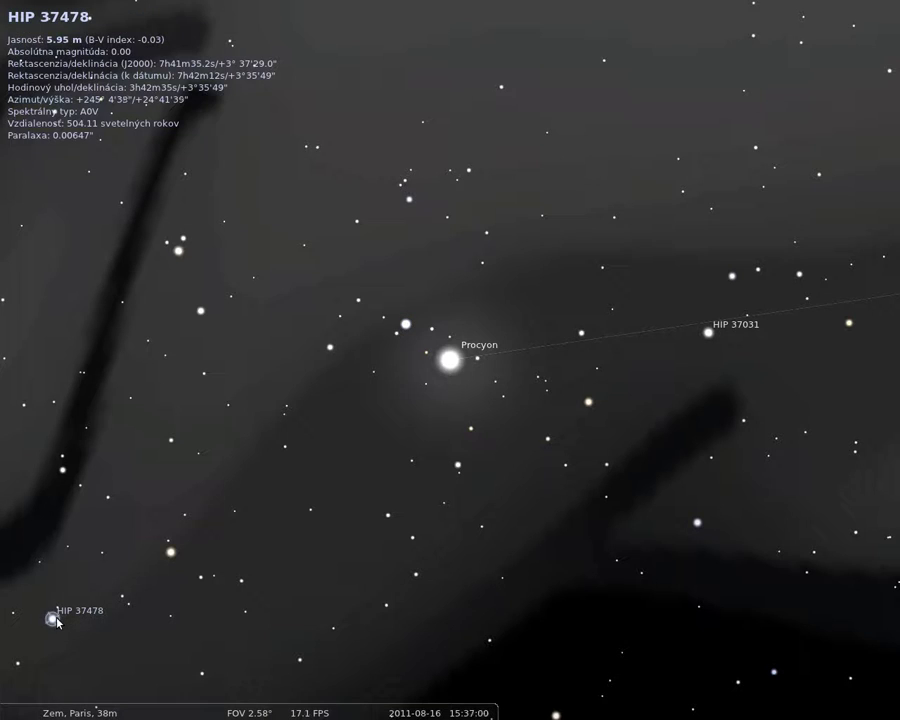
{"action": "key", "text": "space"}
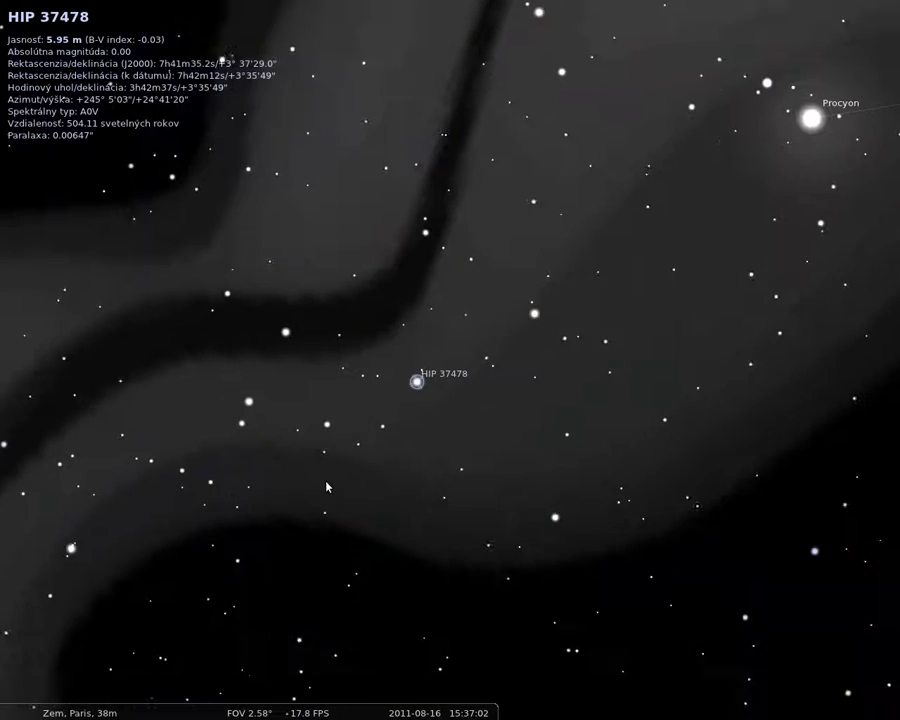
Quit Stellarium and launch LibreOffice from the office applications group.
{"action": "mouse_move", "coordinate": [455, 705]}
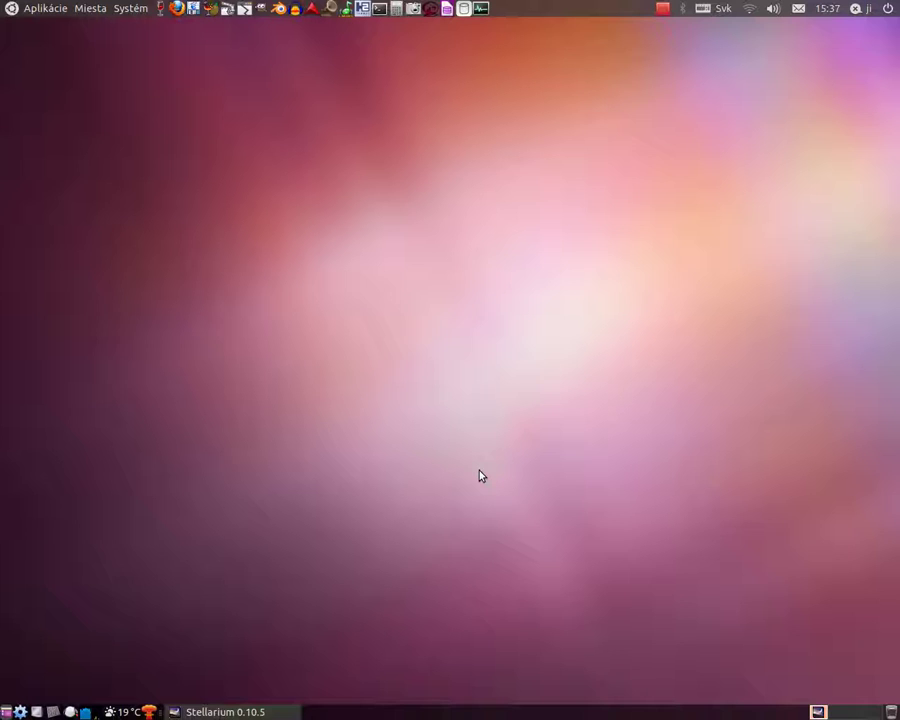
{"action": "left_click", "coordinate": [27, 11]}
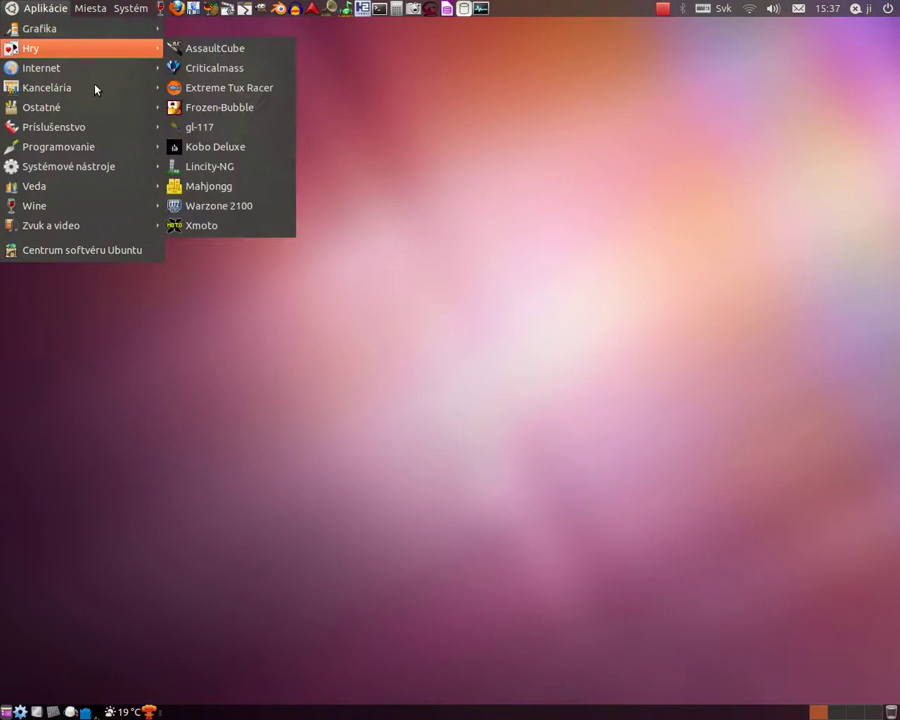
{"action": "mouse_move", "coordinate": [128, 90]}
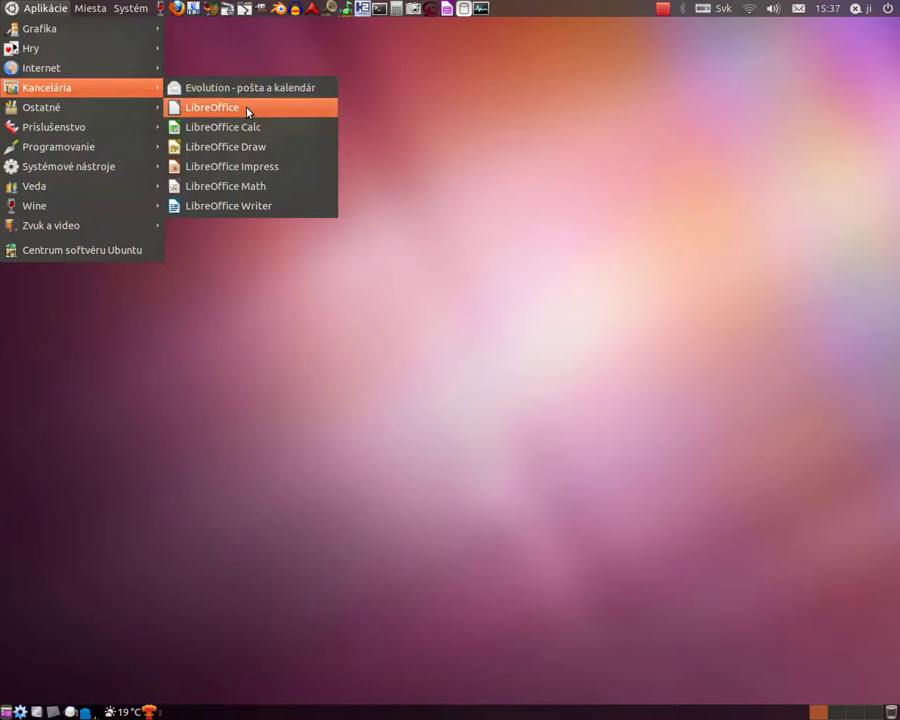
{"action": "left_click", "coordinate": [246, 109]}
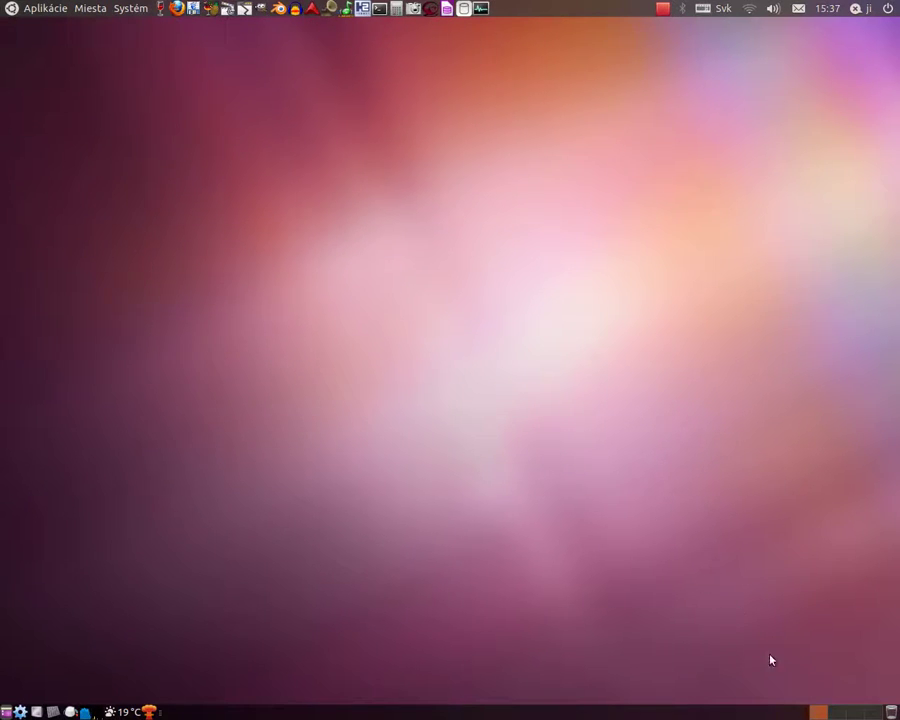
Launch GIMP from the second workspace and start a new text document from the LibreOffice start screen.
{"action": "left_click", "coordinate": [835, 713]}
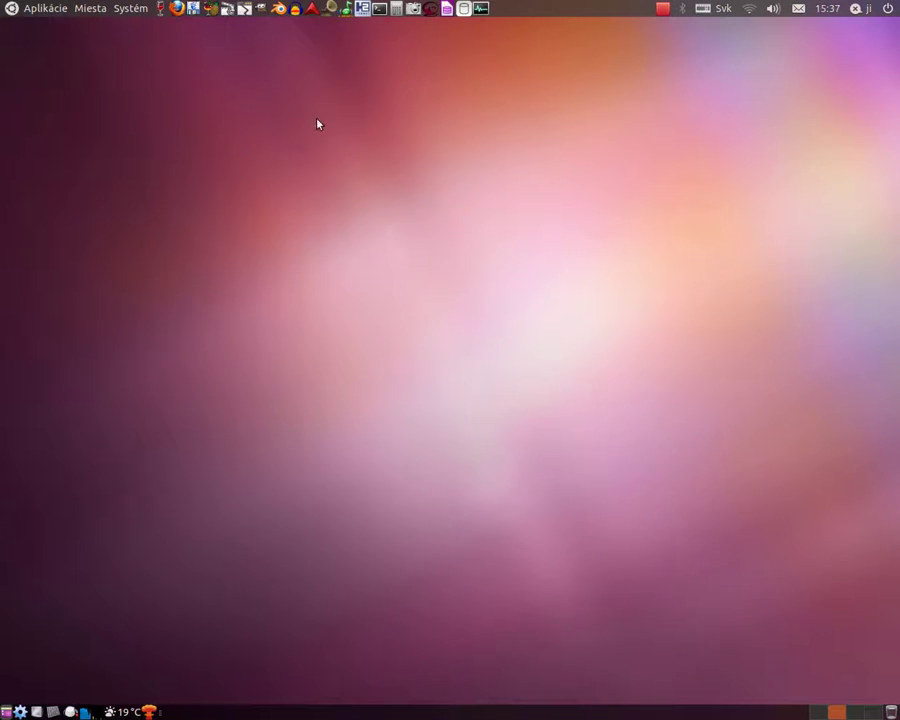
{"action": "left_click", "coordinate": [261, 9]}
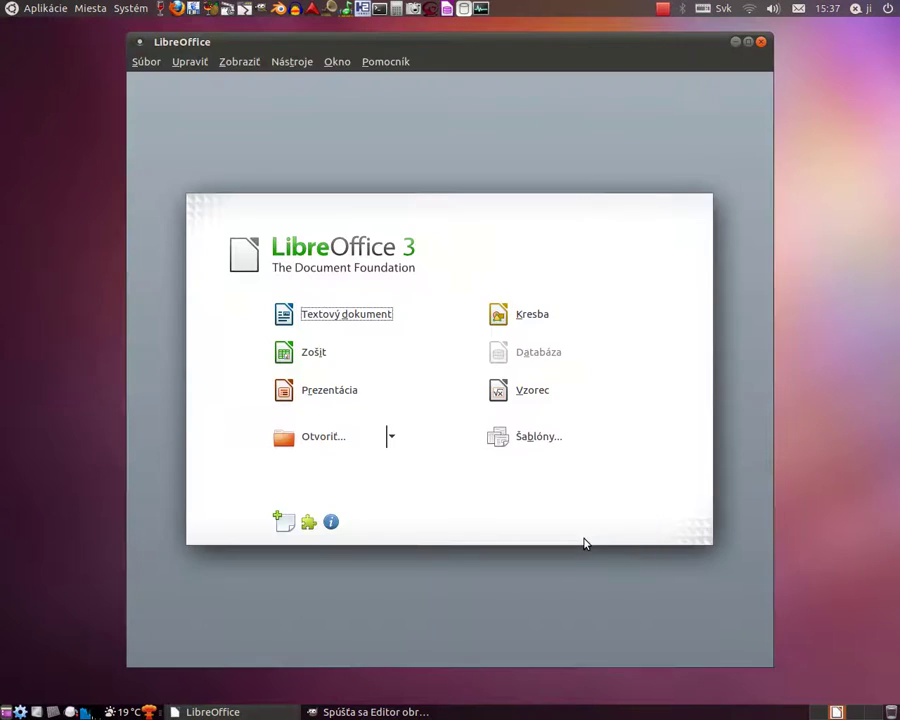
{"action": "left_click", "coordinate": [816, 712]}
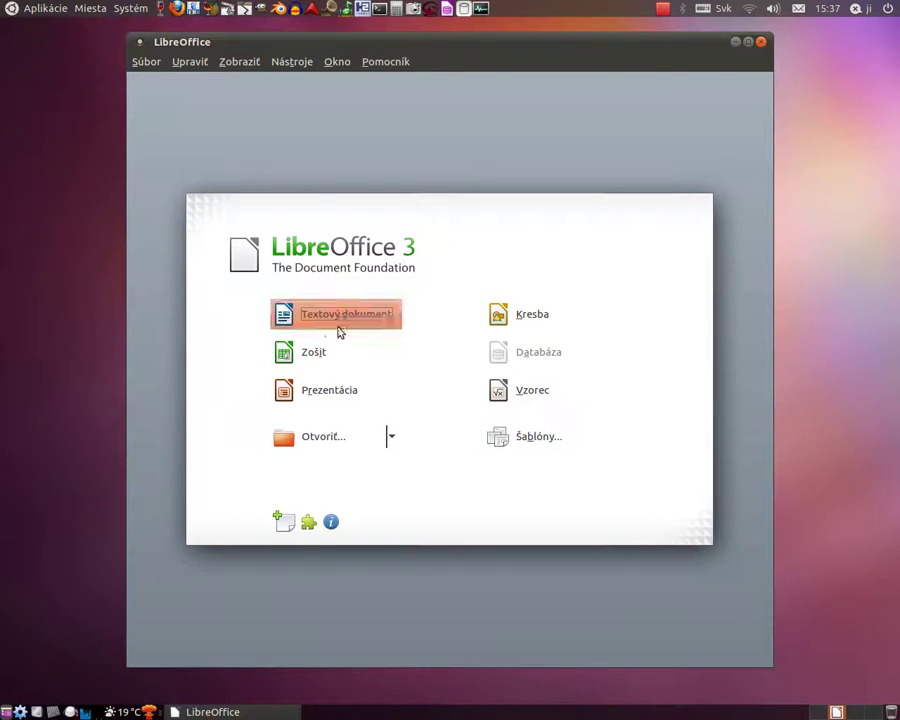
{"action": "left_click", "coordinate": [321, 320]}
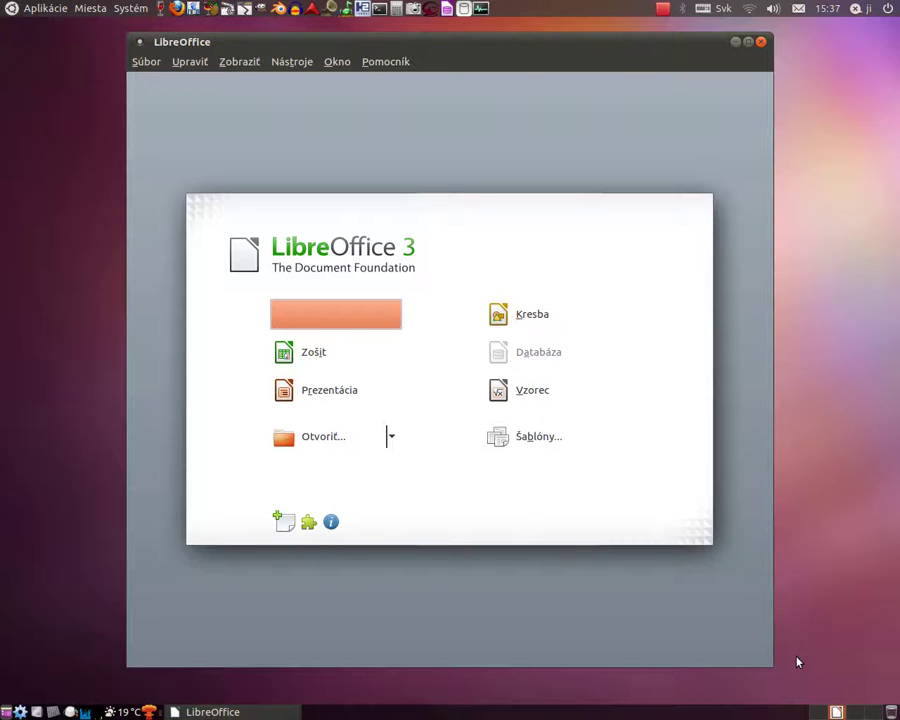
Switch to the first workspace and launch Hydrogen Drum Machine from the sound and video applications.
{"action": "left_click", "coordinate": [820, 712]}
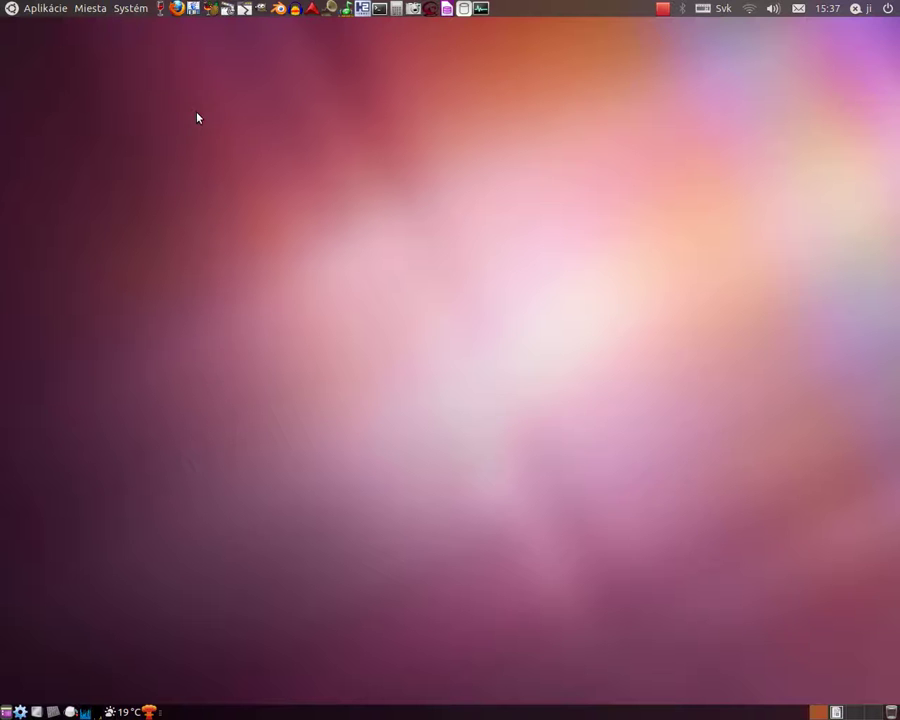
{"action": "left_click", "coordinate": [28, 9]}
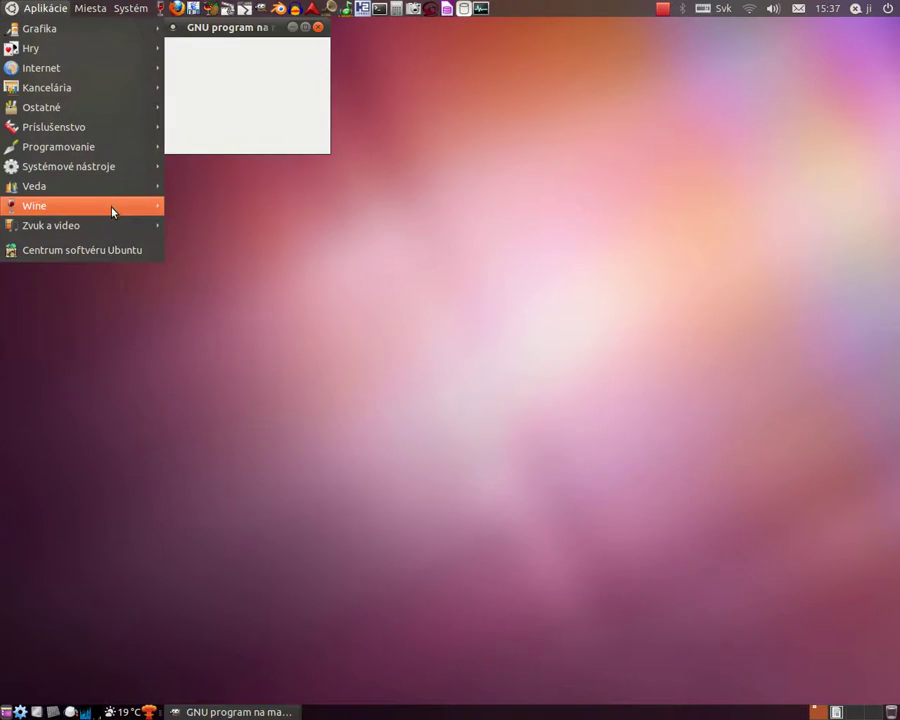
{"action": "mouse_move", "coordinate": [113, 211]}
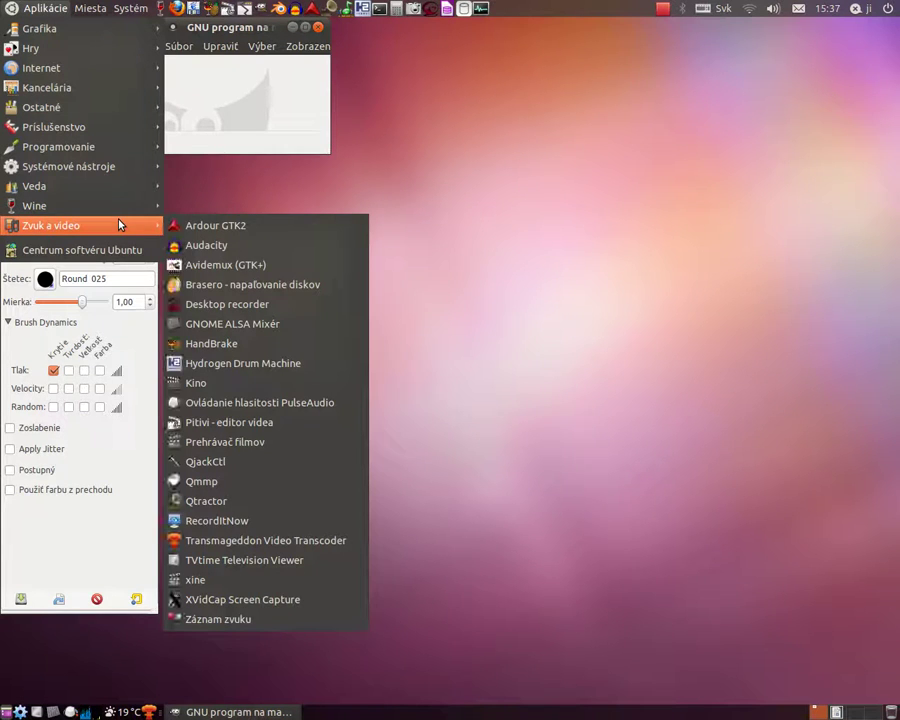
{"action": "left_click", "coordinate": [260, 364]}
Create a new 1600 x 1200 pixel image in GIMP and paint a black looping scribble near its upper-left corner.
{"action": "left_click", "coordinate": [177, 47]}
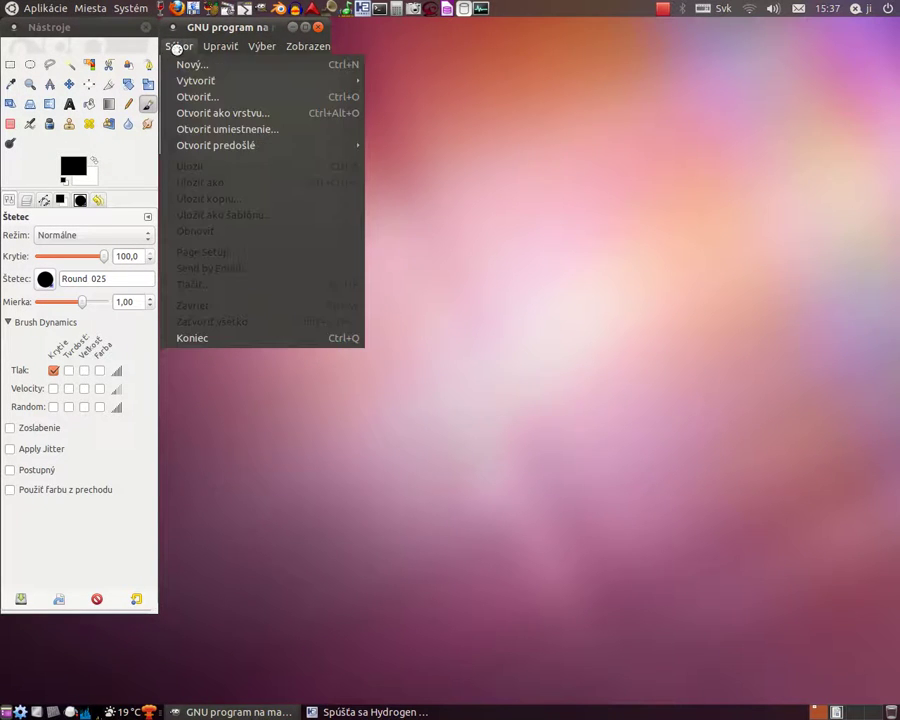
{"action": "left_click", "coordinate": [181, 62]}
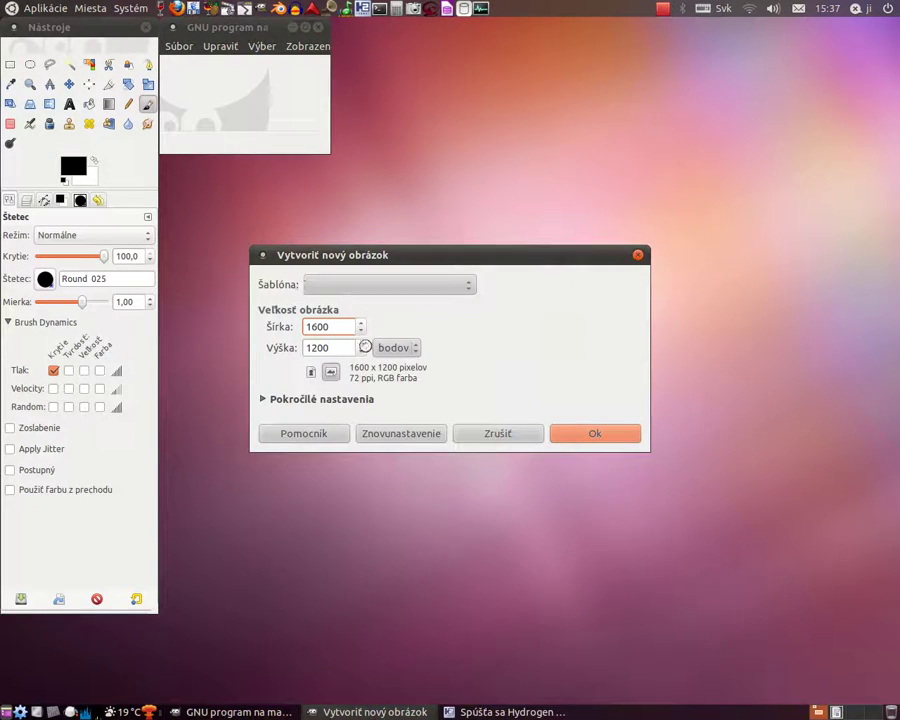
{"action": "left_click", "coordinate": [569, 428]}
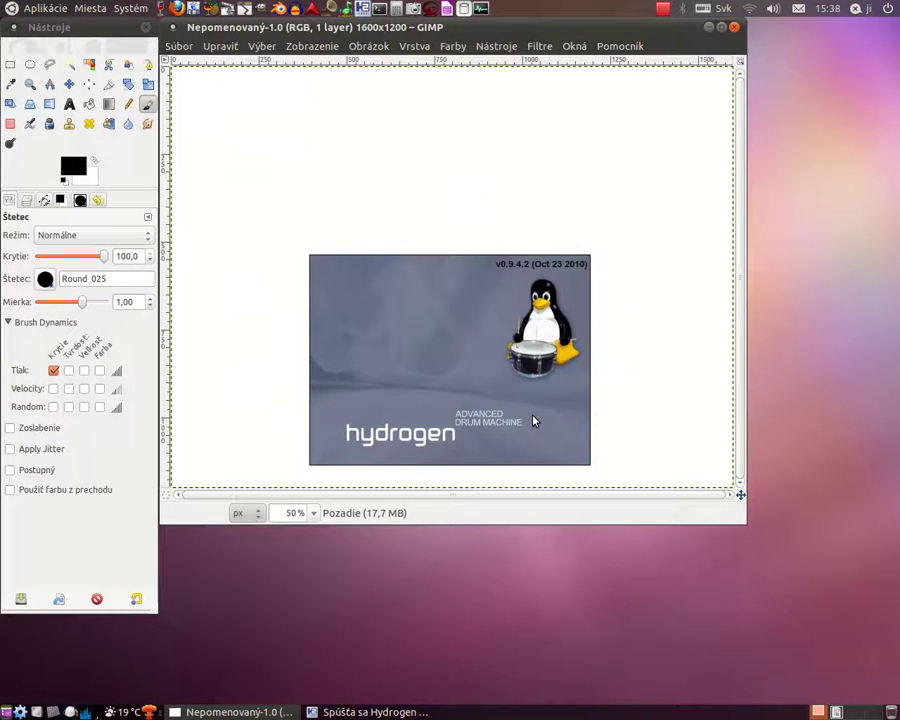
{"action": "mouse_move", "coordinate": [330, 148]}
{"action": "left_mouse_down"}
{"action": "mouse_move", "coordinate": [262, 171]}
{"action": "mouse_move", "coordinate": [261, 133]}
{"action": "mouse_move", "coordinate": [281, 223]}
{"action": "mouse_move", "coordinate": [240, 200]}
{"action": "mouse_move", "coordinate": [265, 172]}
{"action": "mouse_move", "coordinate": [356, 145]}
{"action": "mouse_move", "coordinate": [311, 137]}
{"action": "mouse_move", "coordinate": [335, 180]}
{"action": "left_mouse_up"}
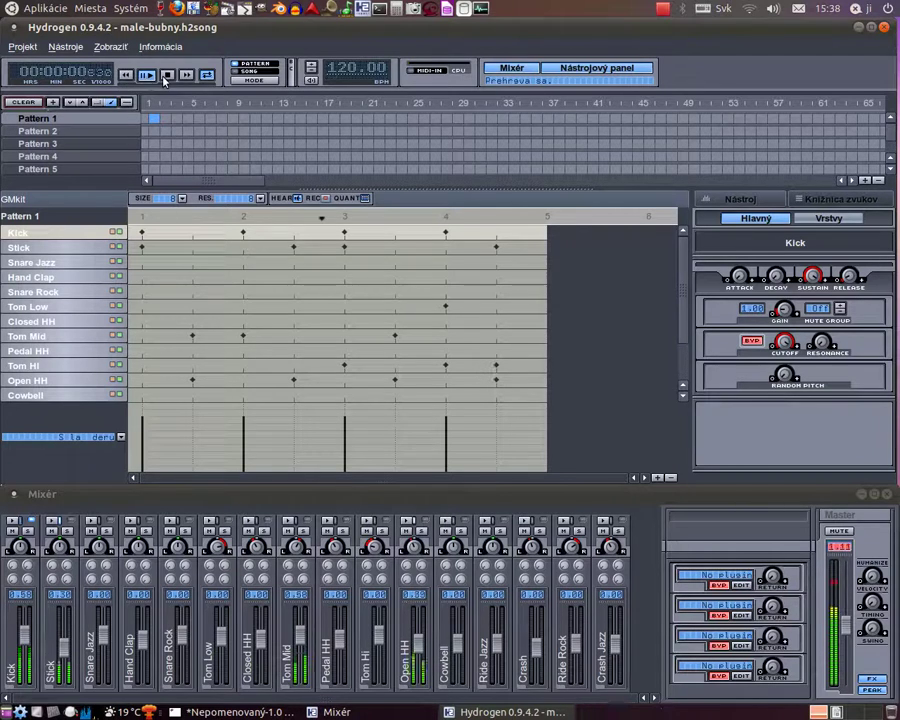
Look through Hydrogen's view, instrument and project commands and quit the drum machine.
{"action": "left_click", "coordinate": [110, 47]}
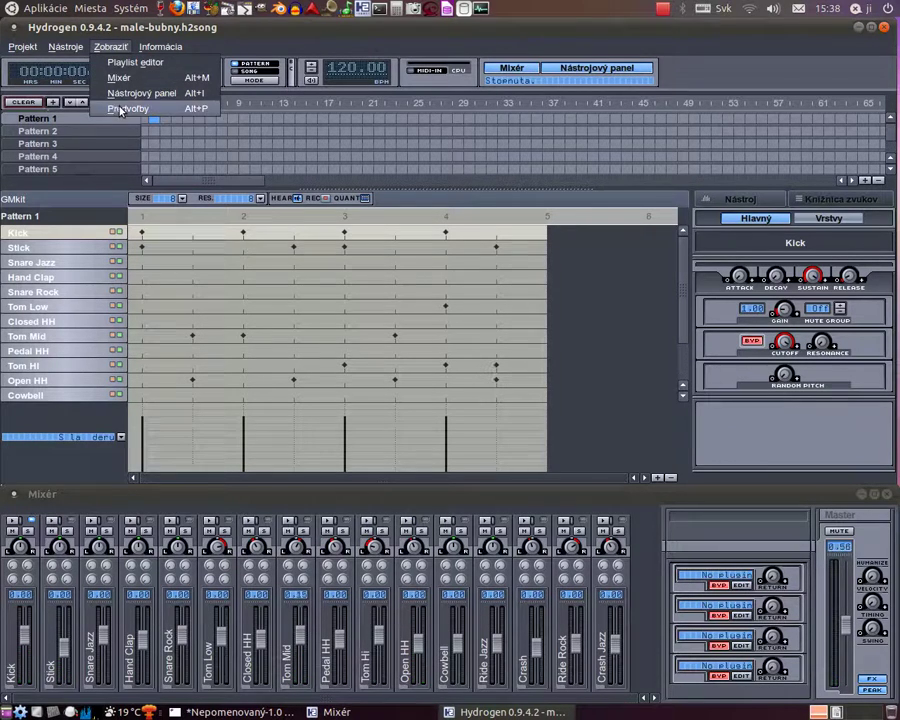
{"action": "mouse_move", "coordinate": [65, 48]}
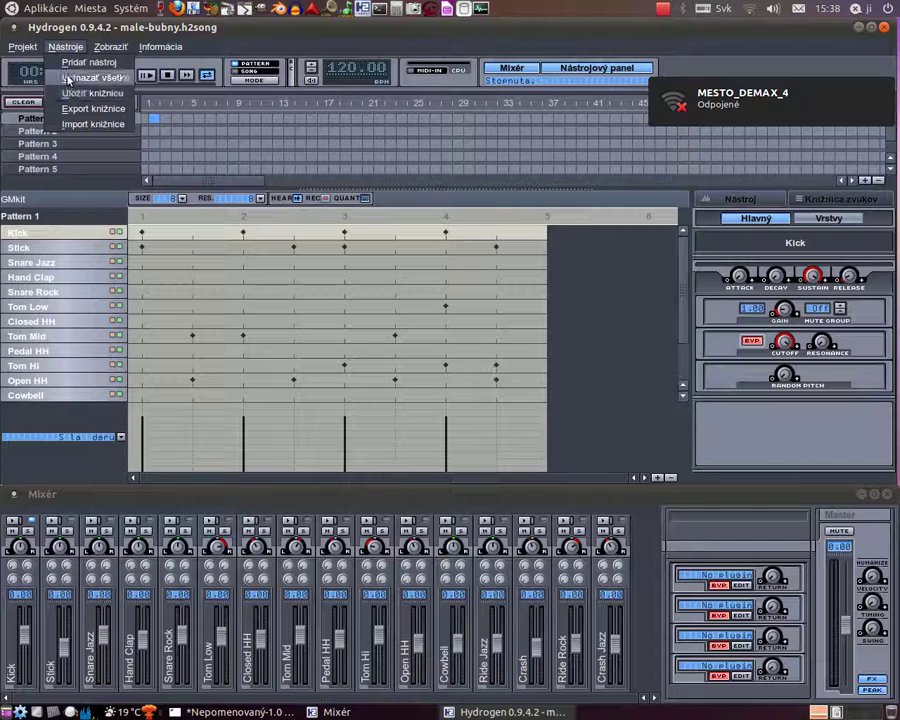
{"action": "mouse_move", "coordinate": [22, 47]}
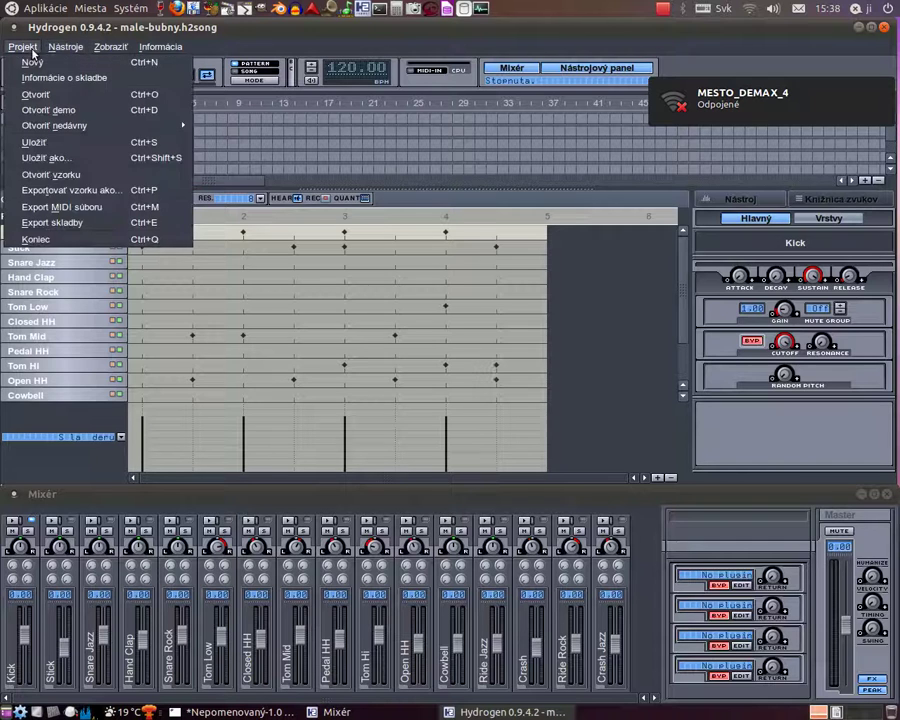
{"action": "left_click", "coordinate": [58, 238]}
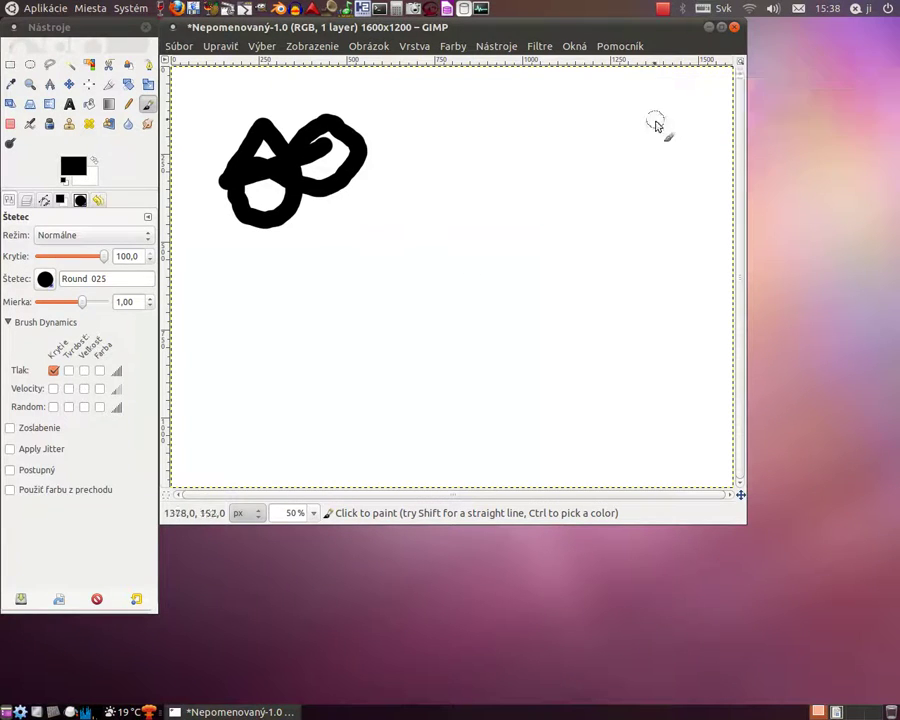